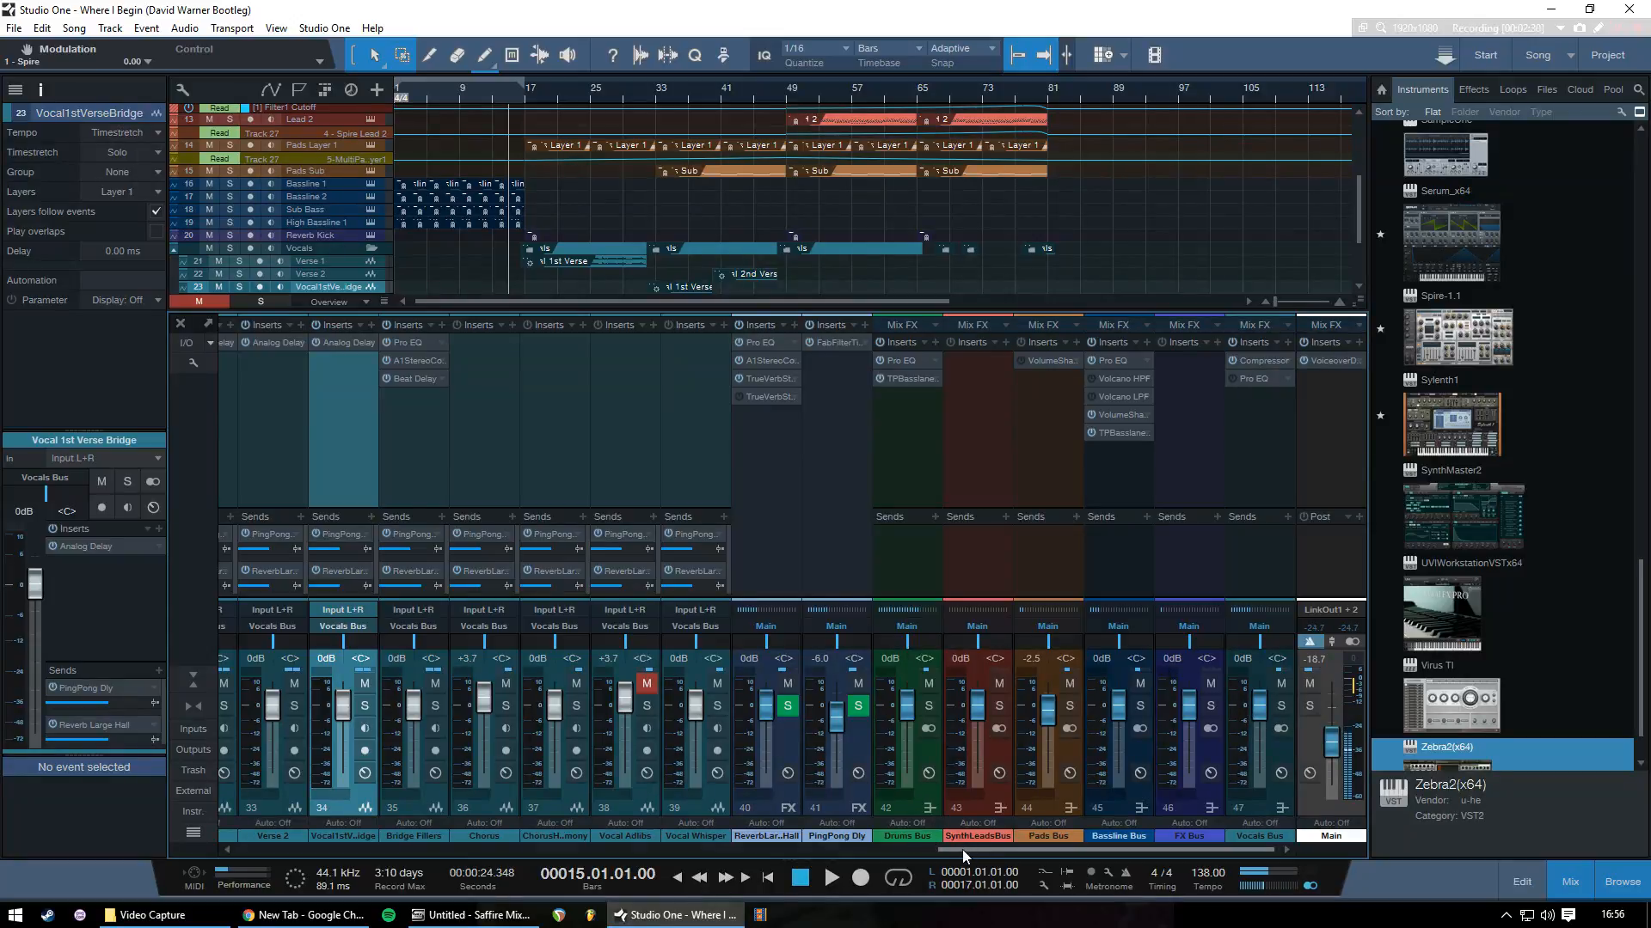
pyautogui.moveTo(962, 849); pyautogui.dragTo(1322, 845)
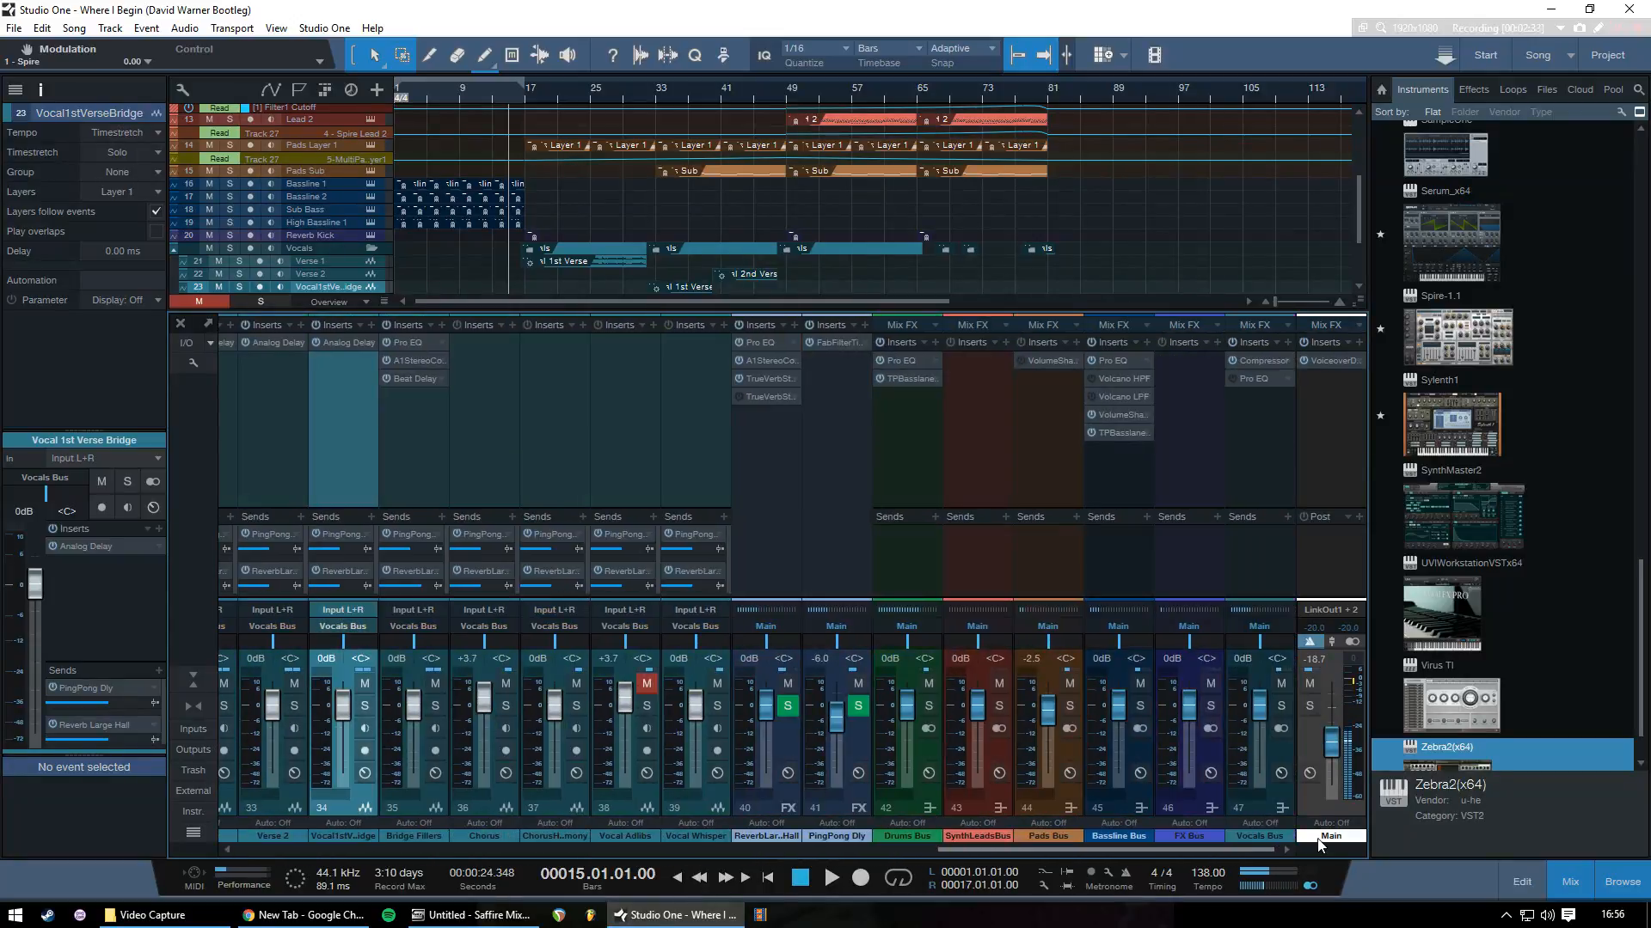
pyautogui.click(1506, 914)
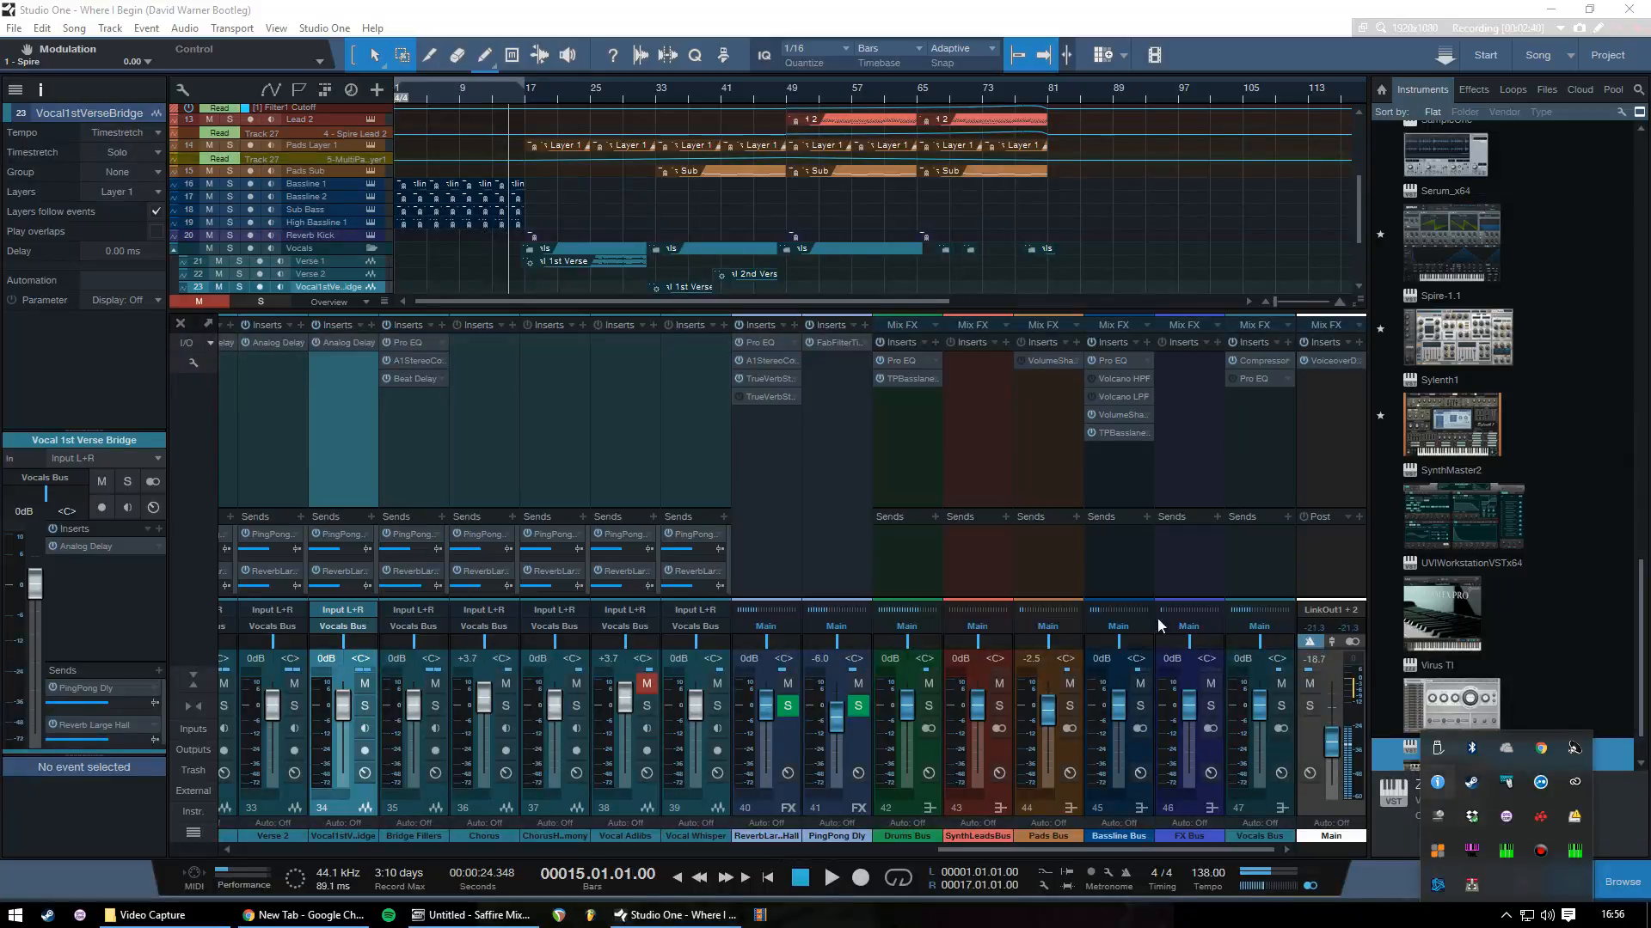
pyautogui.click(983, 12)
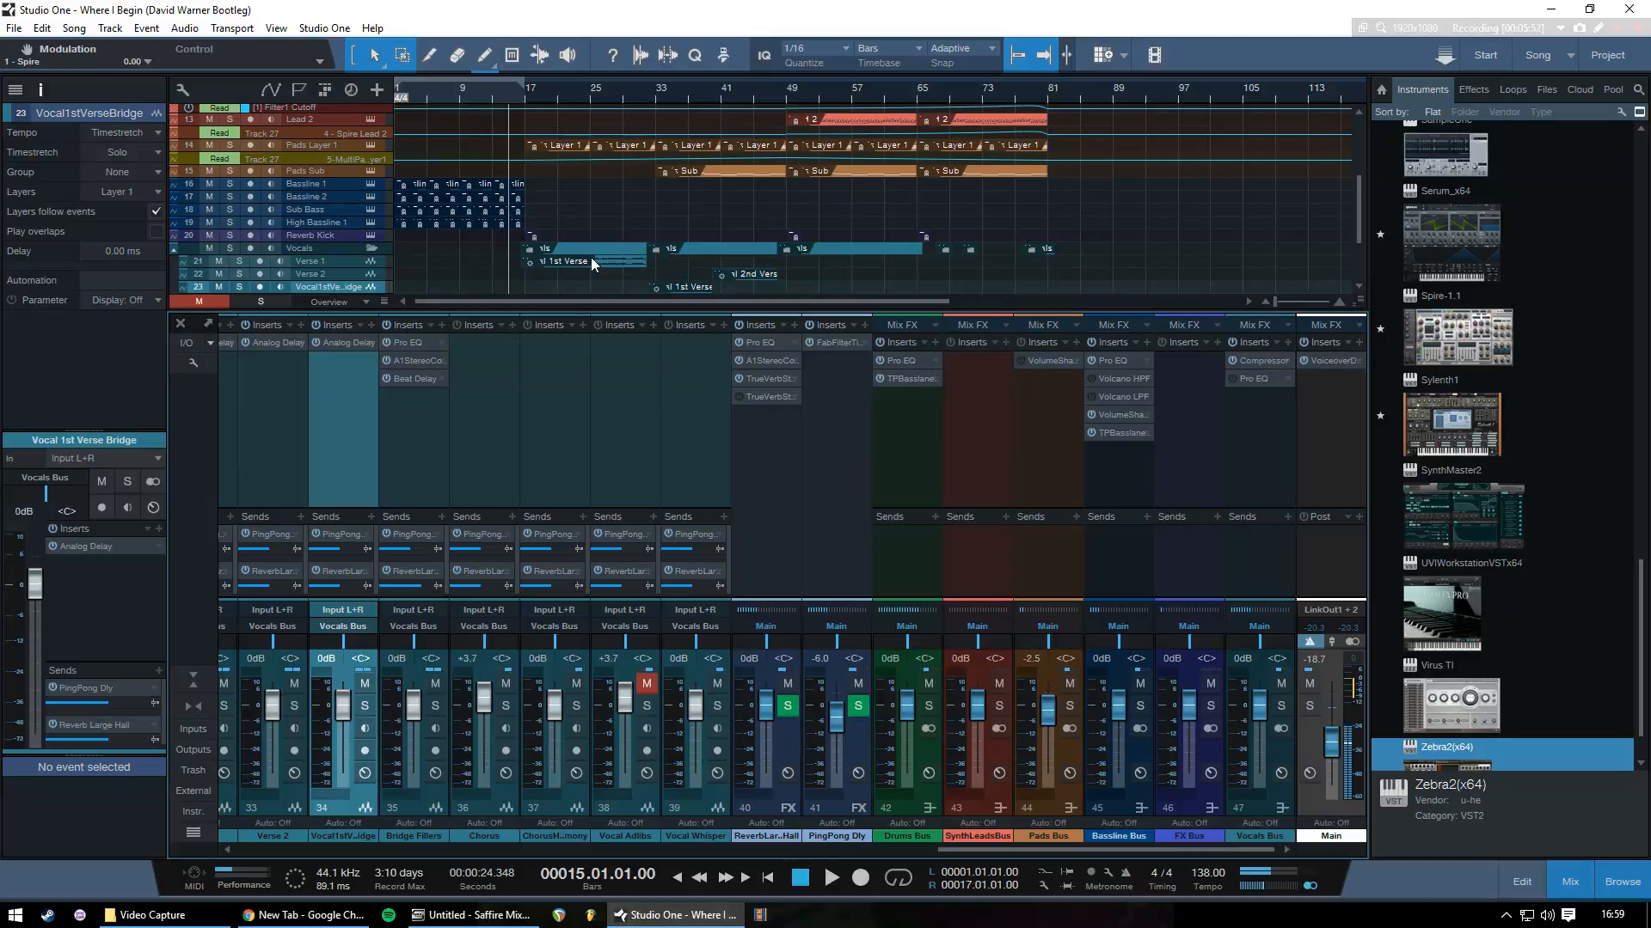
# Look over the track list, select the Pads Layer 1 track and open its multi instrument
pyautogui.scroll(-3, 609, 251)
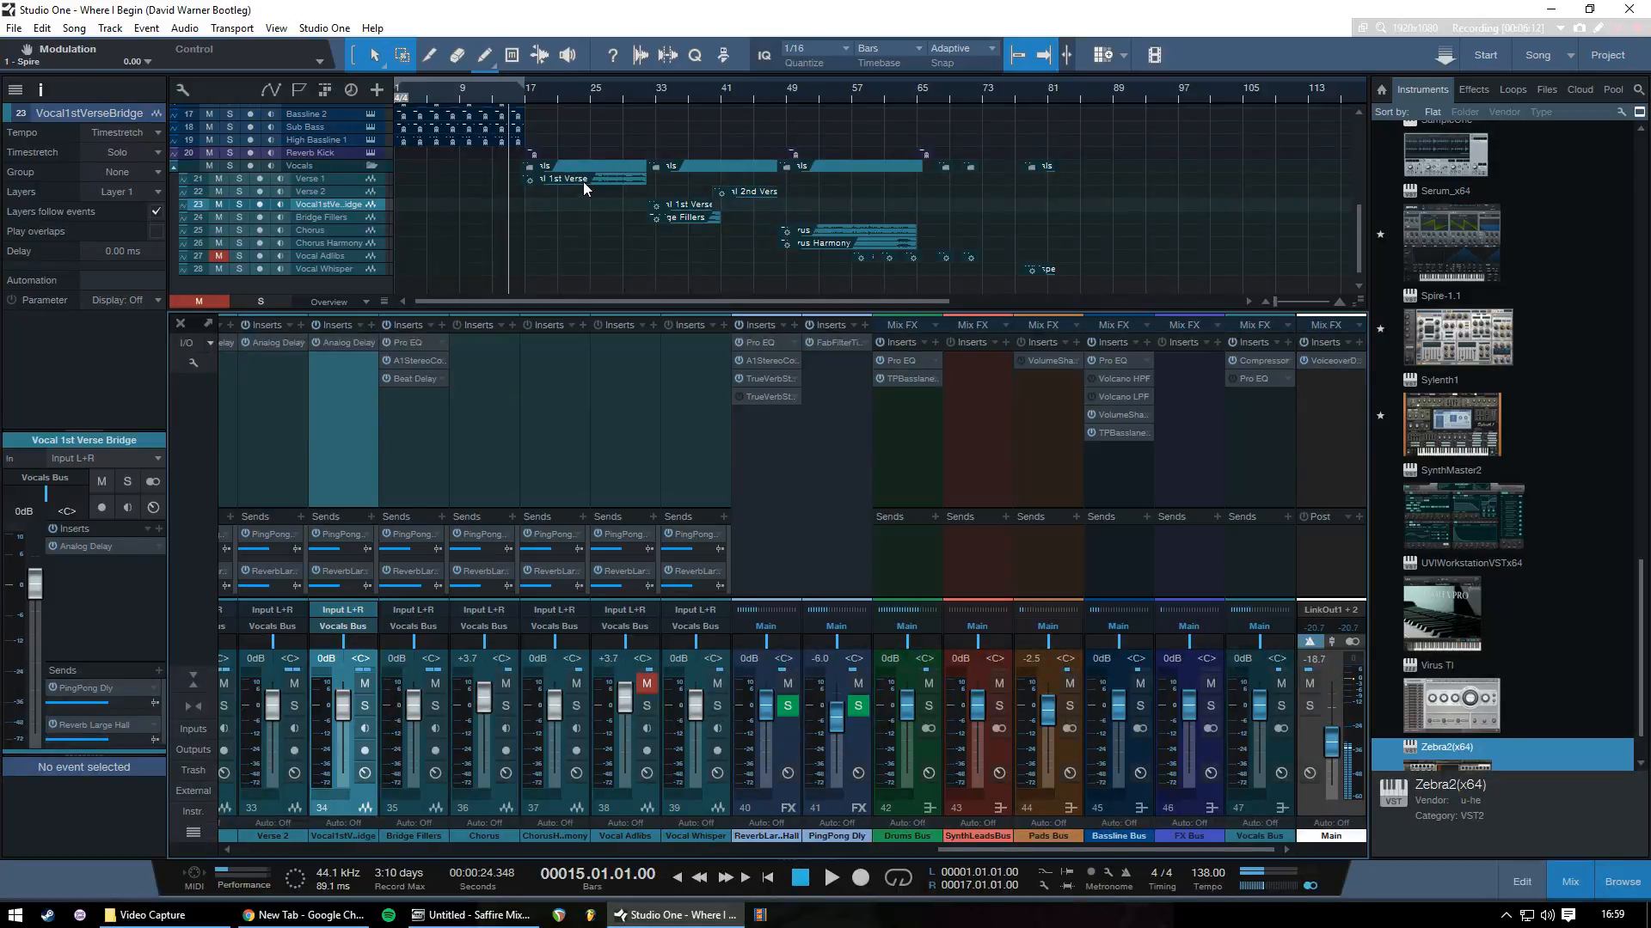
pyautogui.scroll(1, 585, 187)
pyautogui.scroll(1, 600, 224)
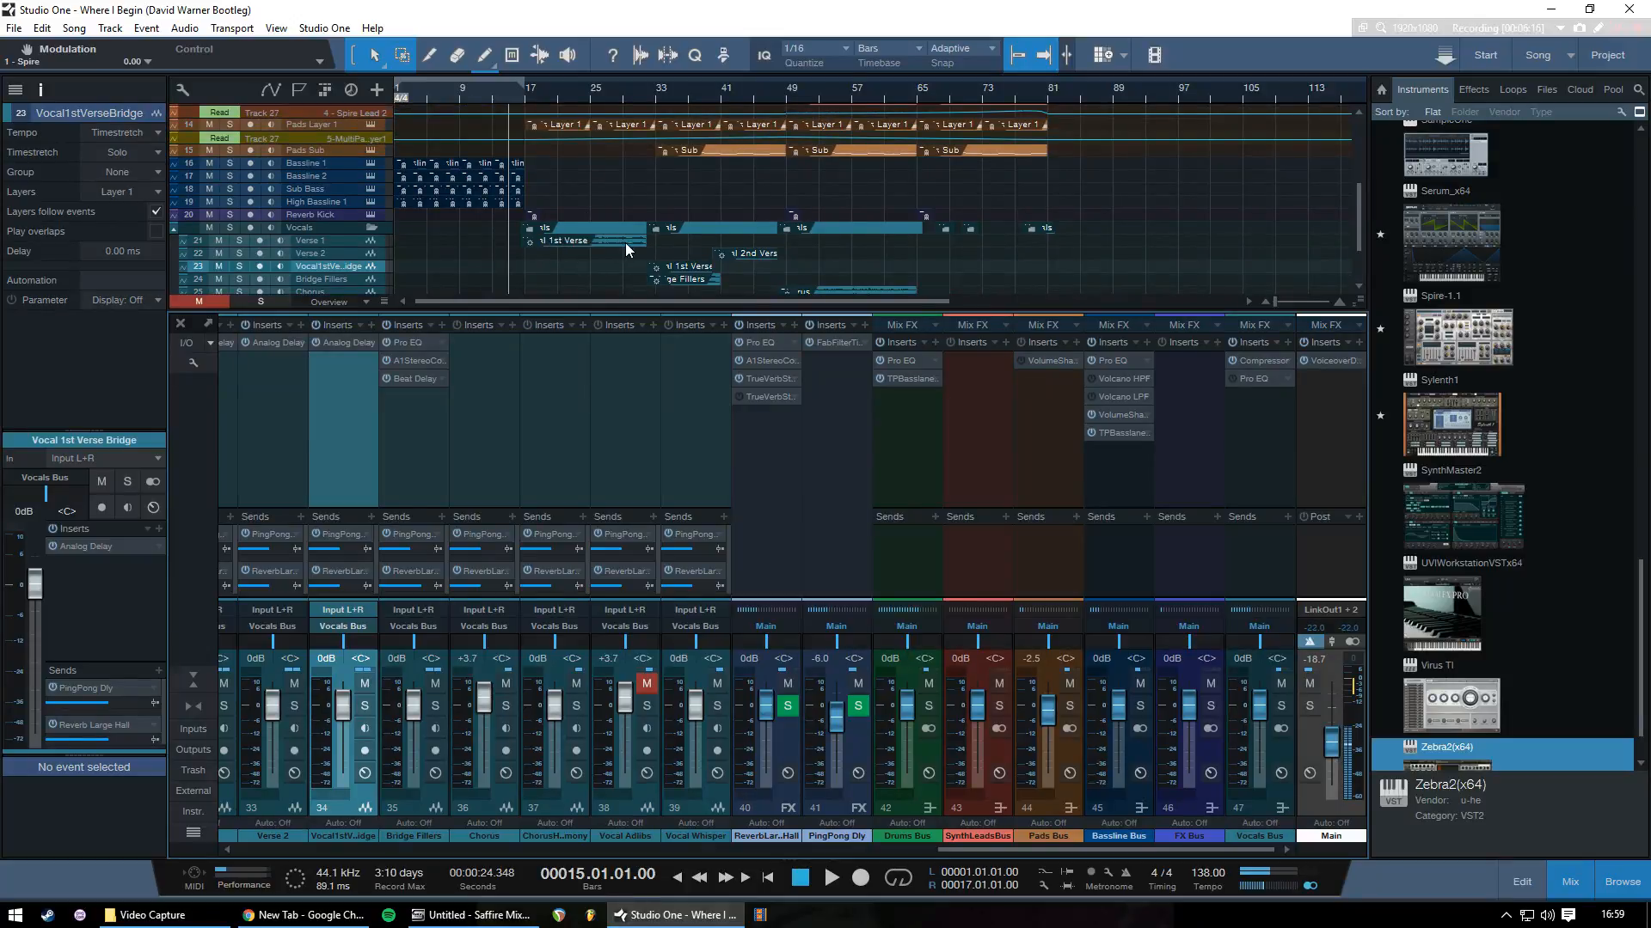
pyautogui.scroll(-3, 626, 243)
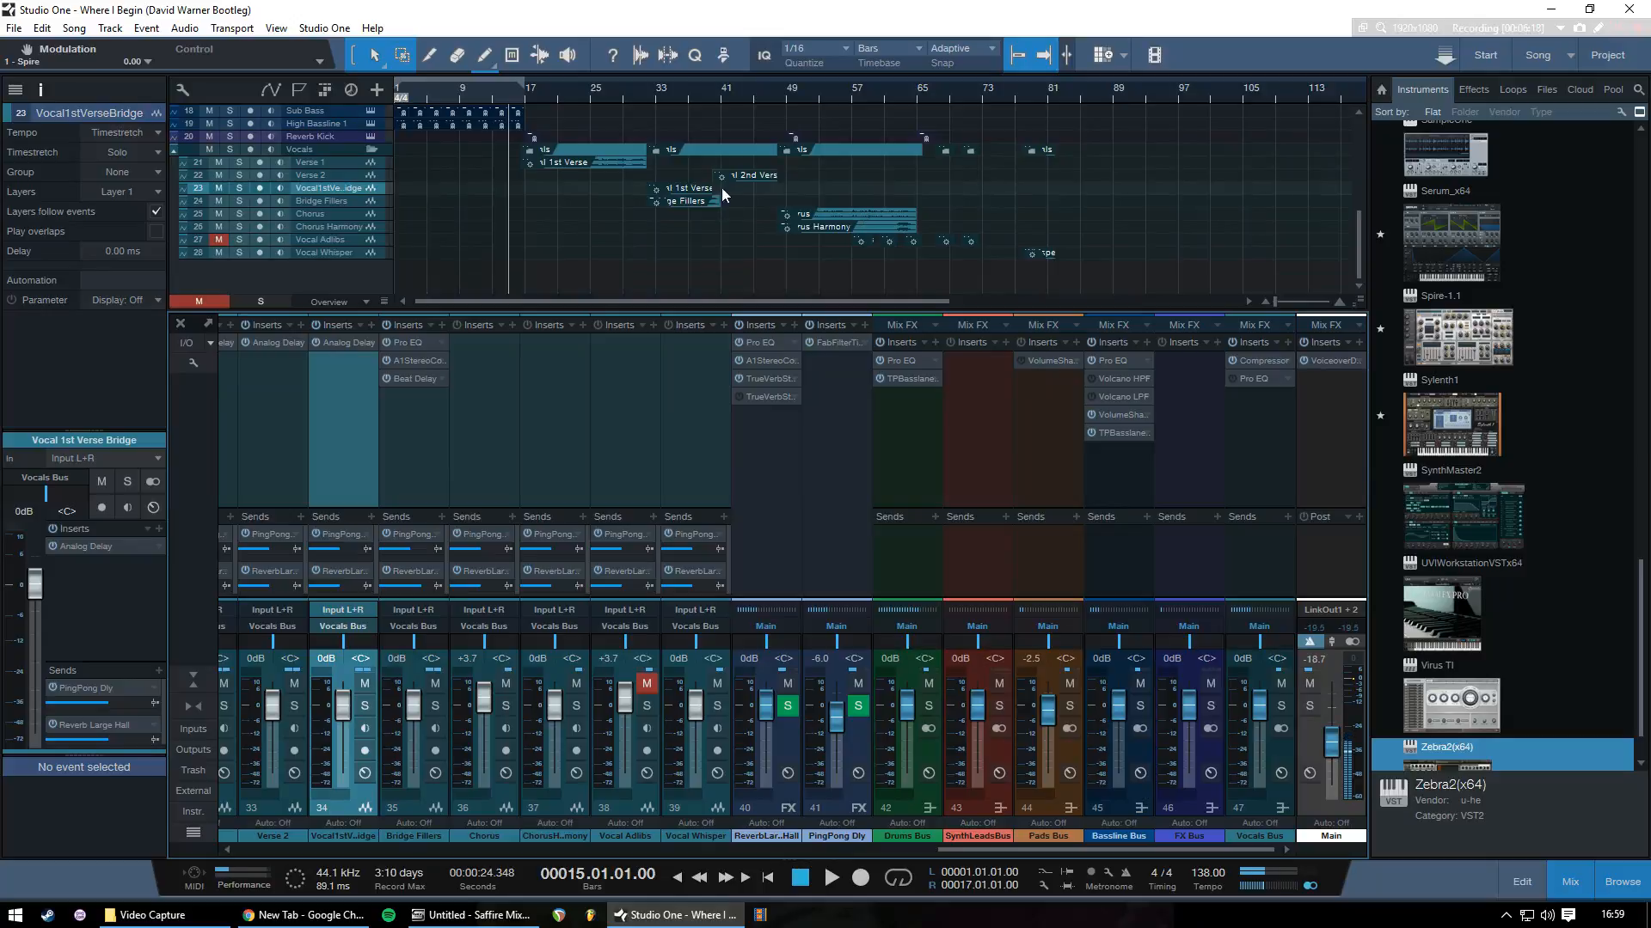
pyautogui.scroll(3, 671, 202)
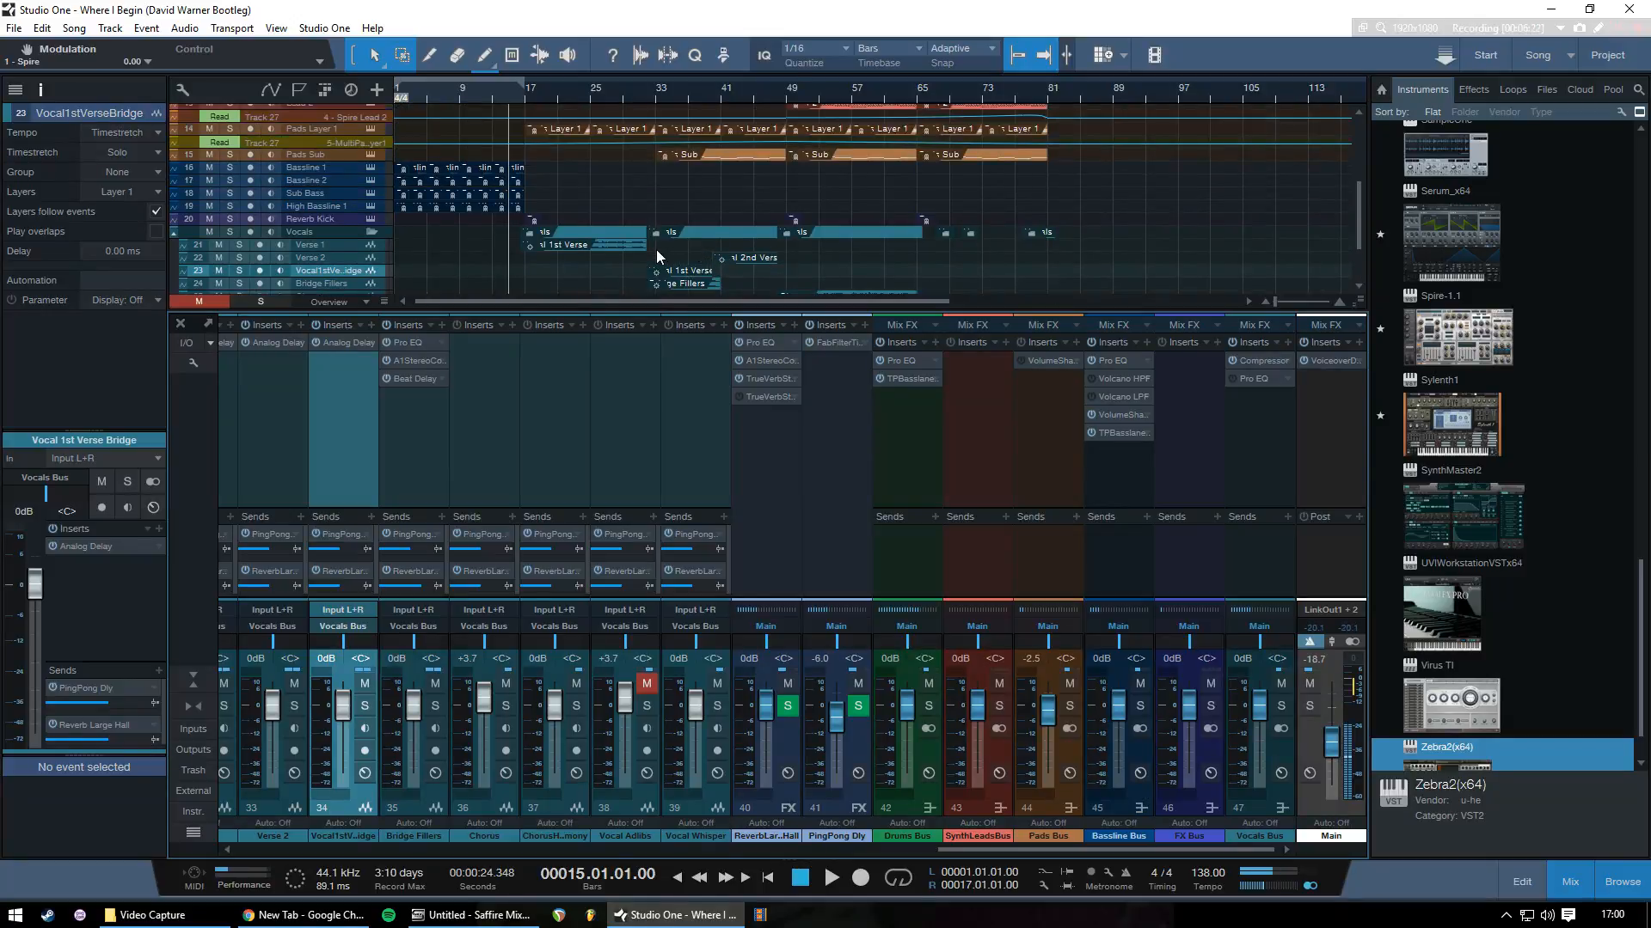
pyautogui.scroll(3, 656, 251)
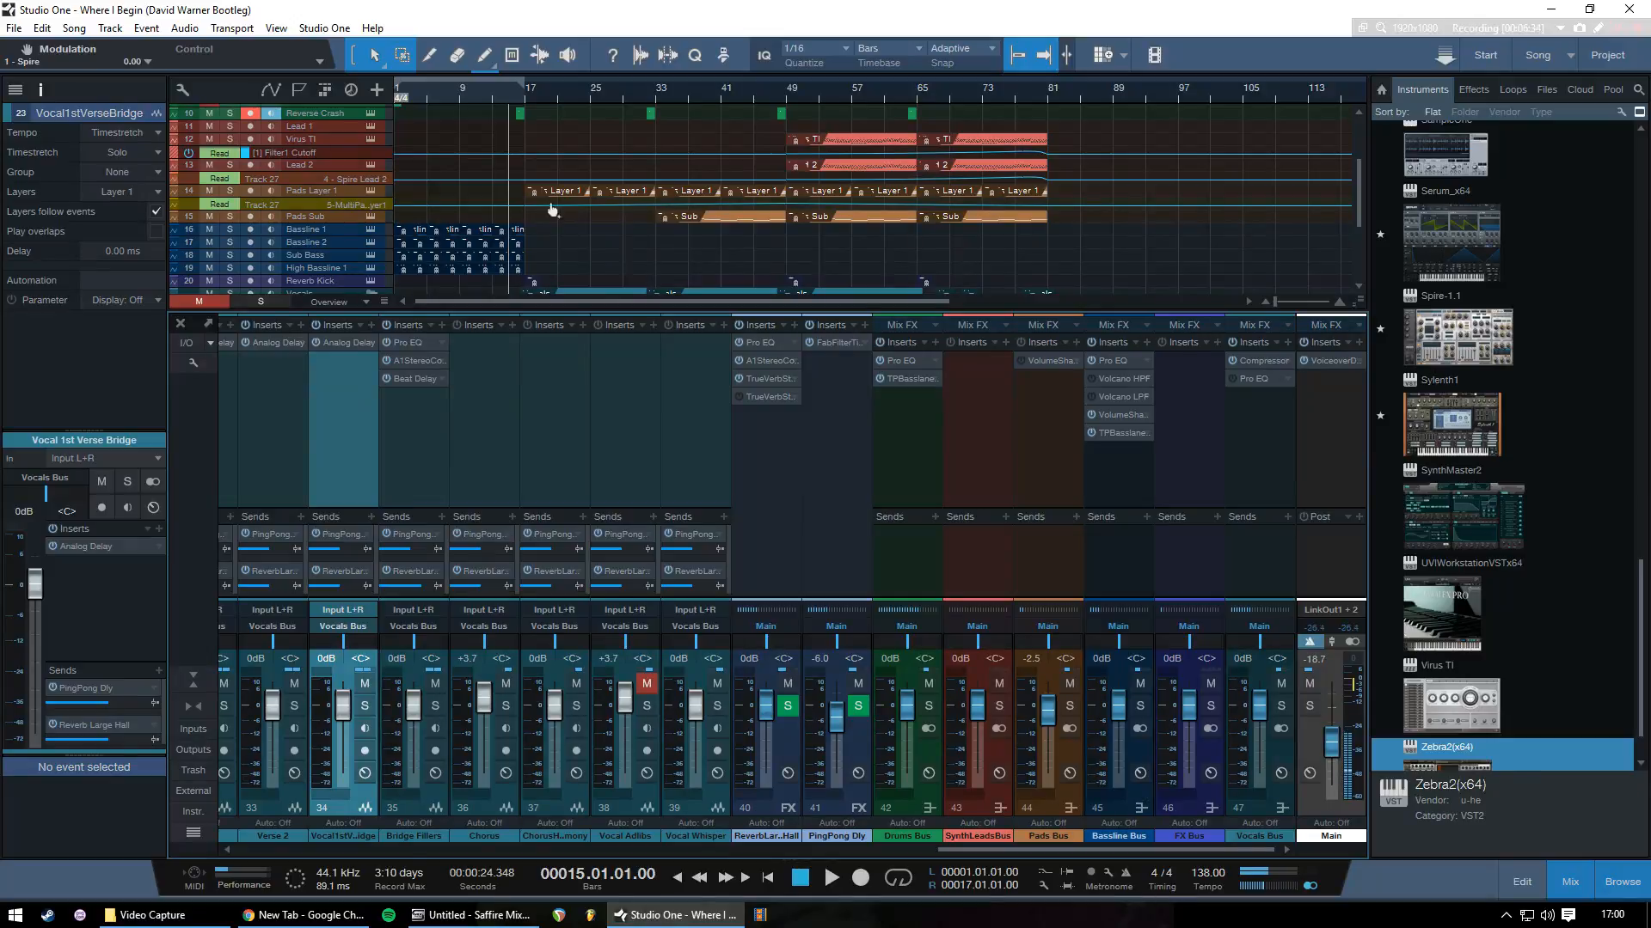
pyautogui.click(369, 189)
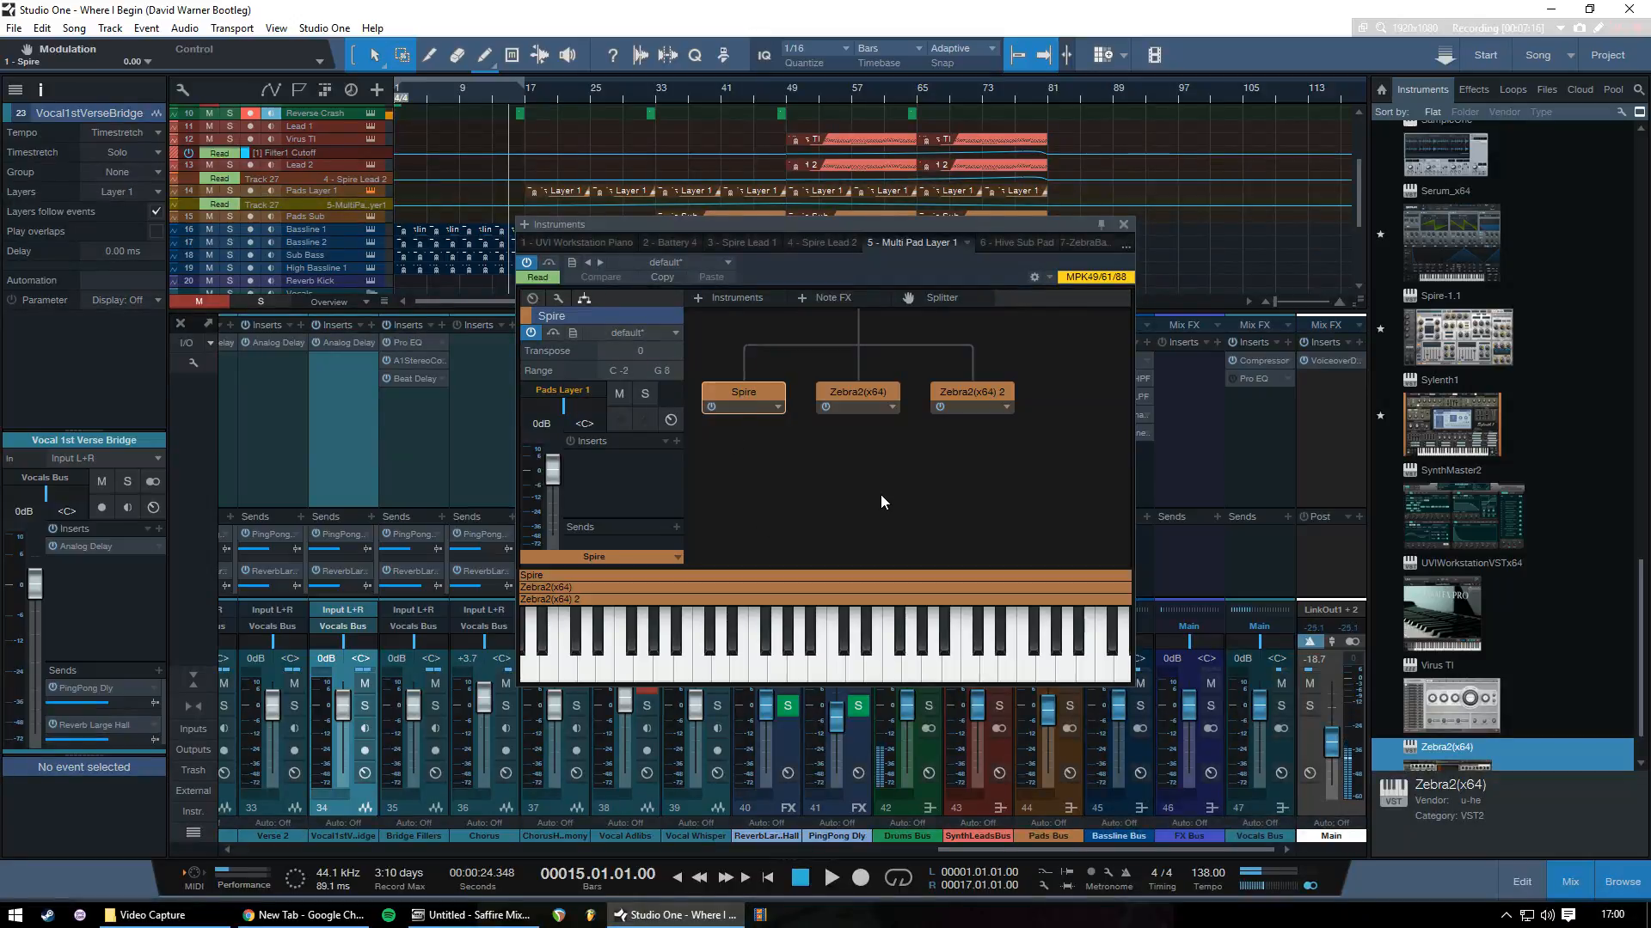
pyautogui.click(350, 190)
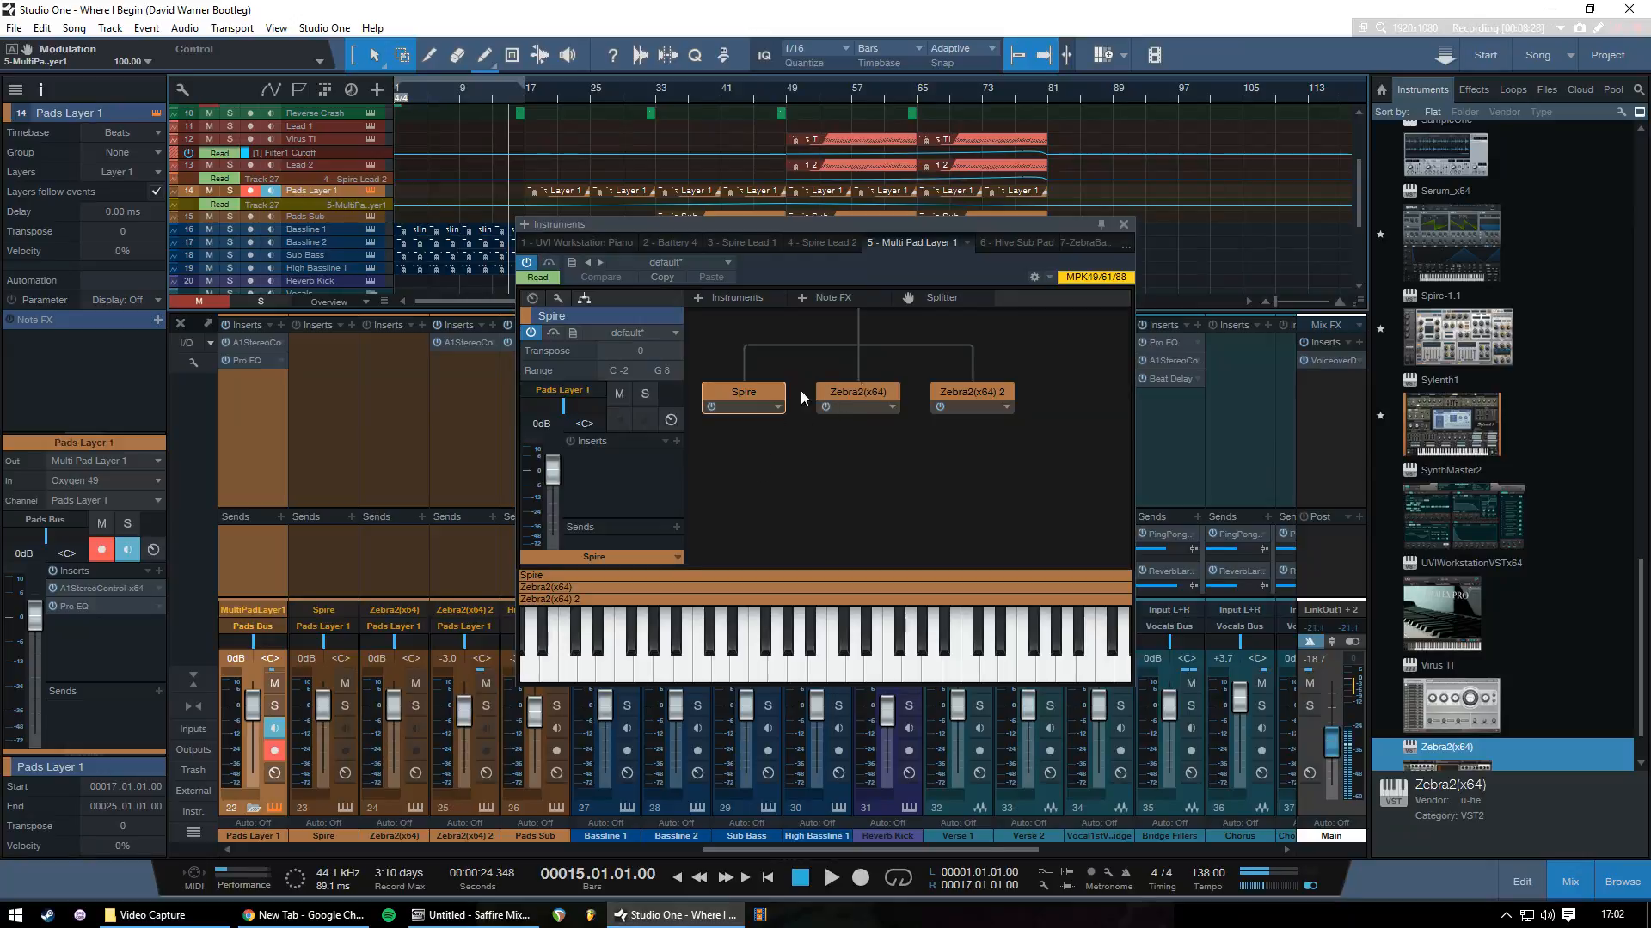
# Deactivate both Zebra2 instruments in the Pads Layer 1 multi instrument and open the Spire editor
pyautogui.click(940, 407)
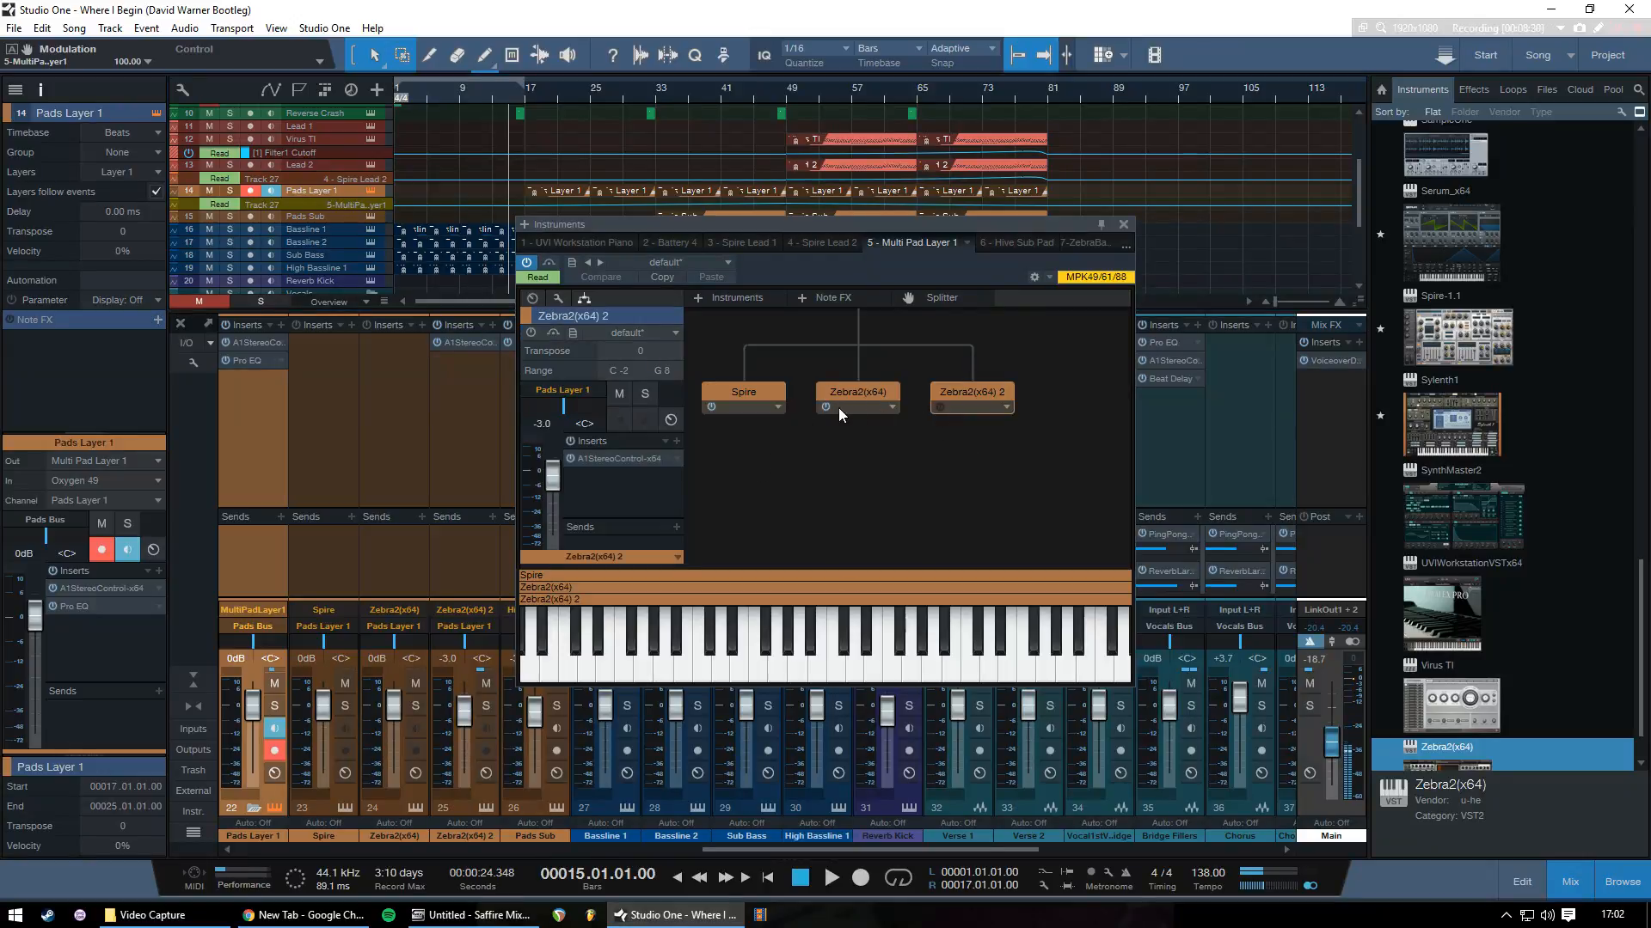
pyautogui.click(827, 406)
pyautogui.doubleClick(741, 405)
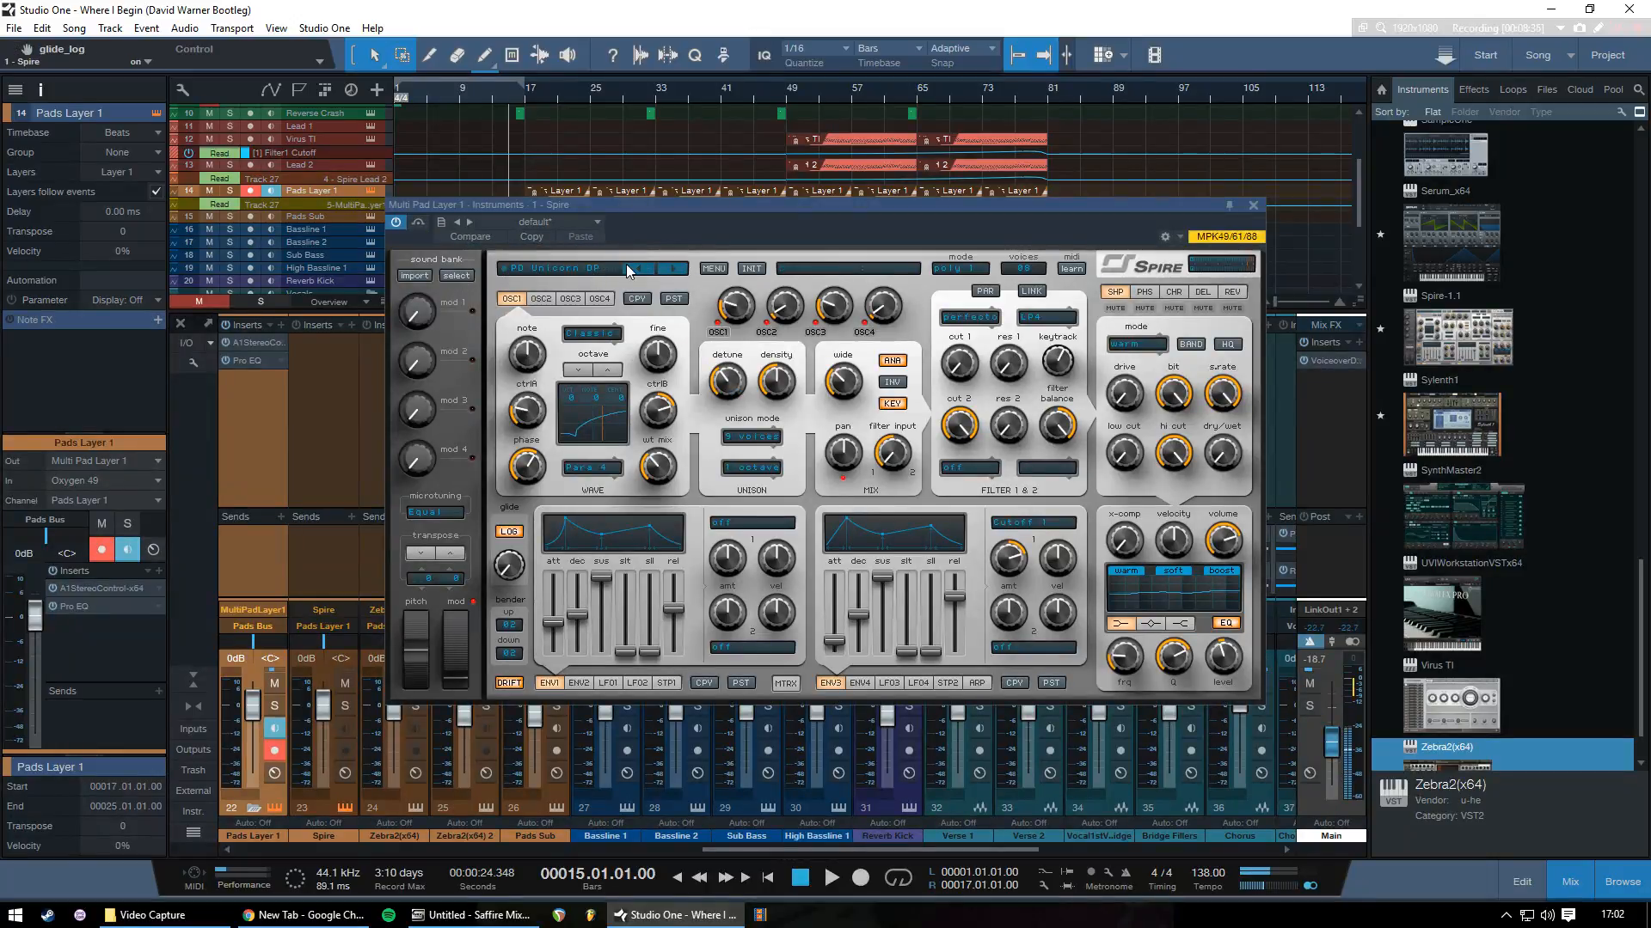
# Examine Spire's available sound banks and its factory preset list, leaving the current preset selected
pyautogui.click(723, 269)
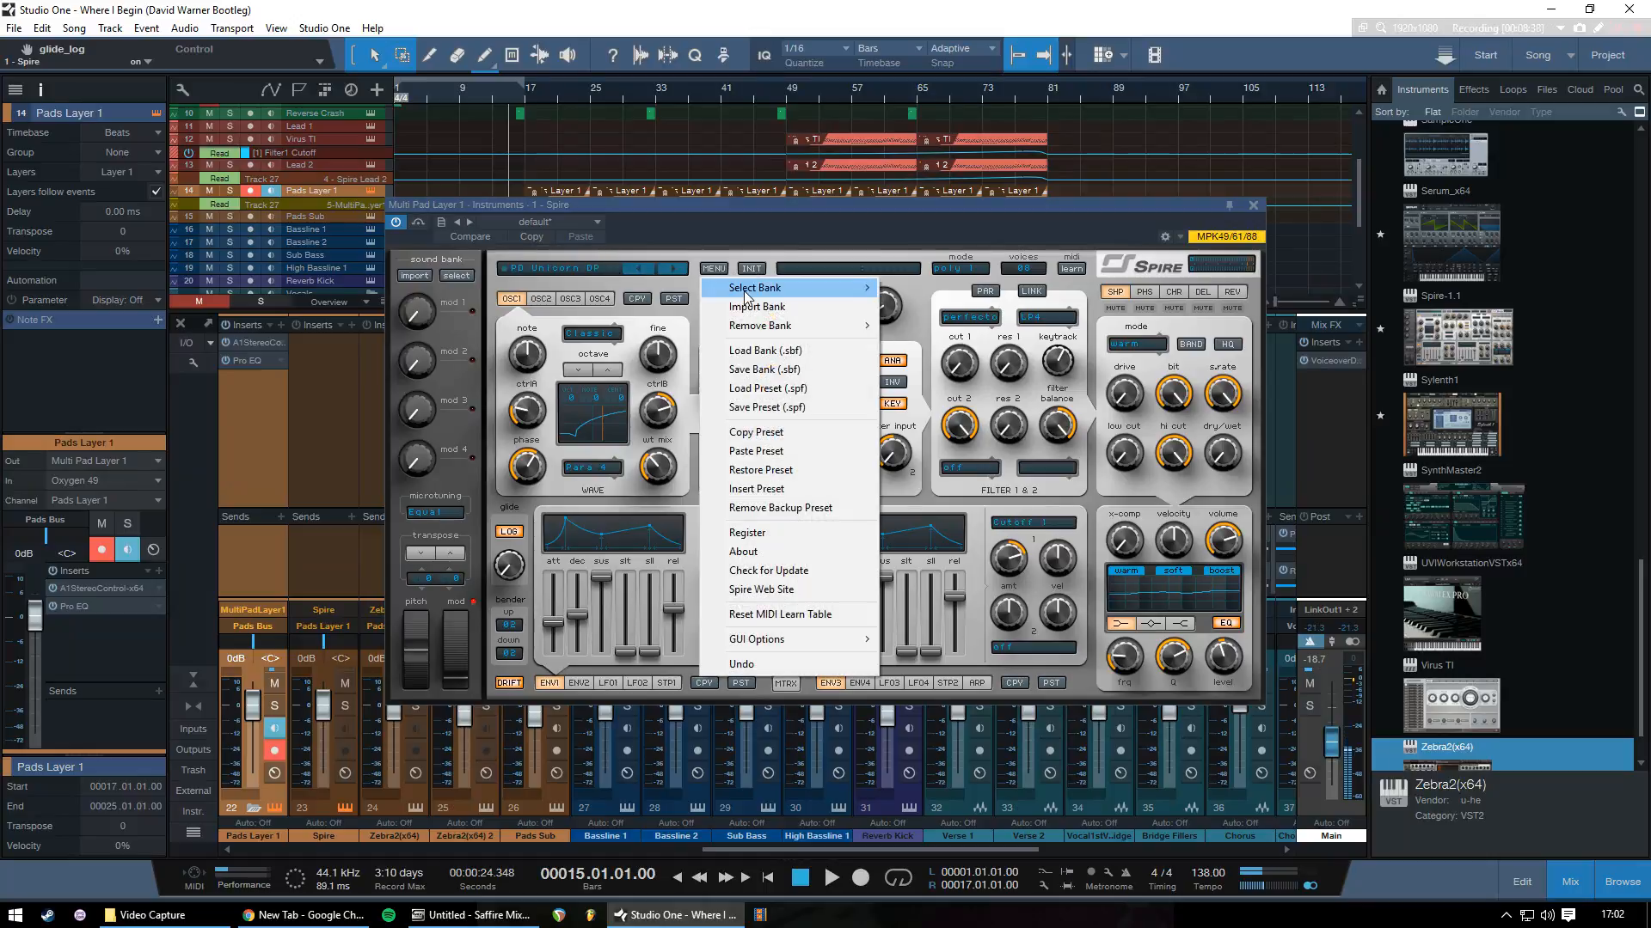
pyautogui.moveTo(744, 291)
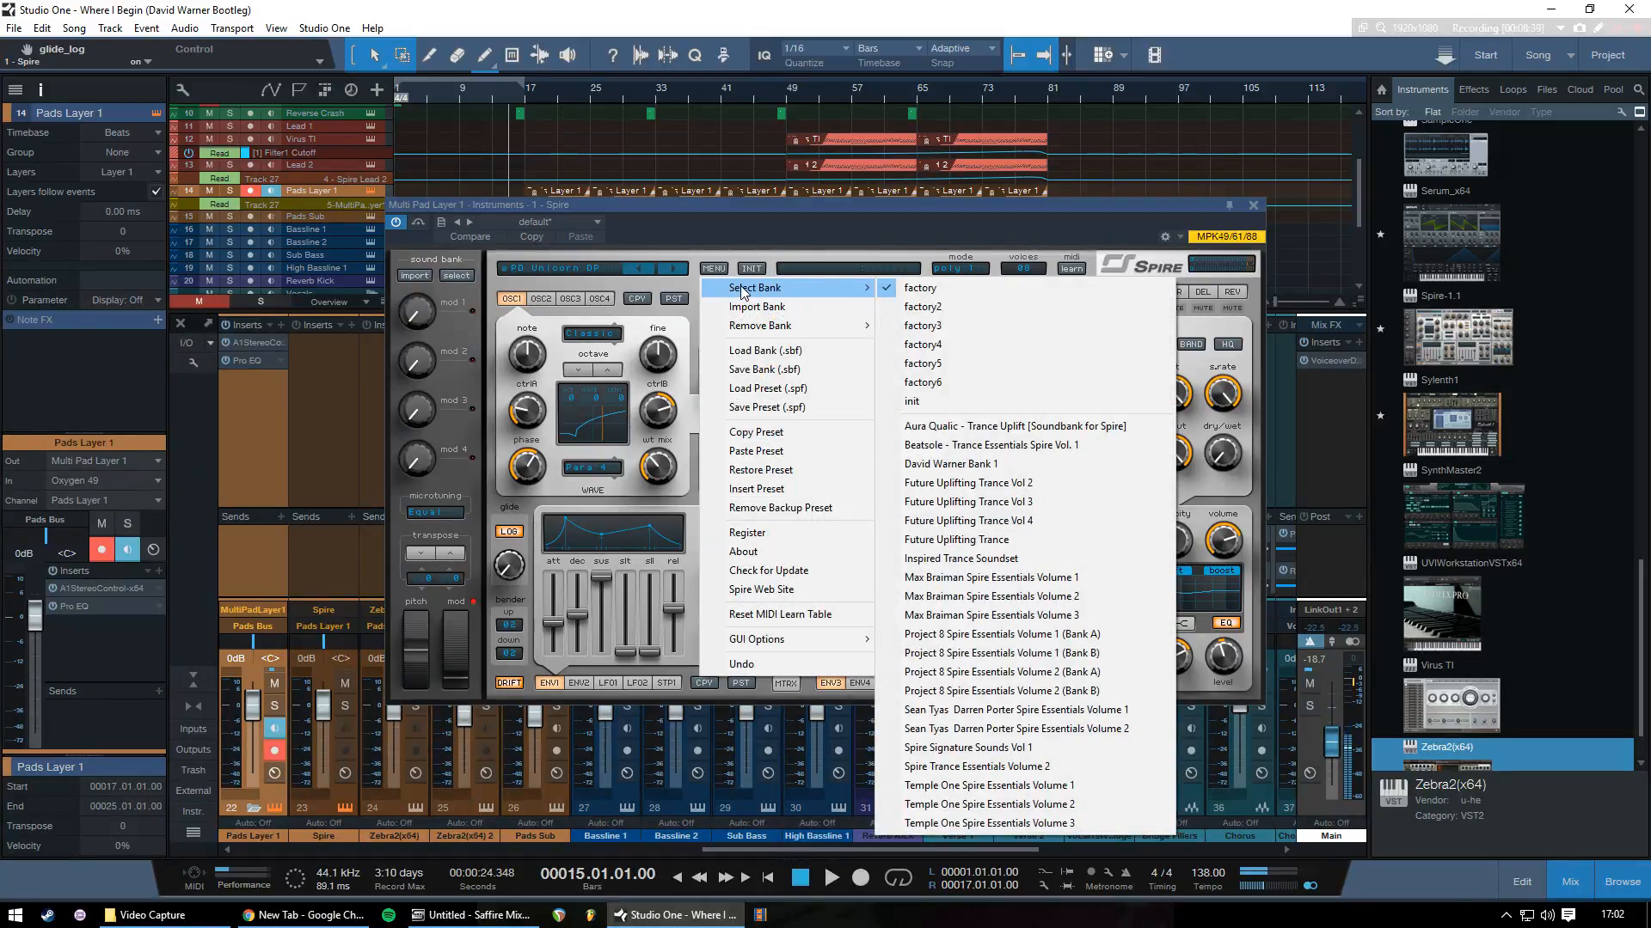
pyautogui.click(671, 234)
pyautogui.click(567, 270)
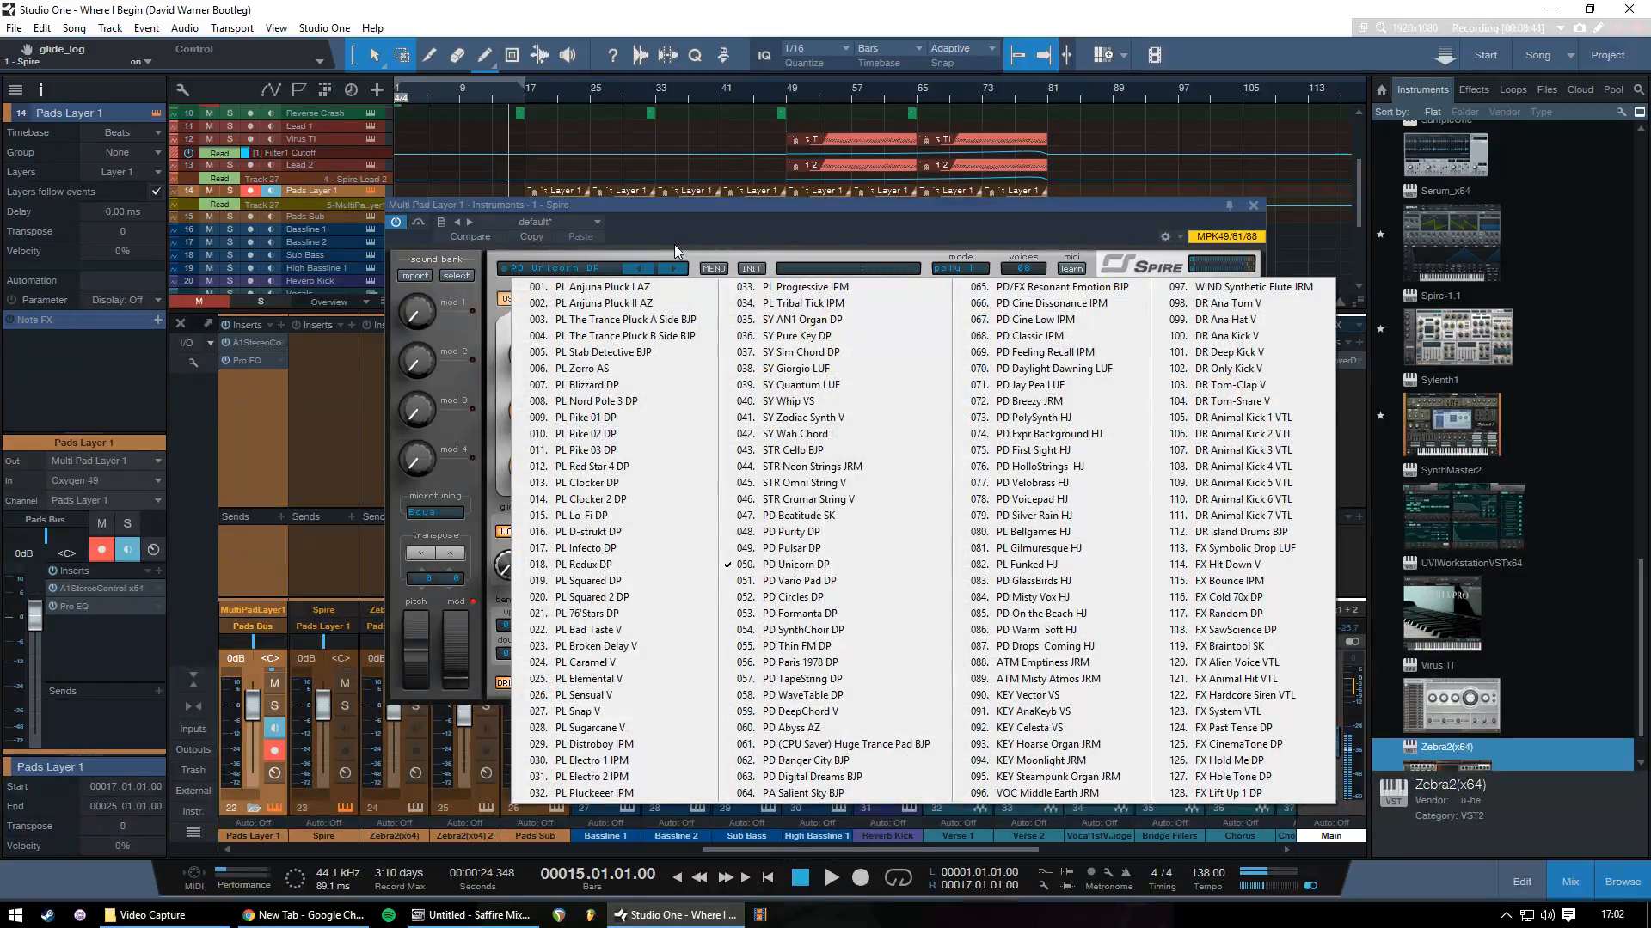
pyautogui.click(701, 230)
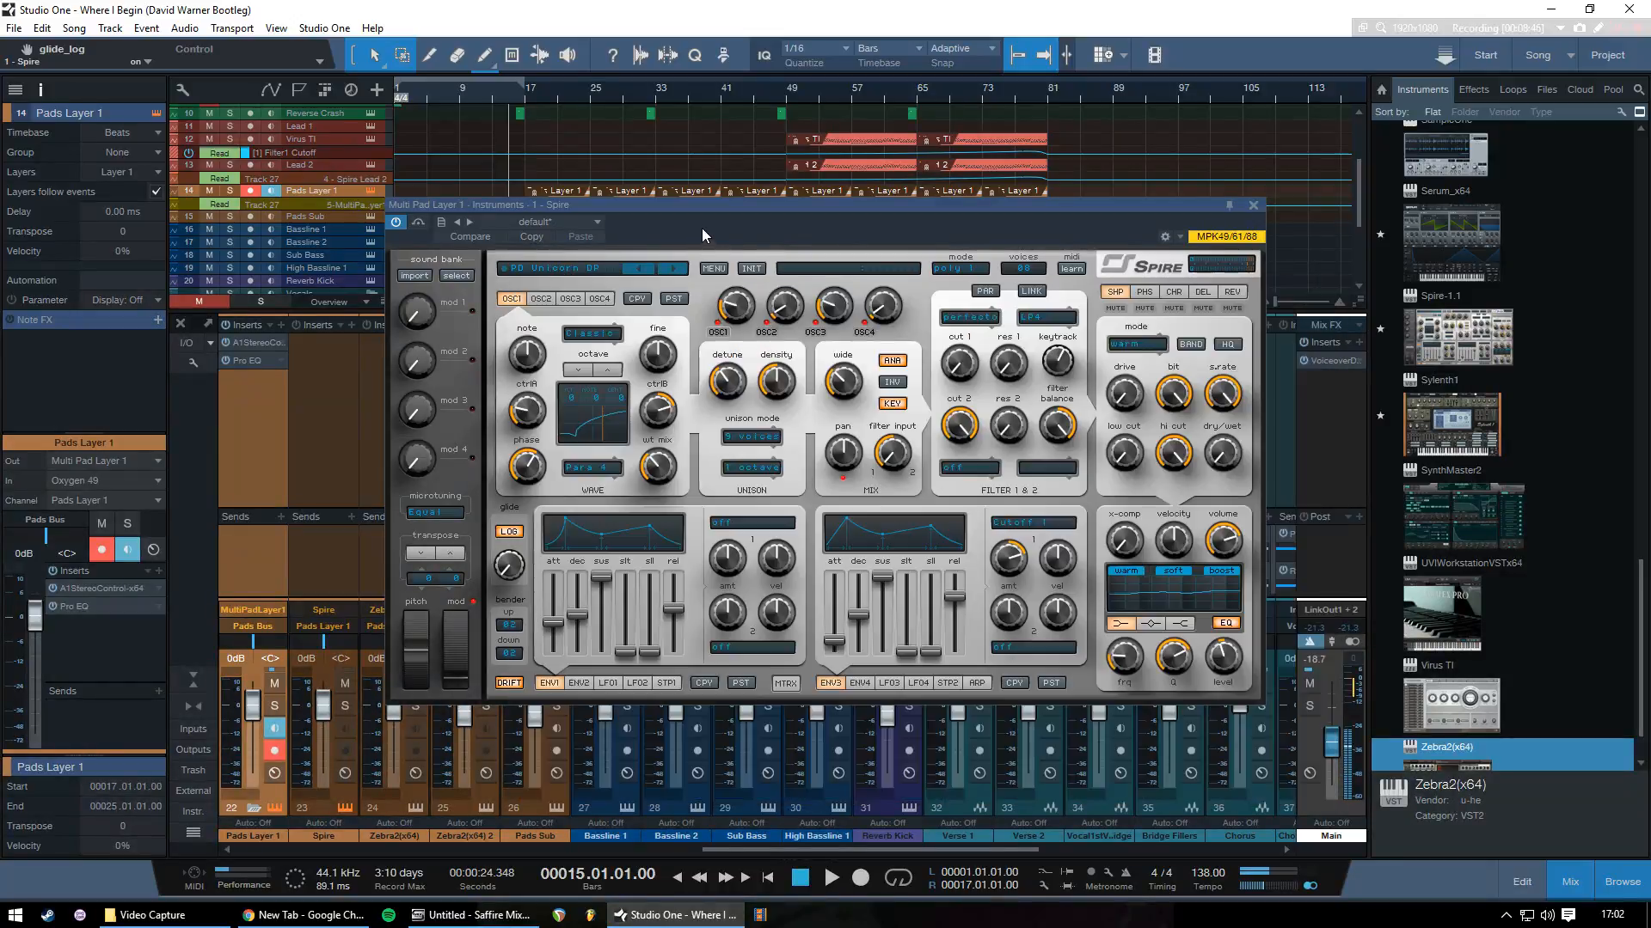
# Move the Spire editor clear of the multi instrument, deactivate Spire there and close its editor
pyautogui.moveTo(730, 220); pyautogui.dragTo(584, 243)
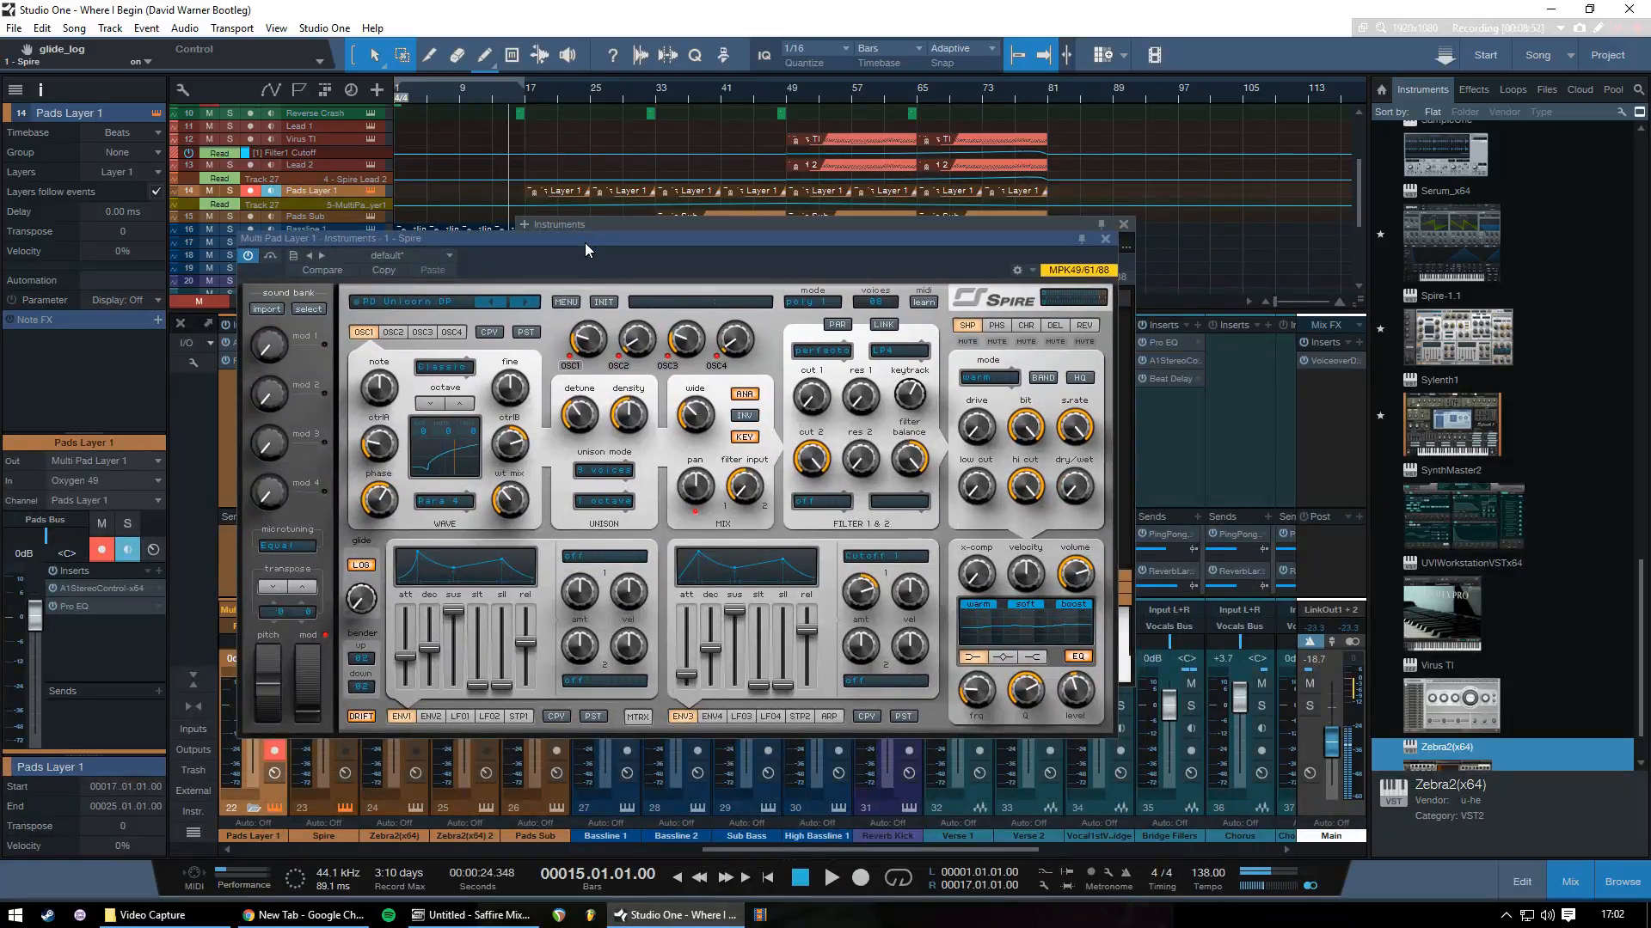
pyautogui.moveTo(585, 244); pyautogui.dragTo(686, 452)
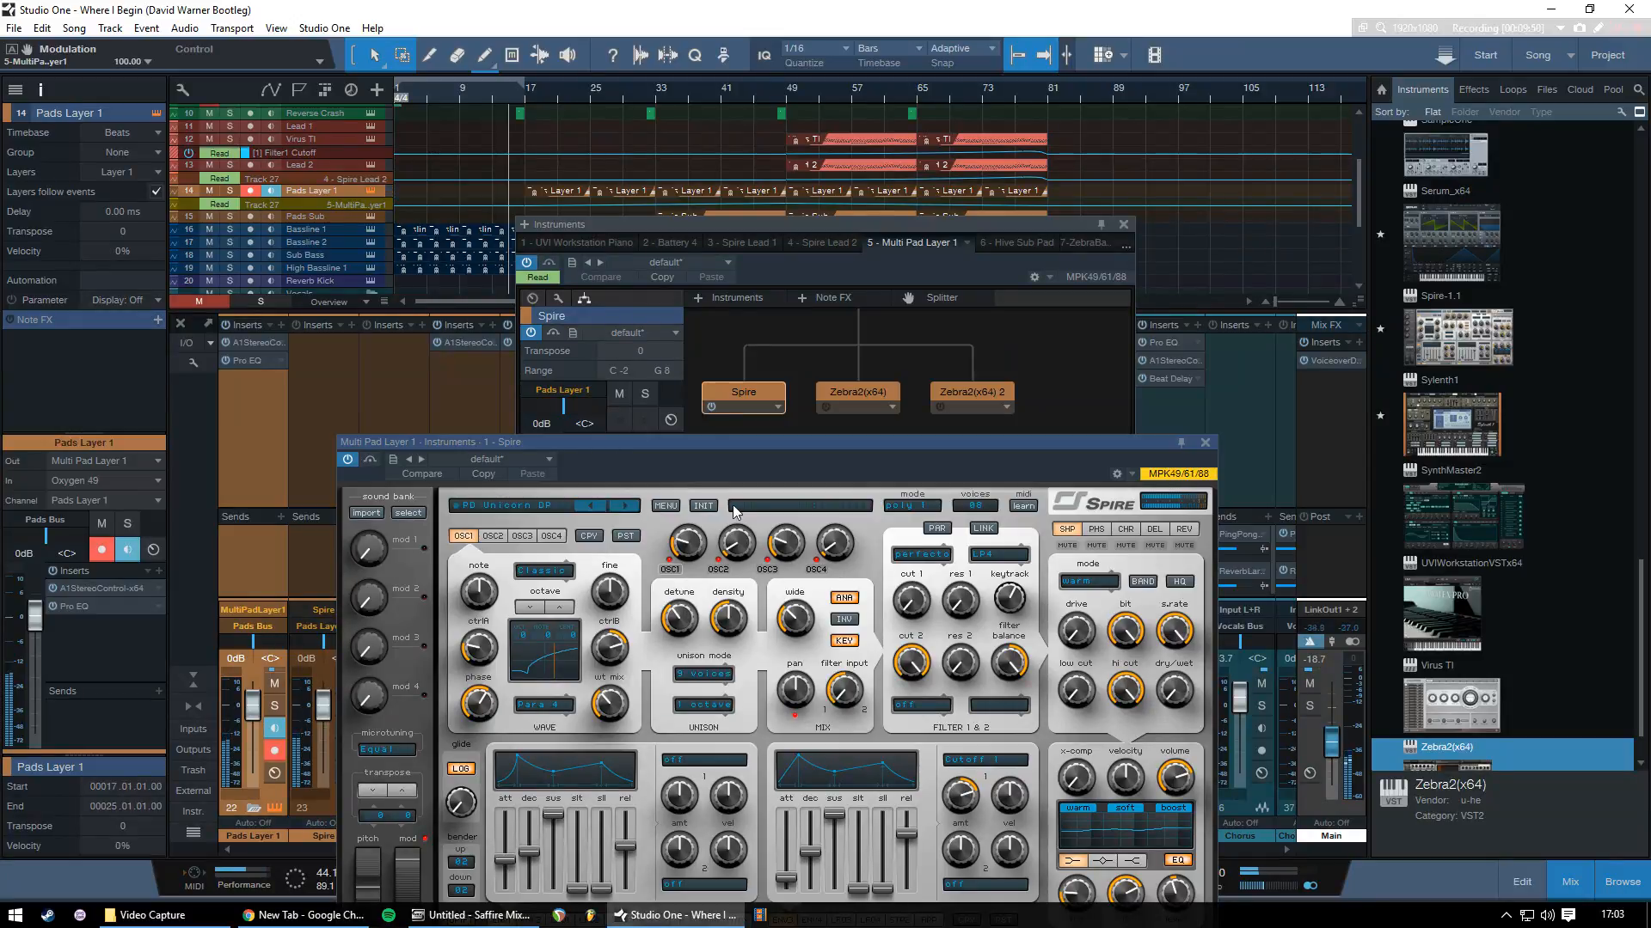
pyautogui.click(710, 410)
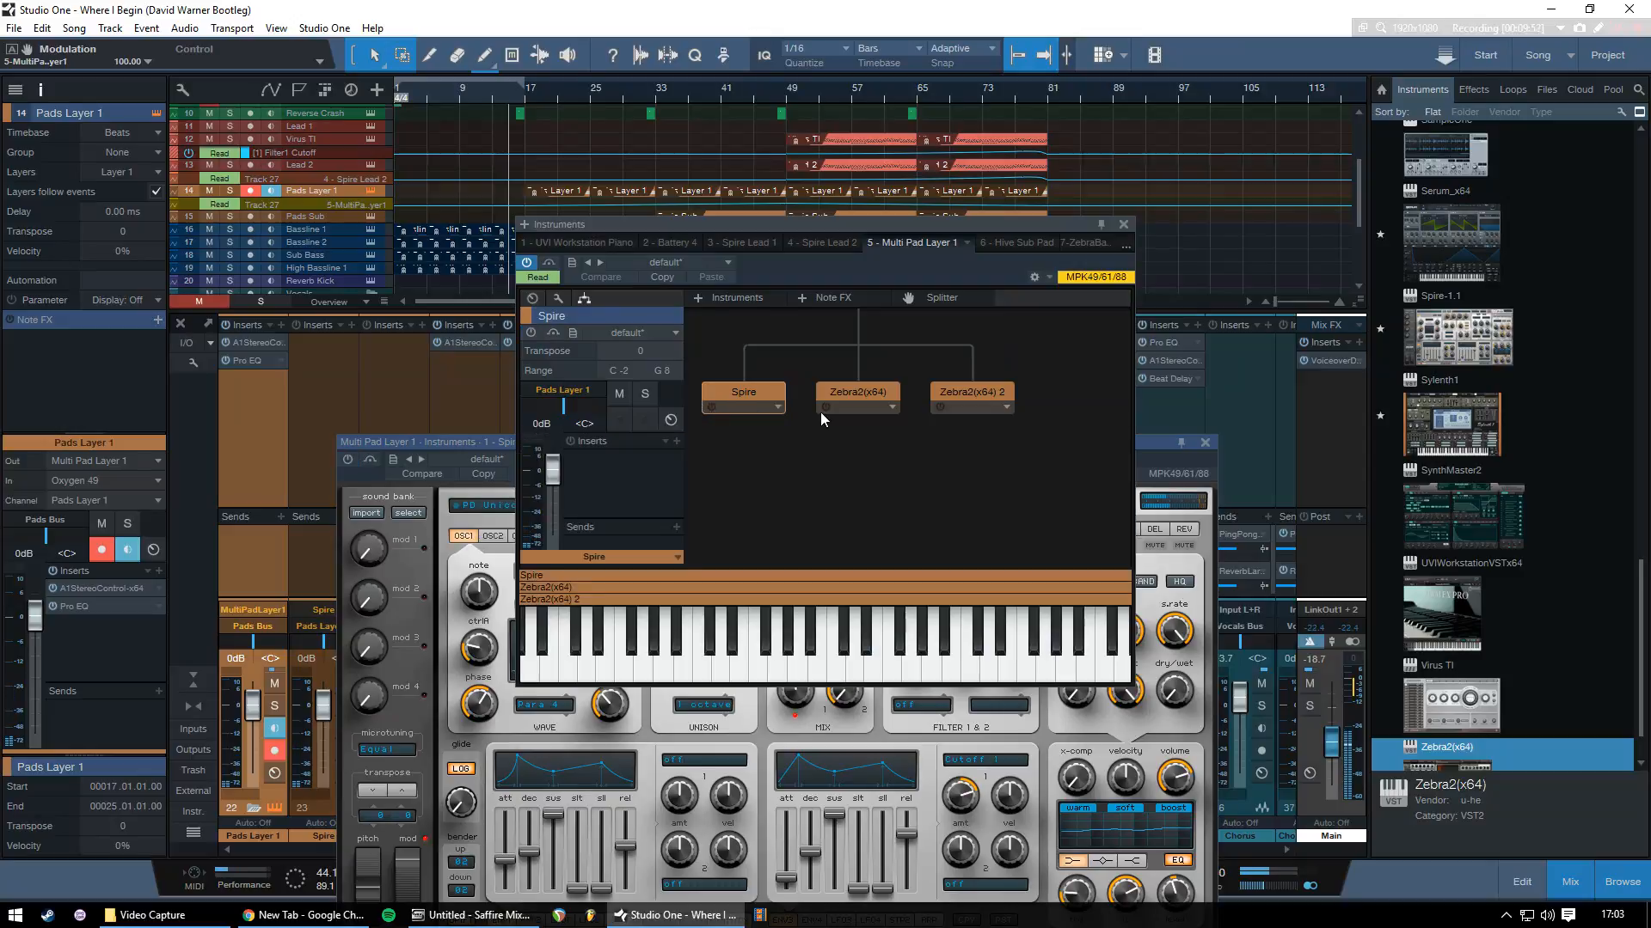
pyautogui.click(1203, 443)
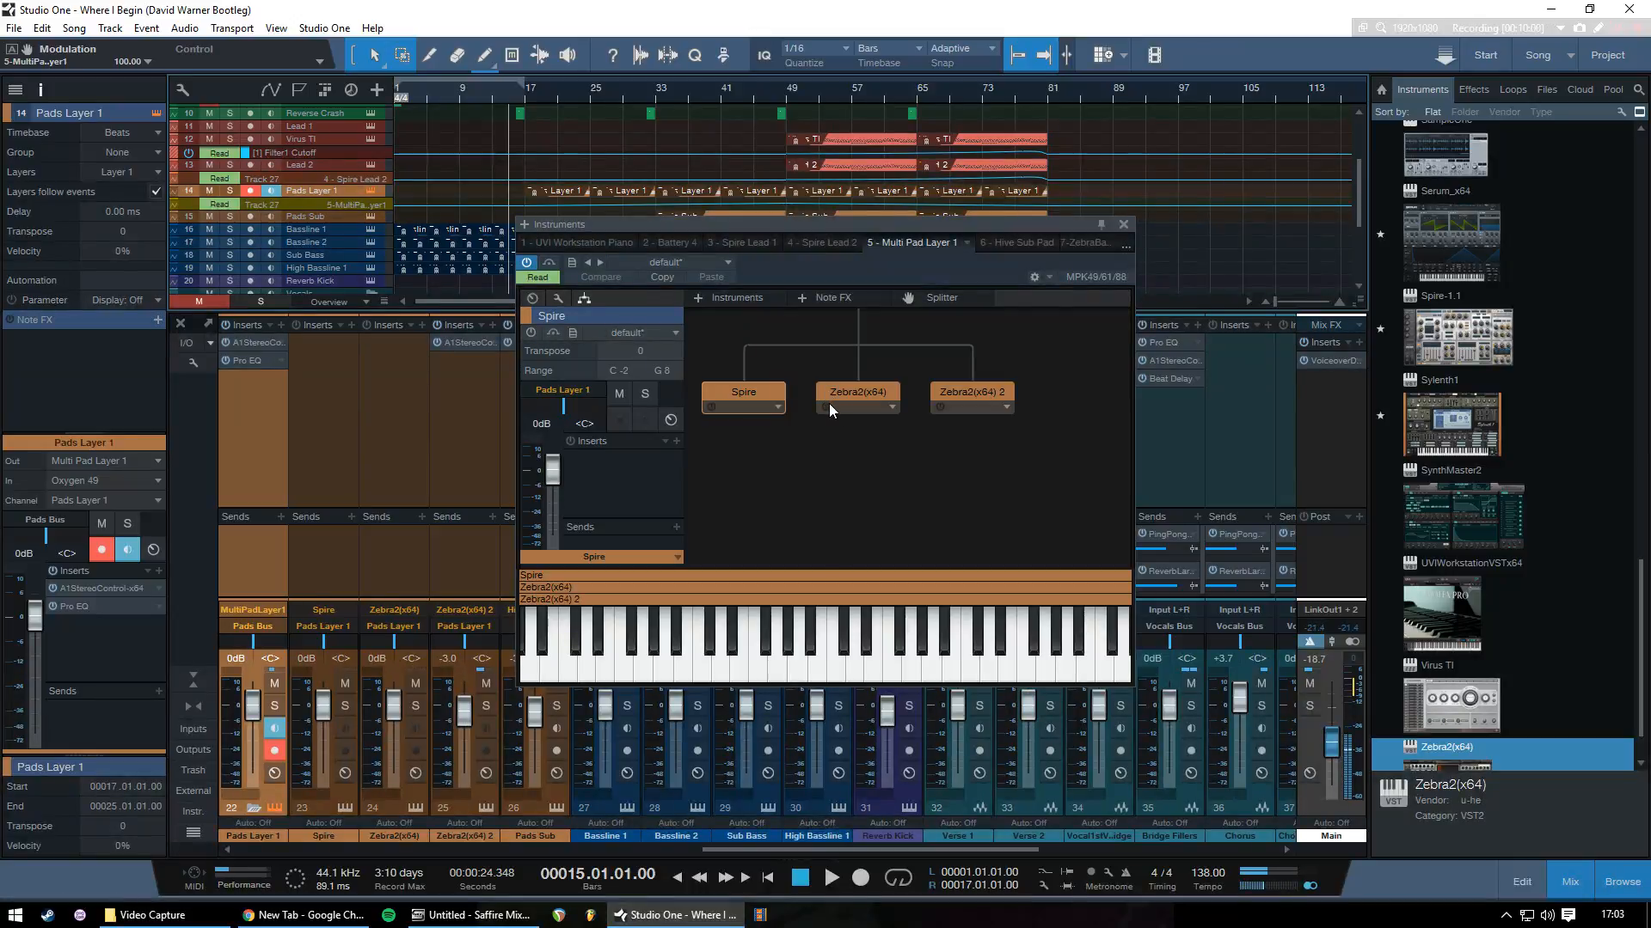
# Open the editor of the first Zebra2 in the multi instrument, examine its pad patch and close it
pyautogui.doubleClick(719, 394)
pyautogui.doubleClick(843, 390)
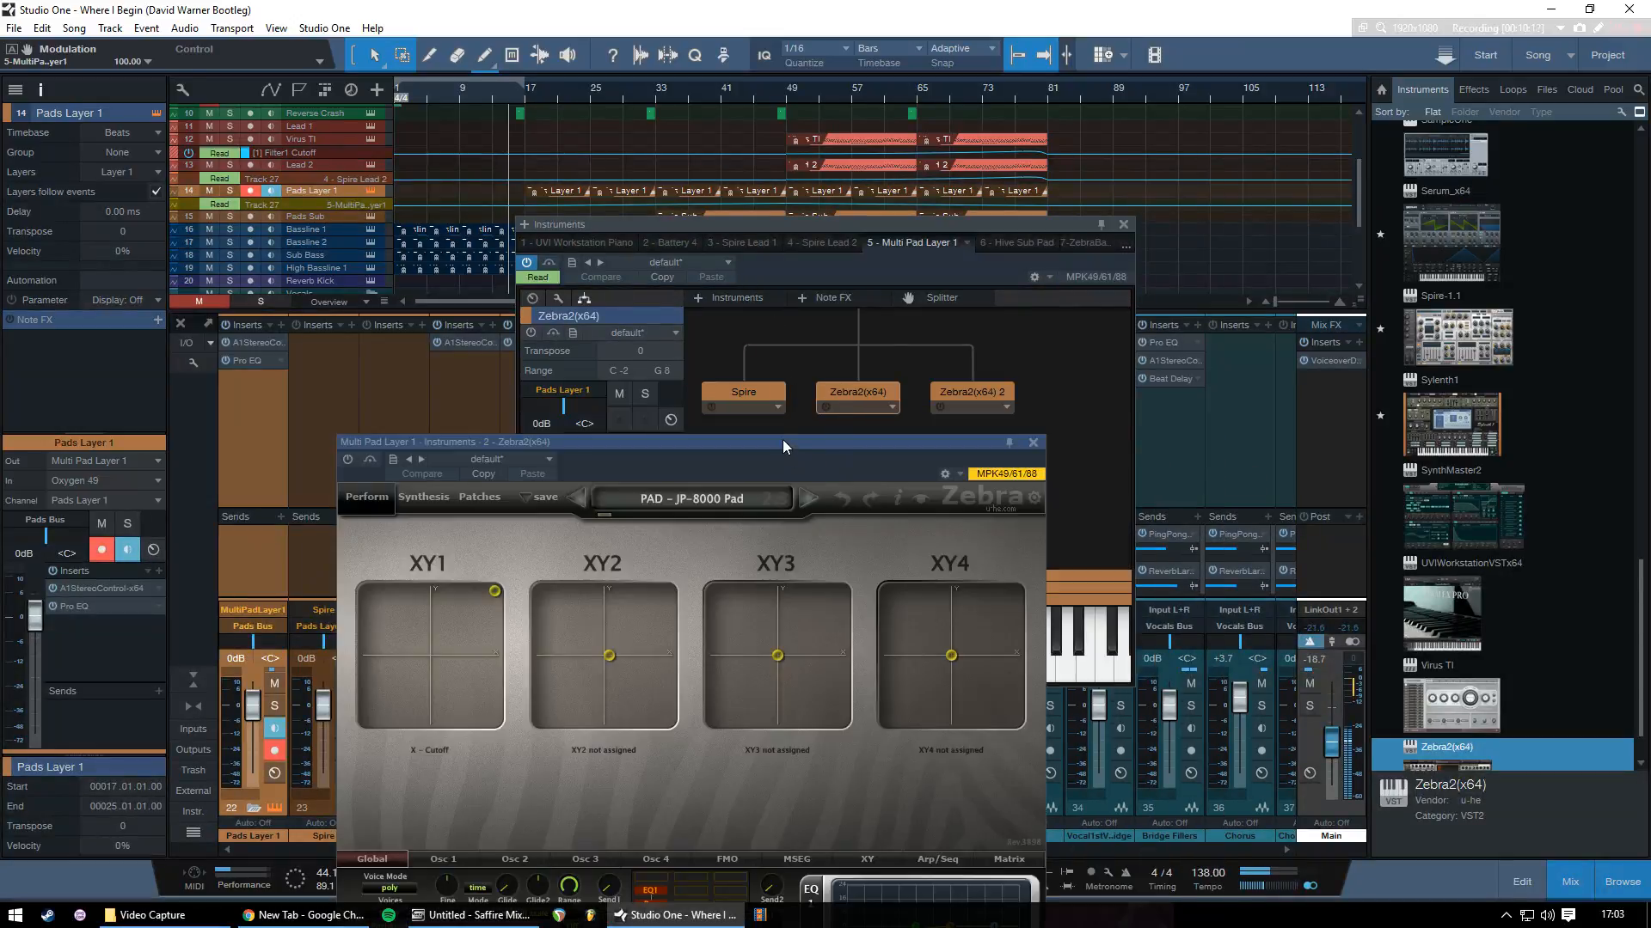
pyautogui.moveTo(782, 441); pyautogui.dragTo(821, 239)
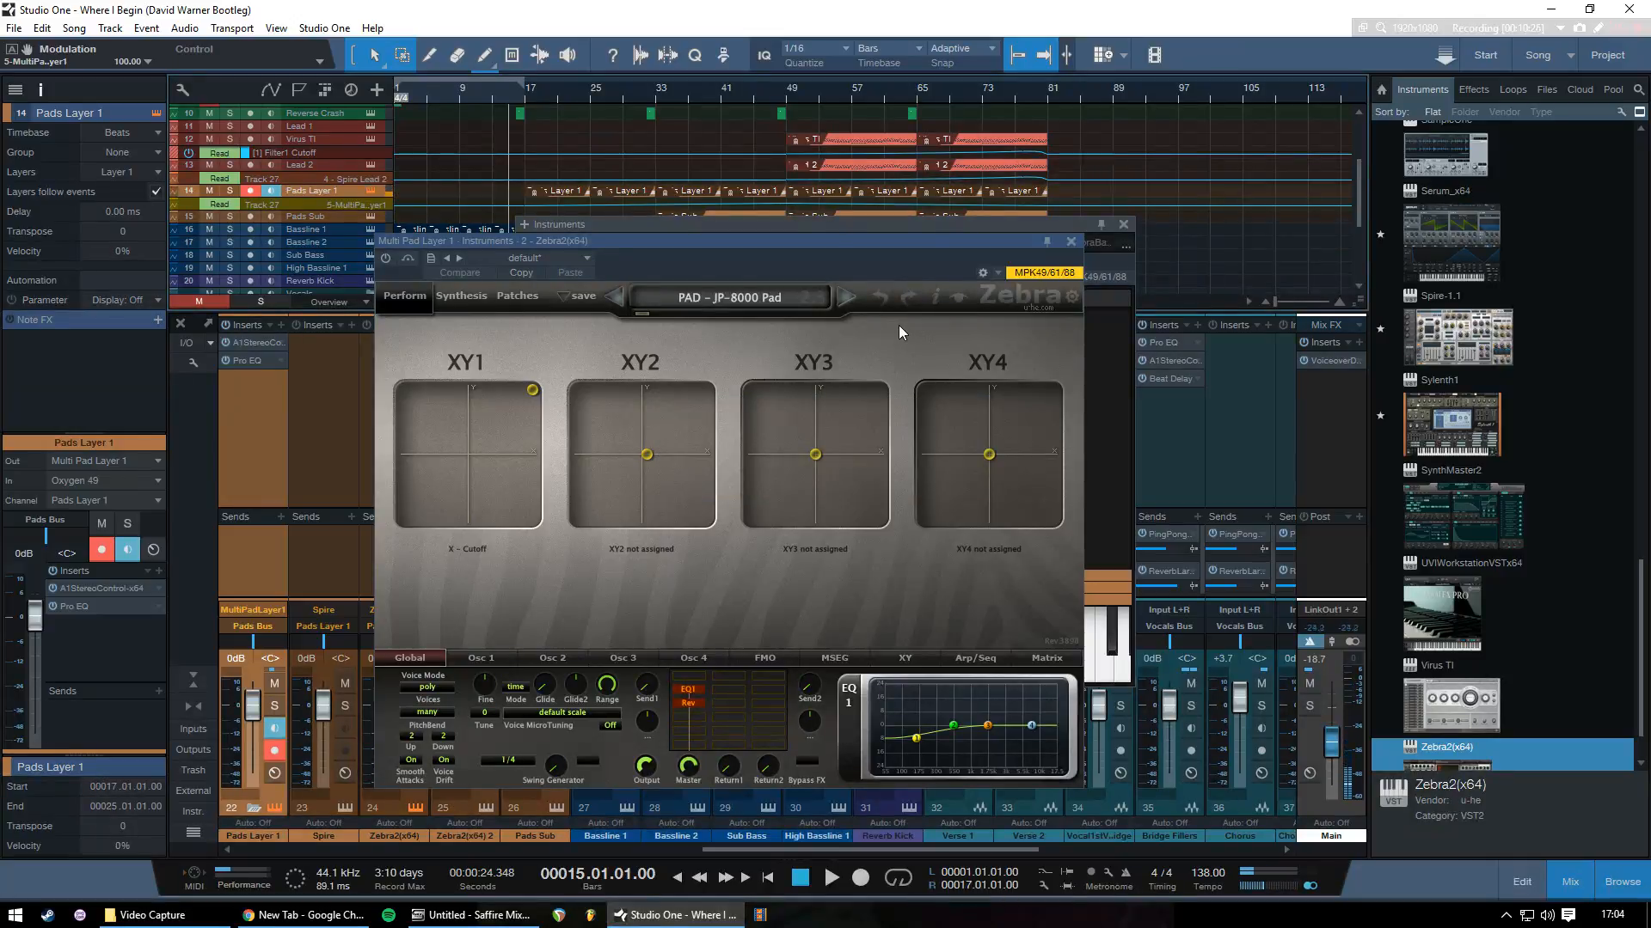
pyautogui.click(1069, 242)
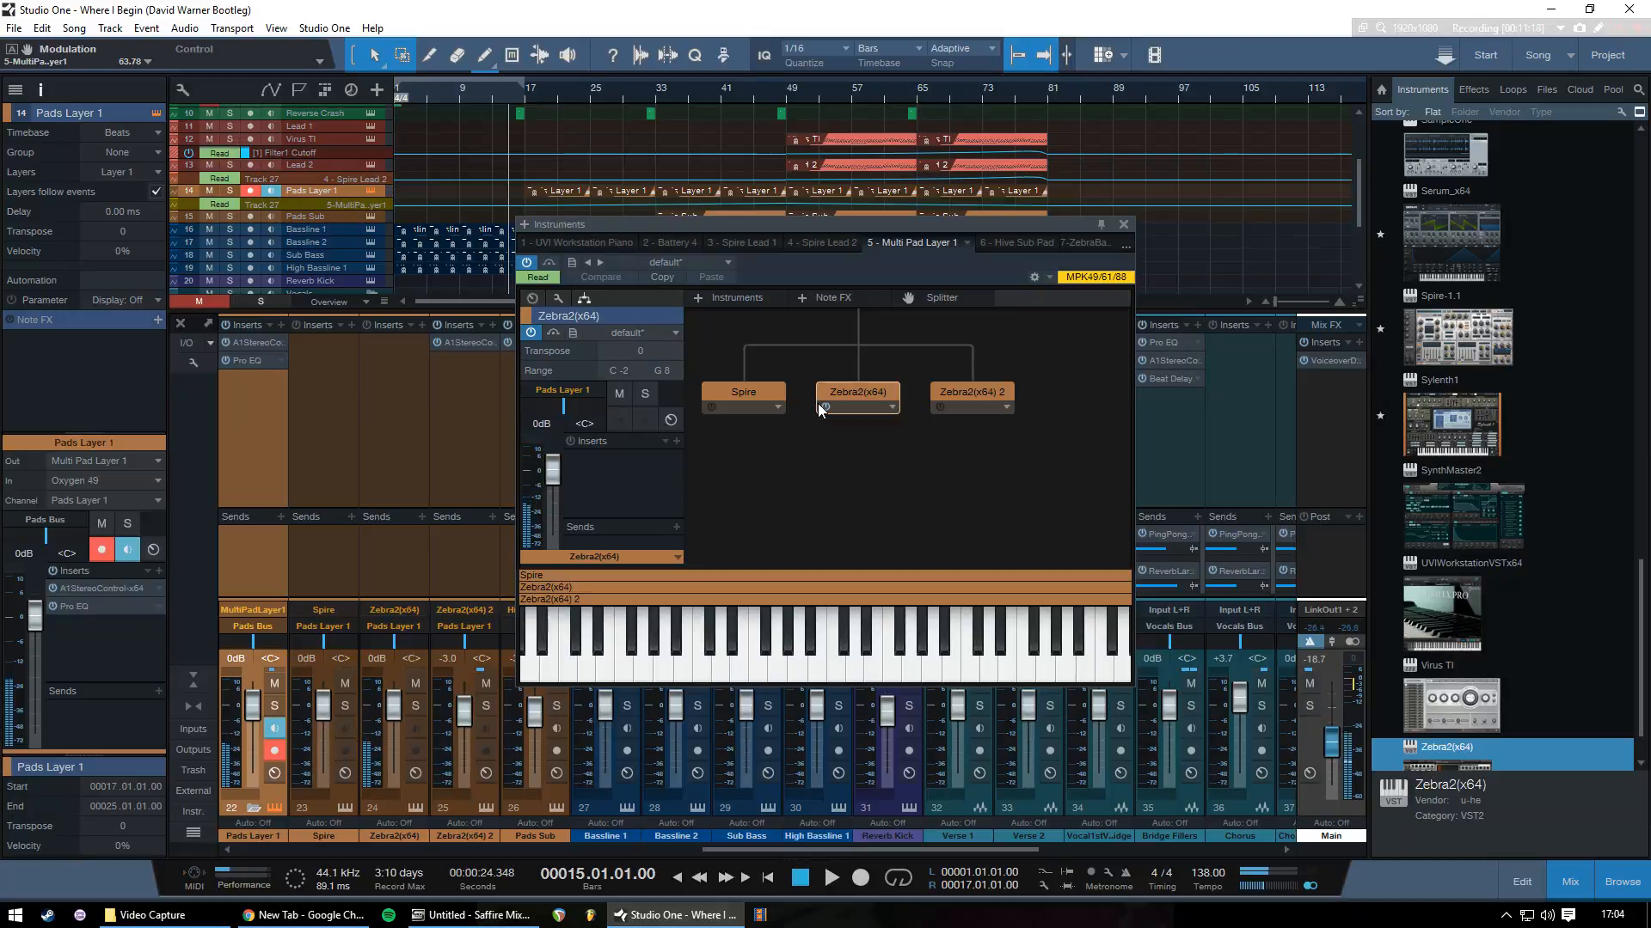
# Reactivate the layered instruments Zebra2(x64) and Spire alongside Zebra2(x64) 2, and close the multi instrument window
pyautogui.click(942, 400)
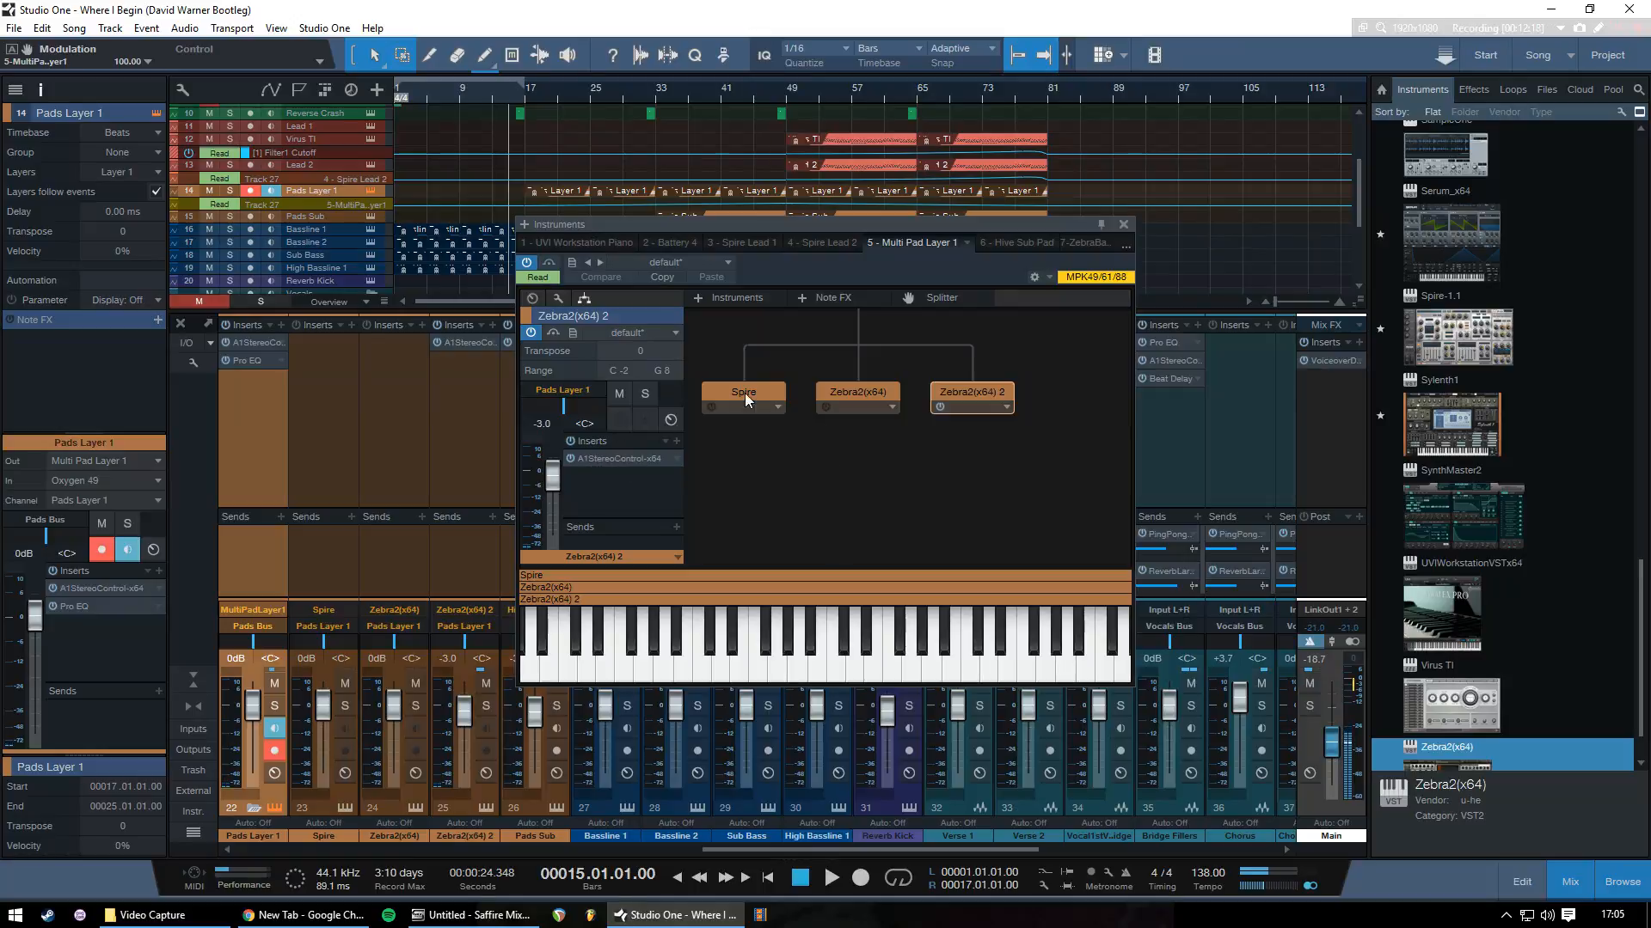
pyautogui.click(825, 409)
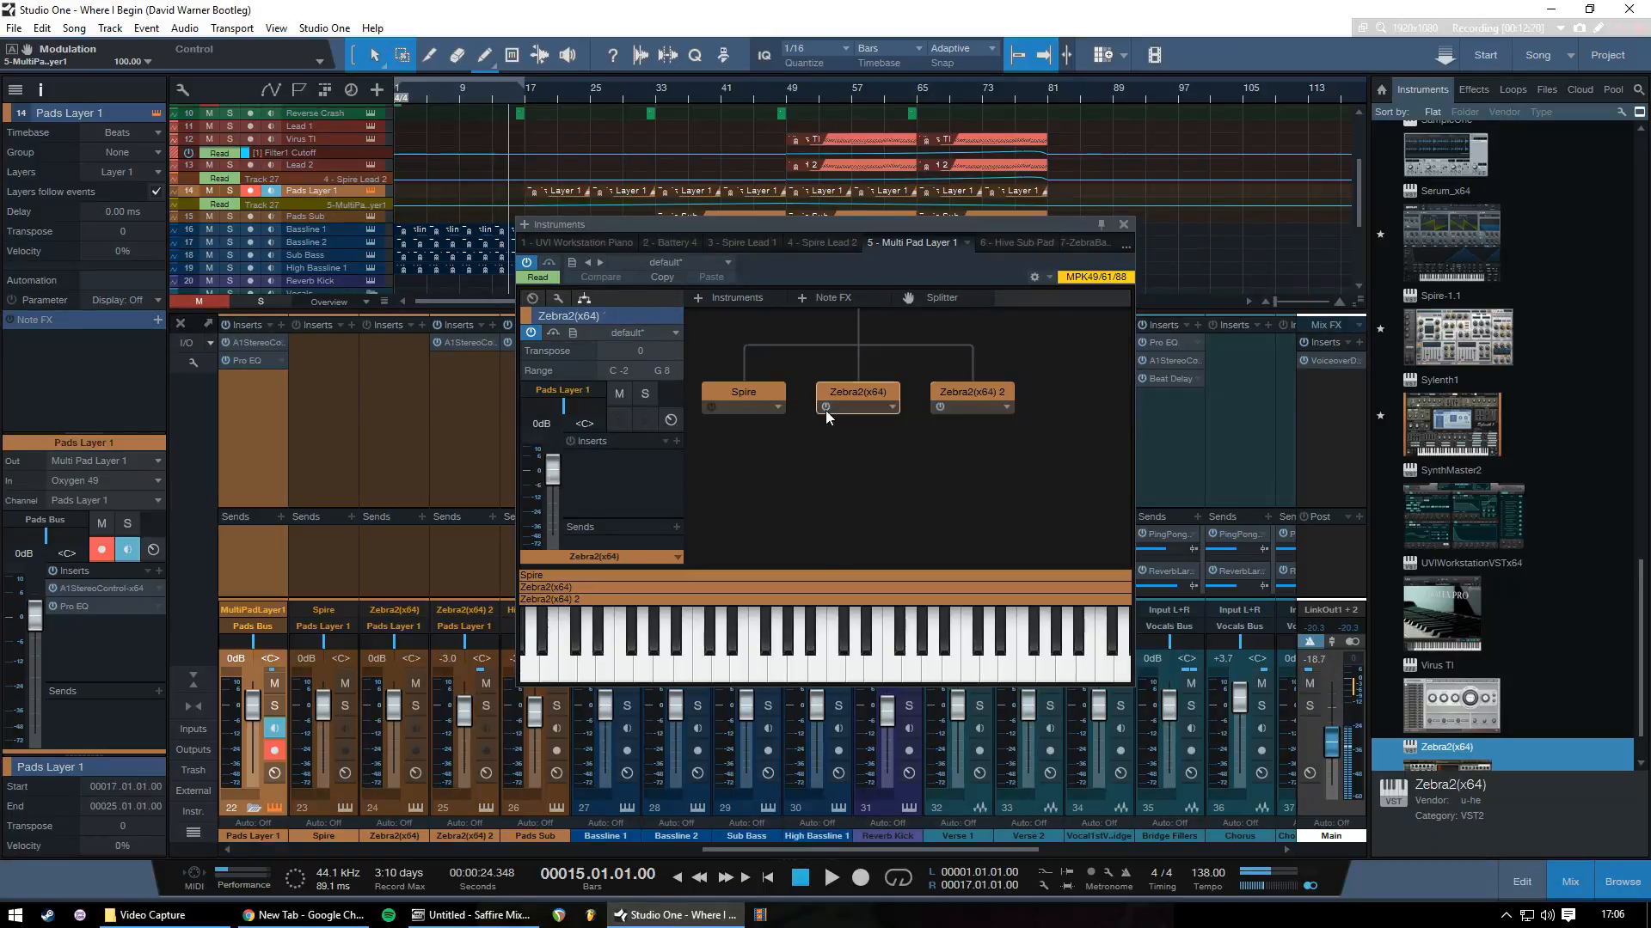
pyautogui.click(712, 404)
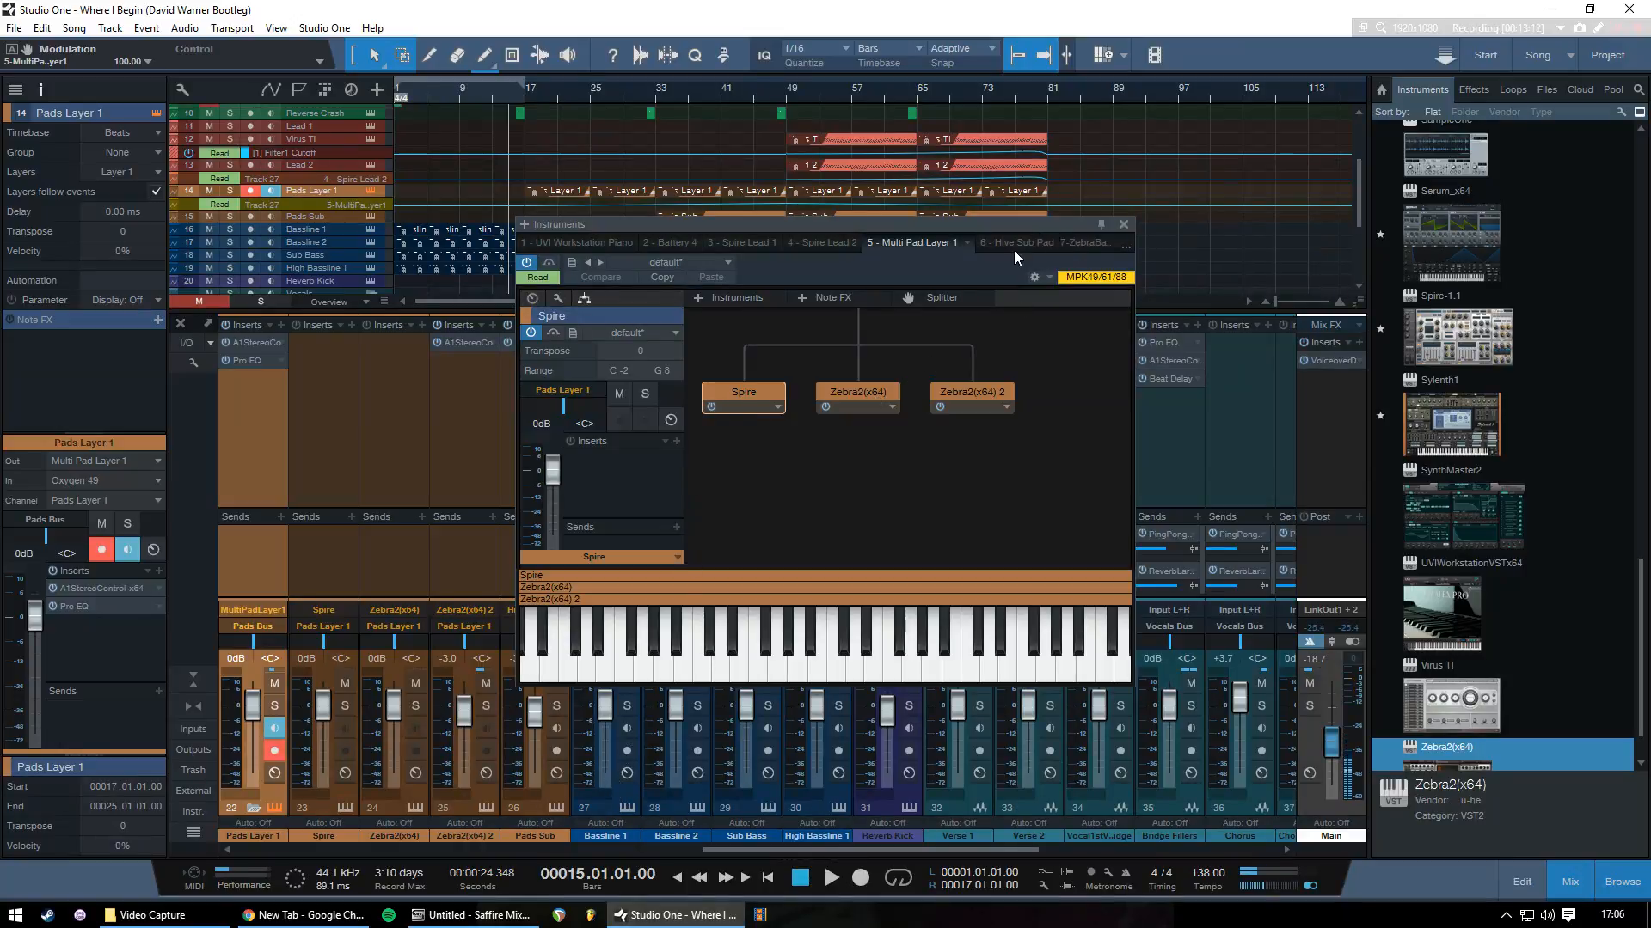
pyautogui.click(1123, 224)
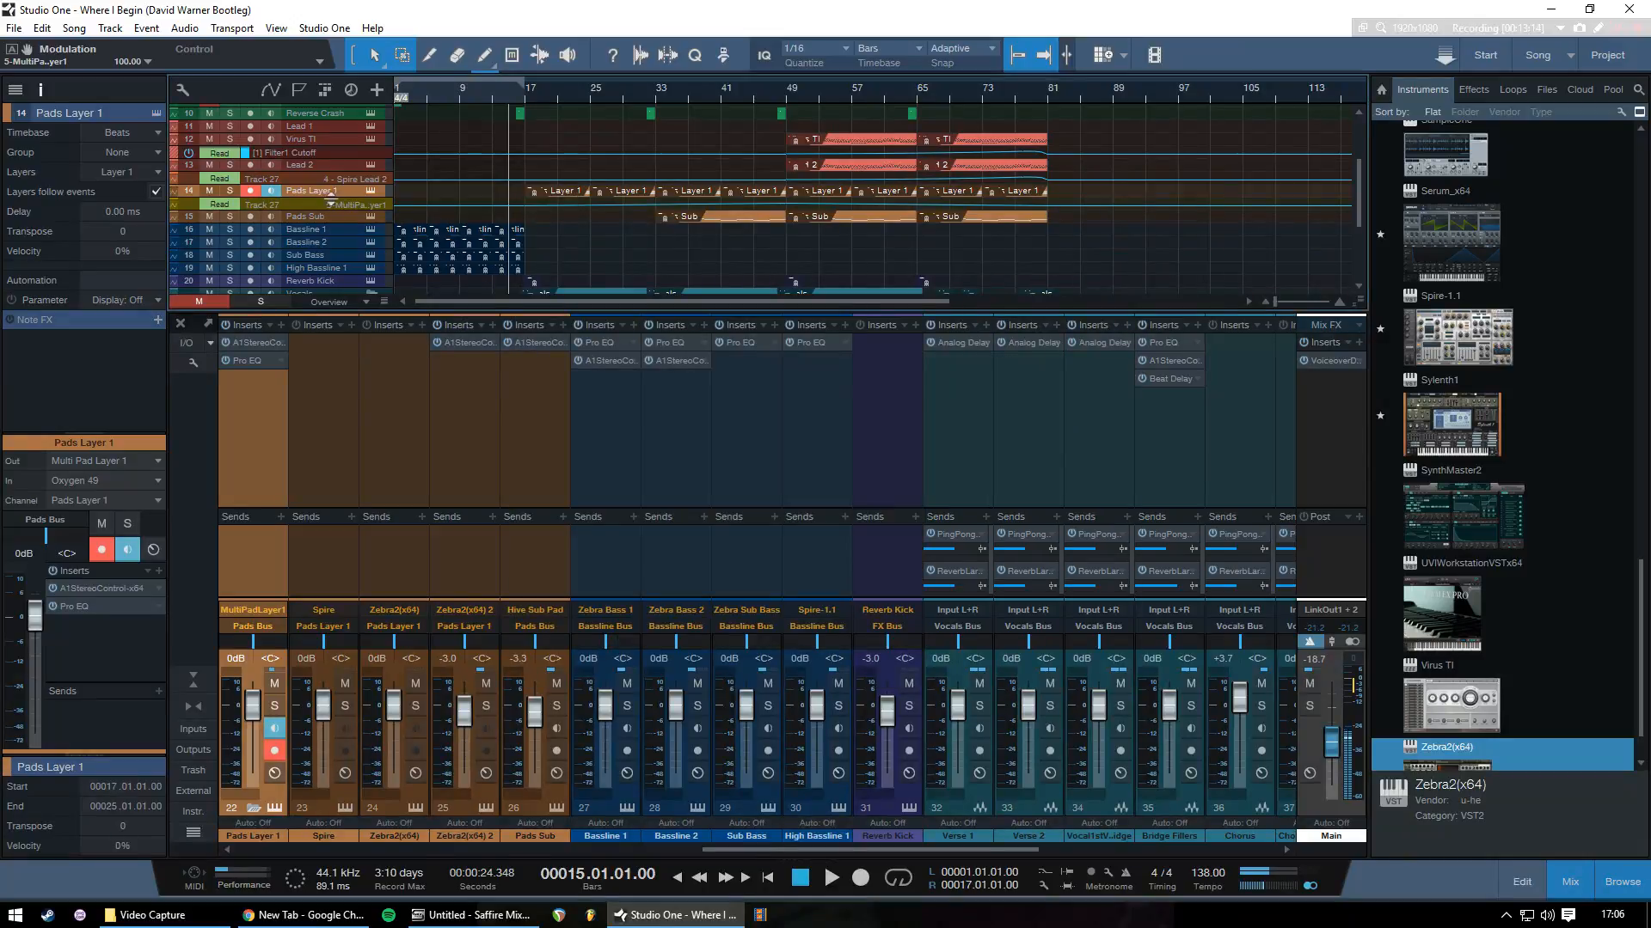
# Select the Pads Sub track, examine the settings of its A1StereoControl insert and close the plug-in
pyautogui.click(344, 220)
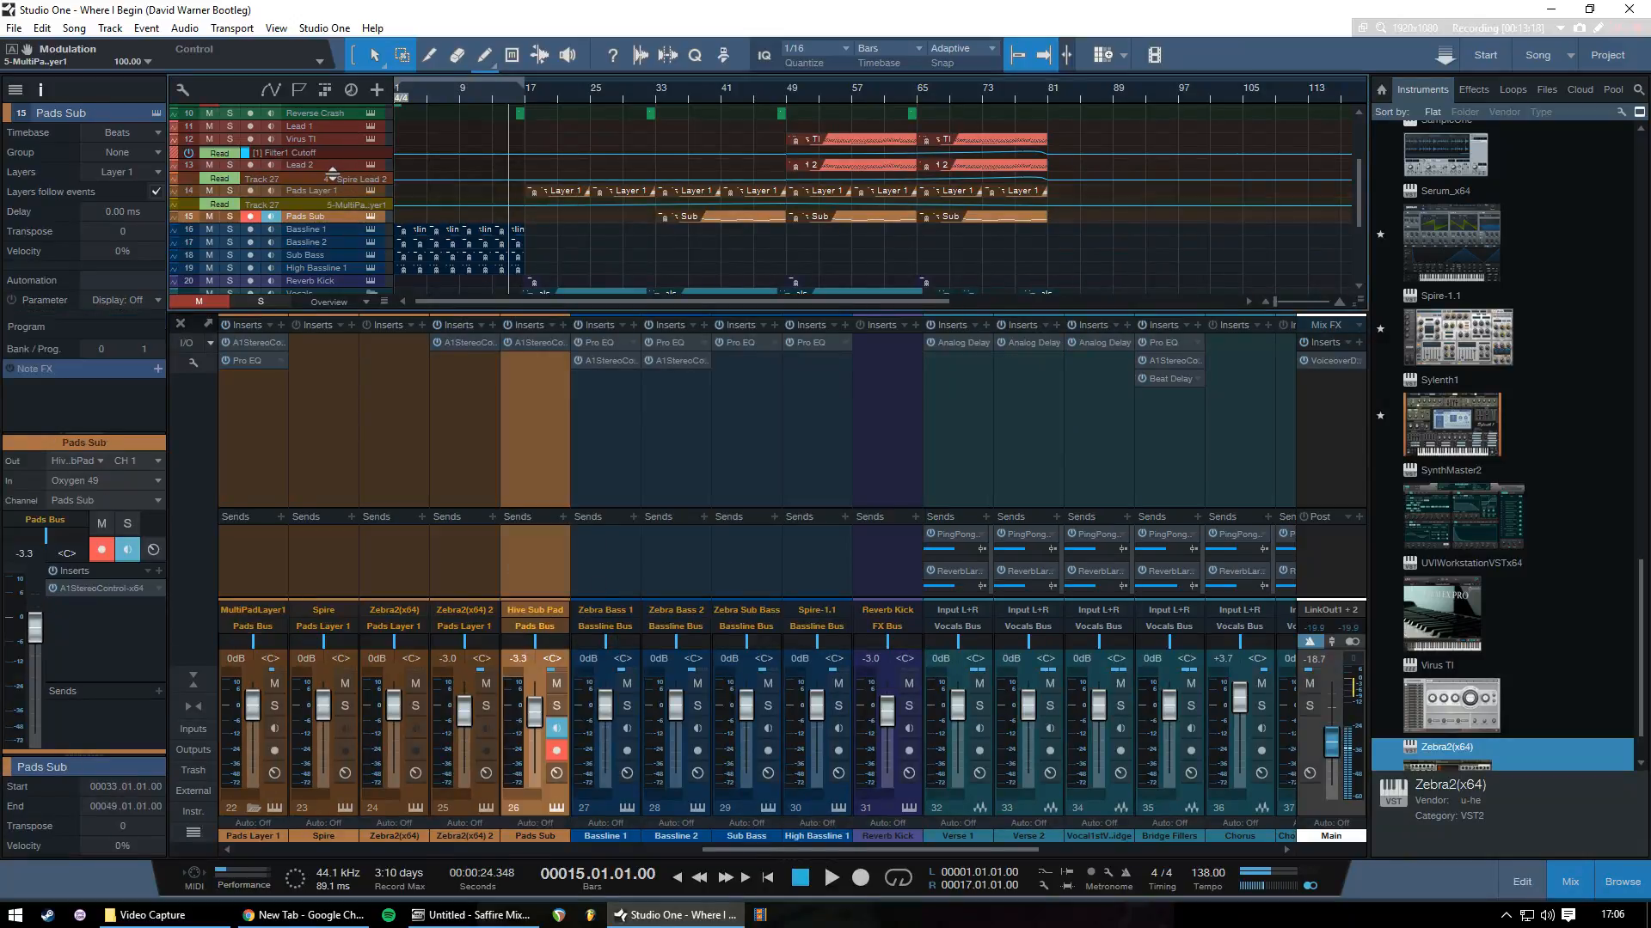
pyautogui.click(536, 343)
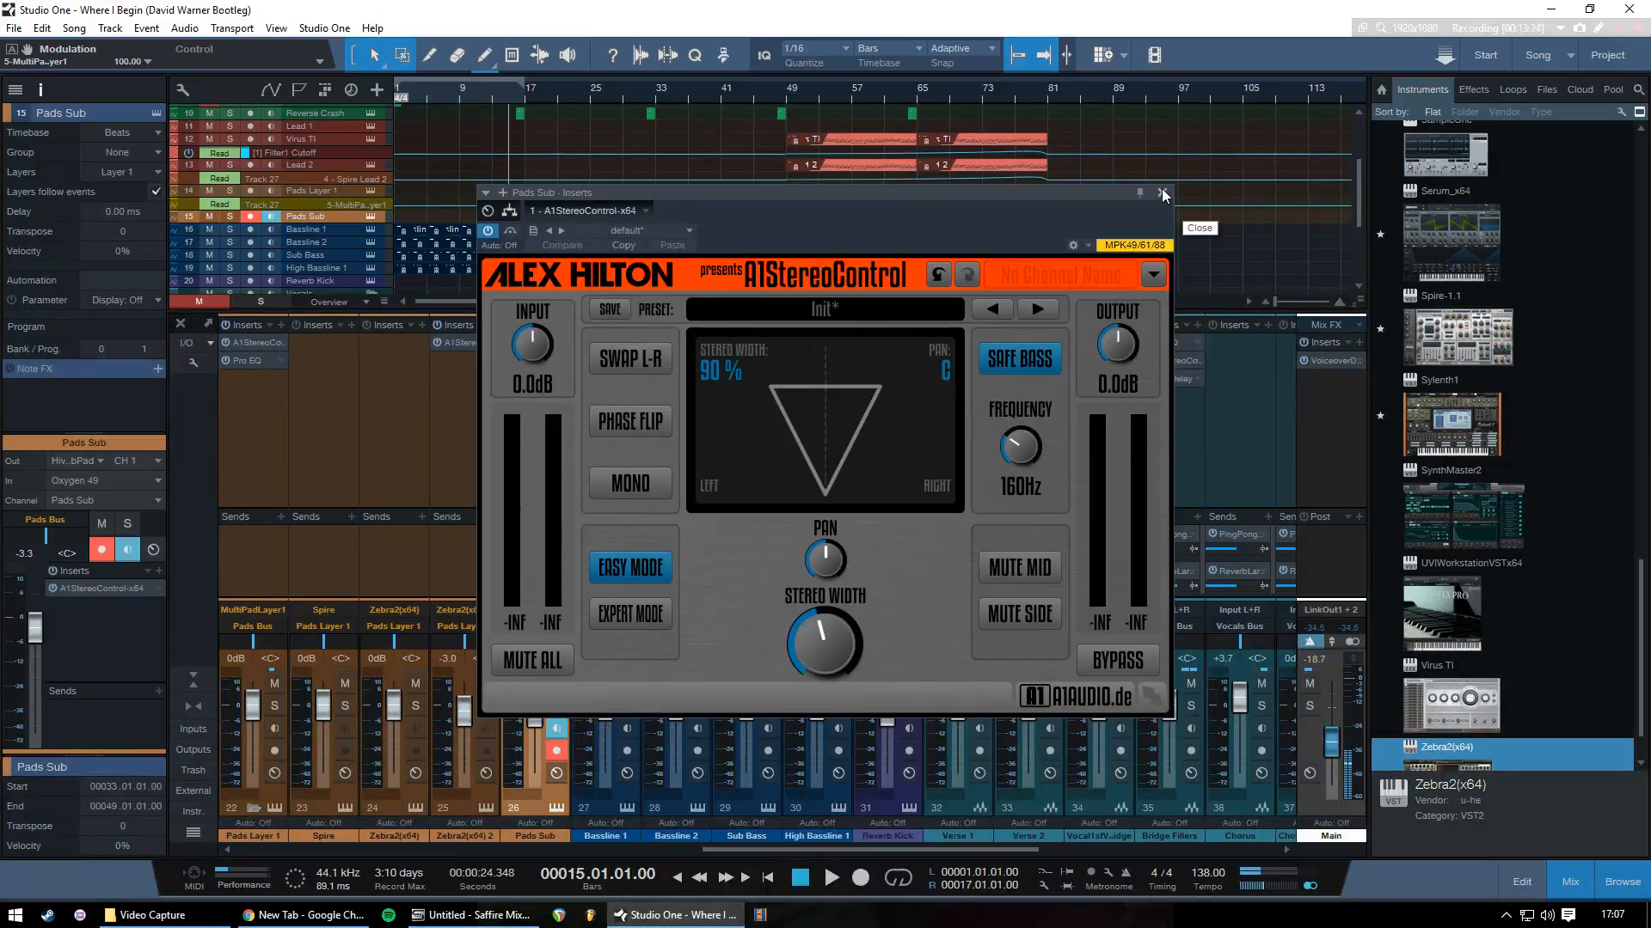
pyautogui.click(1158, 194)
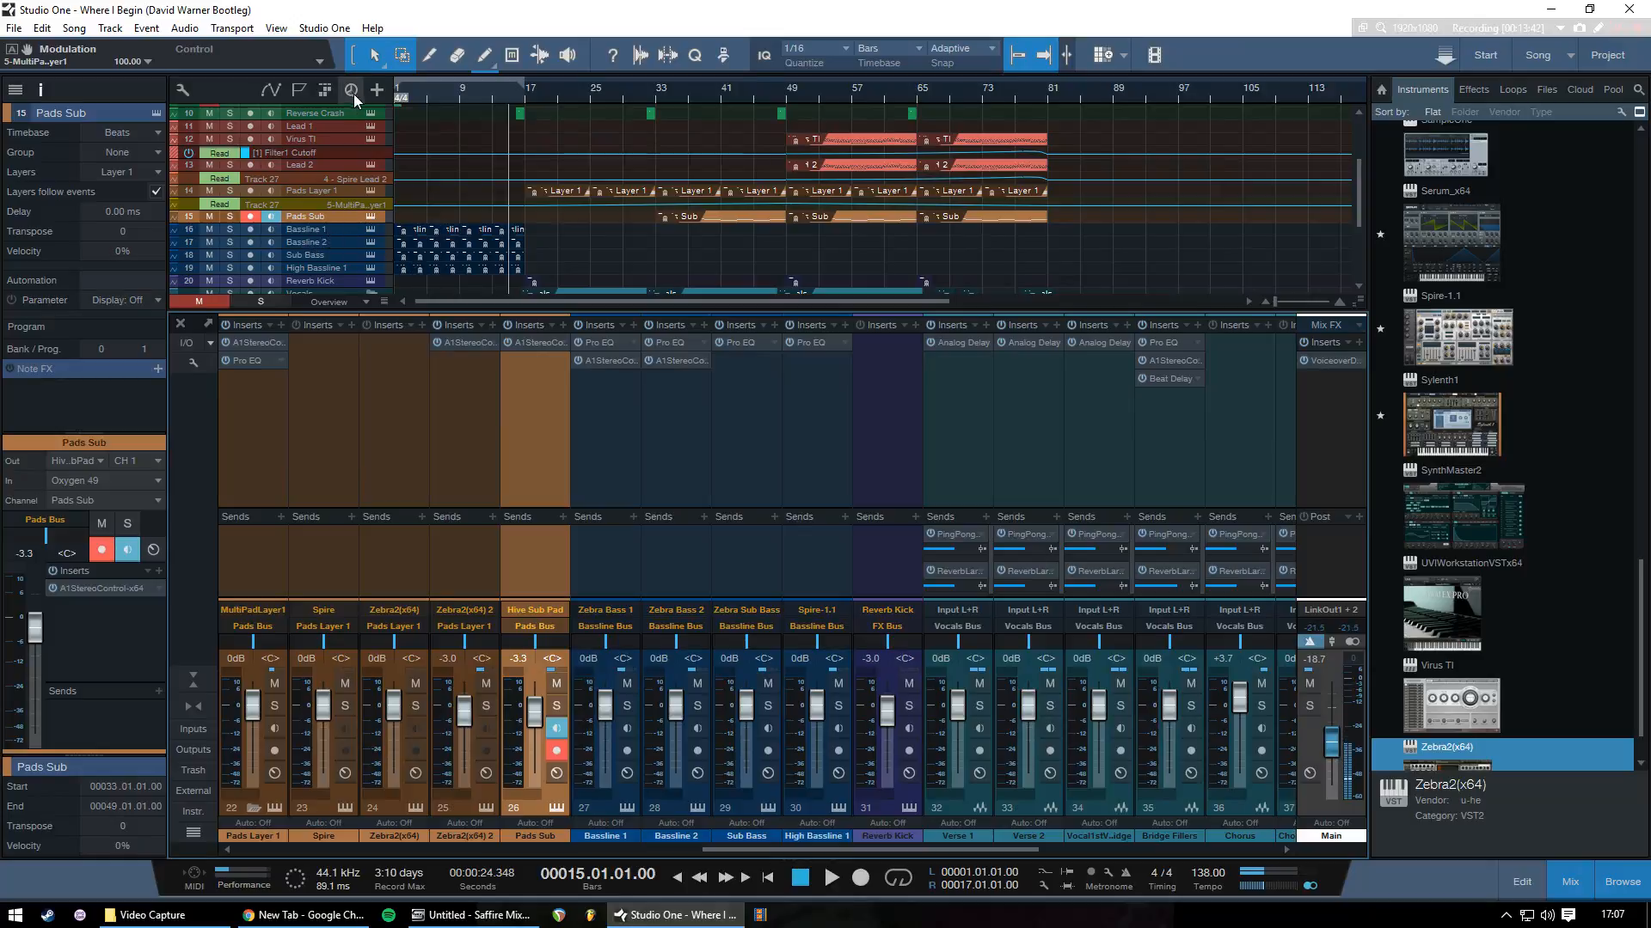
# Select the Lead 2 track, view its Spire instrument and close the editor
pyautogui.click(338, 169)
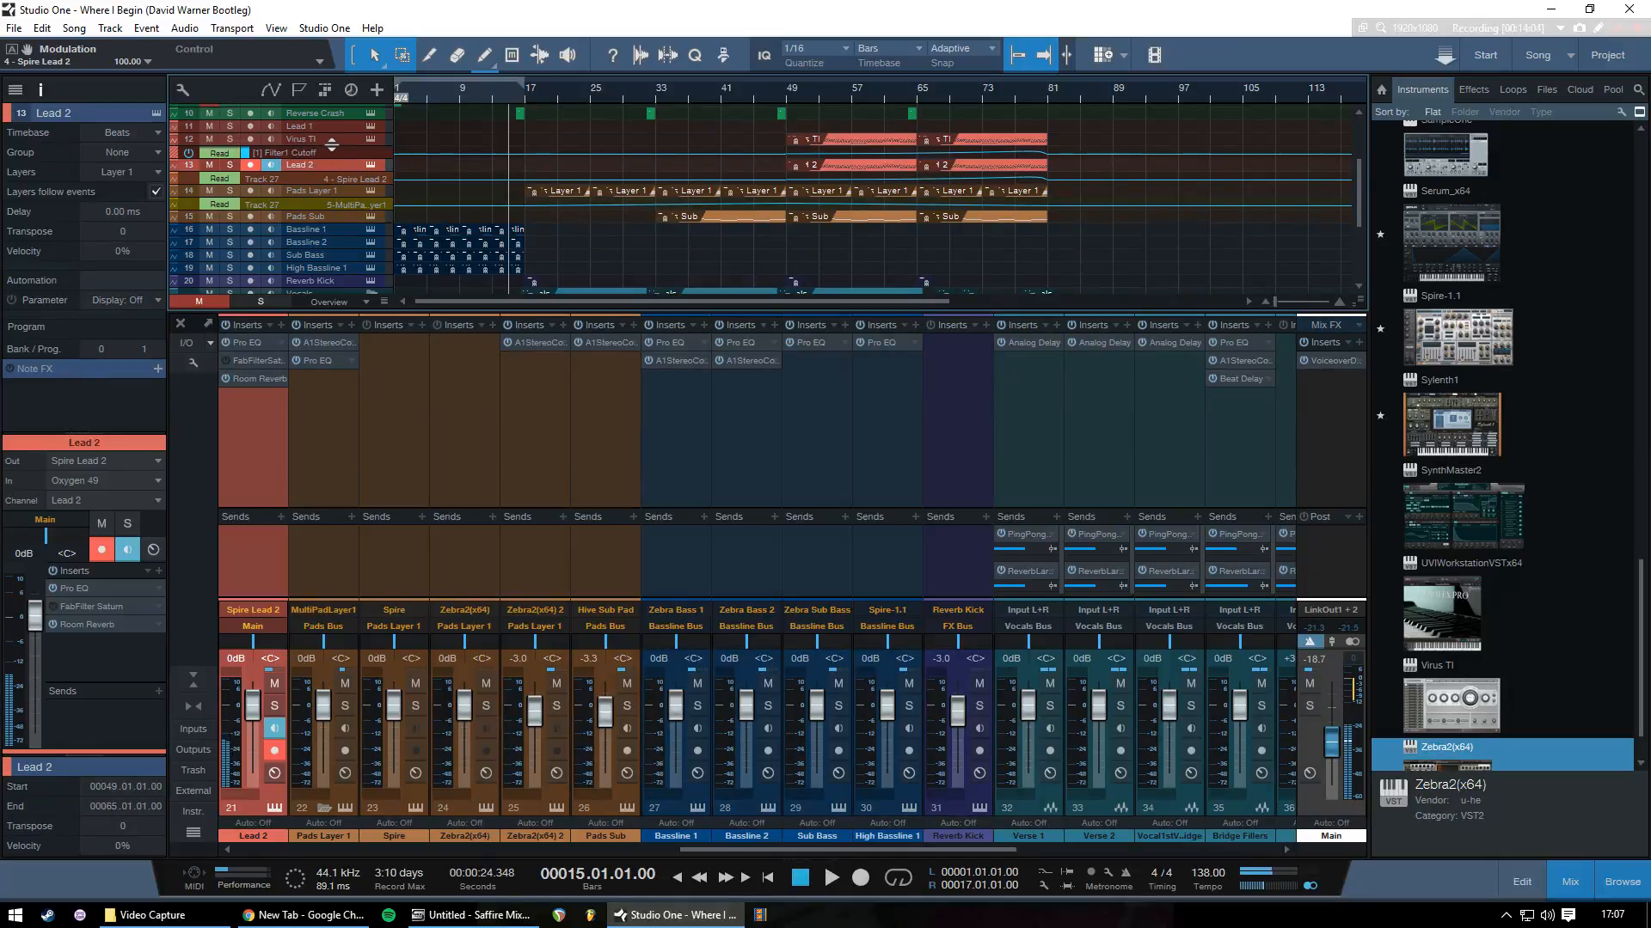
pyautogui.click(372, 165)
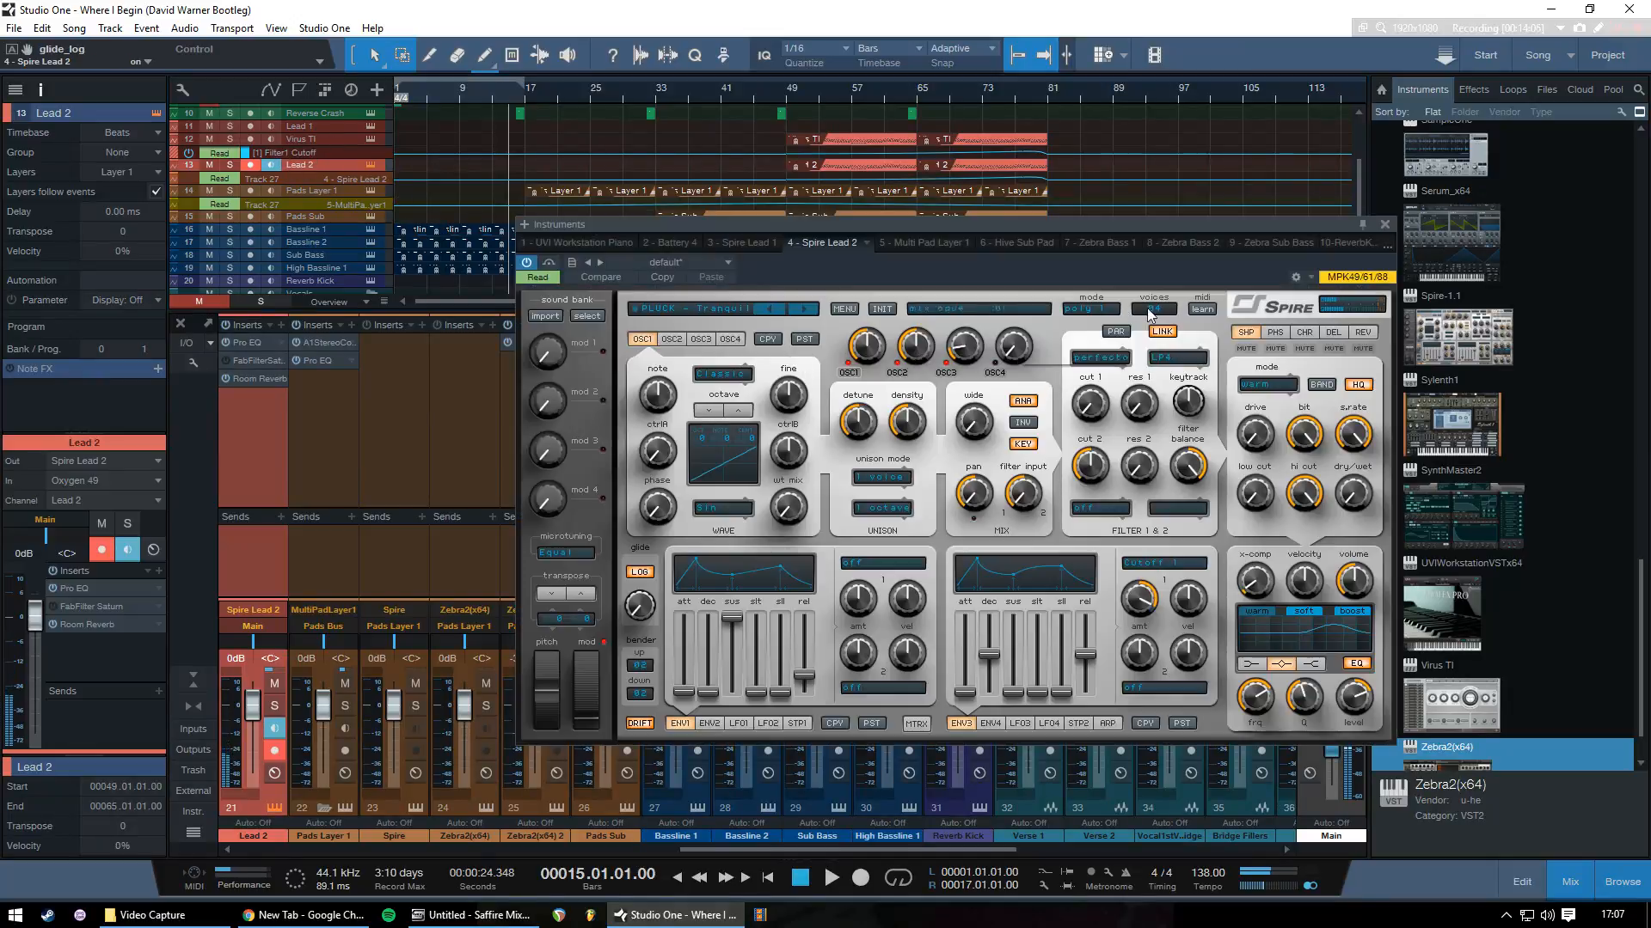
pyautogui.click(1384, 224)
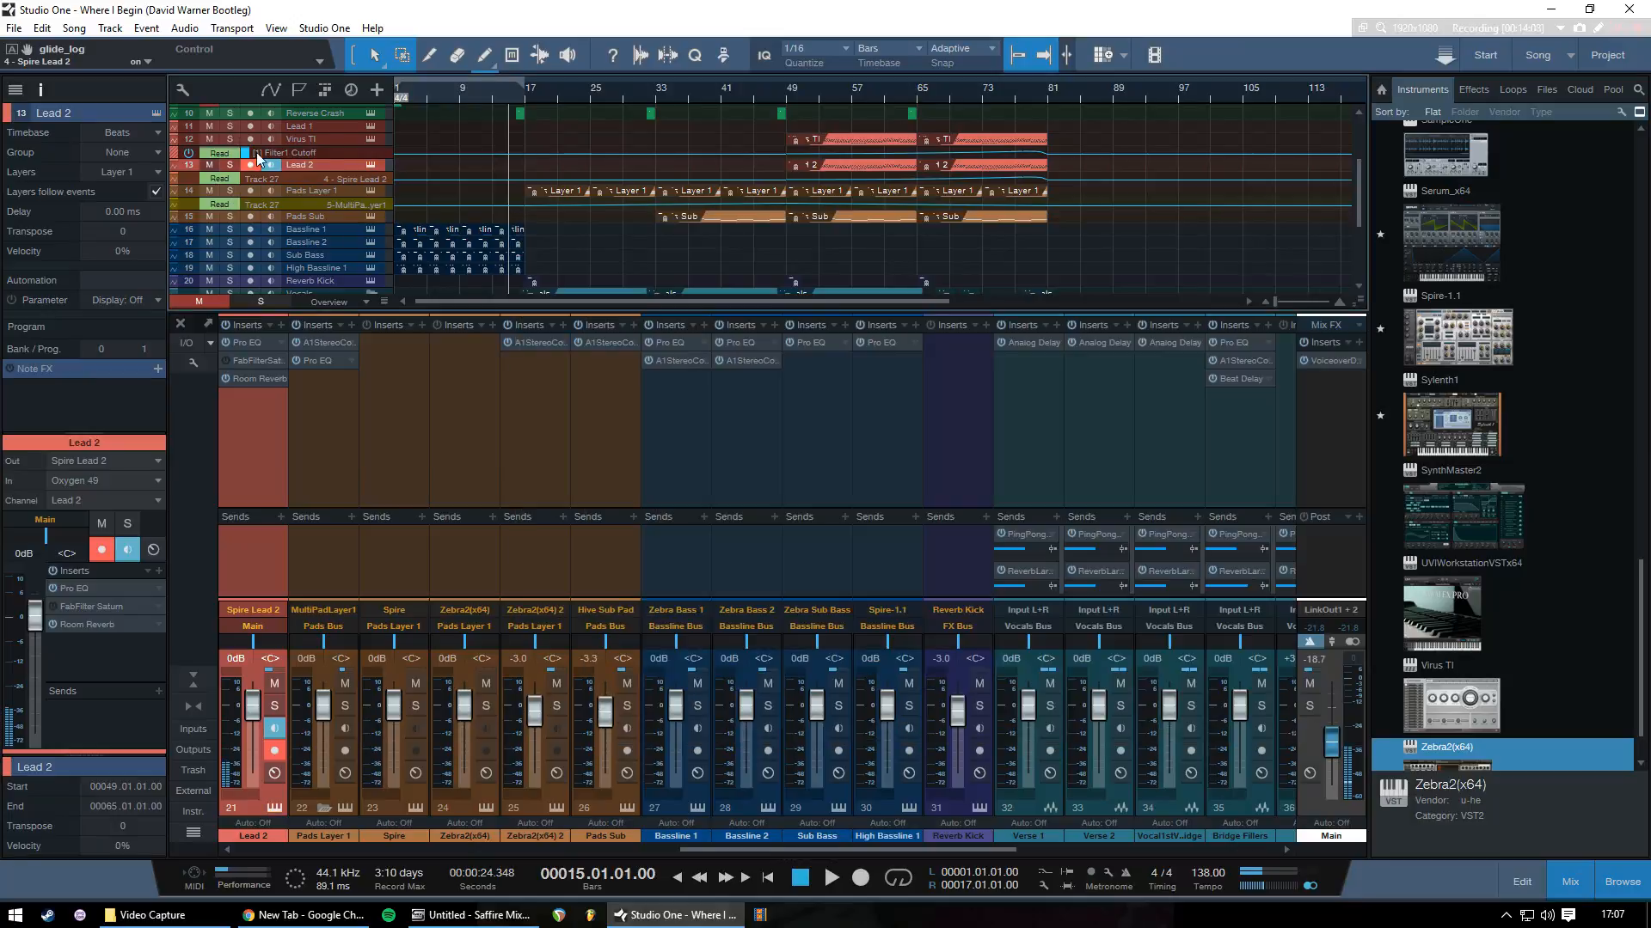
# Select the Virus TI track and play the song to listen to the arrangement
pyautogui.click(346, 142)
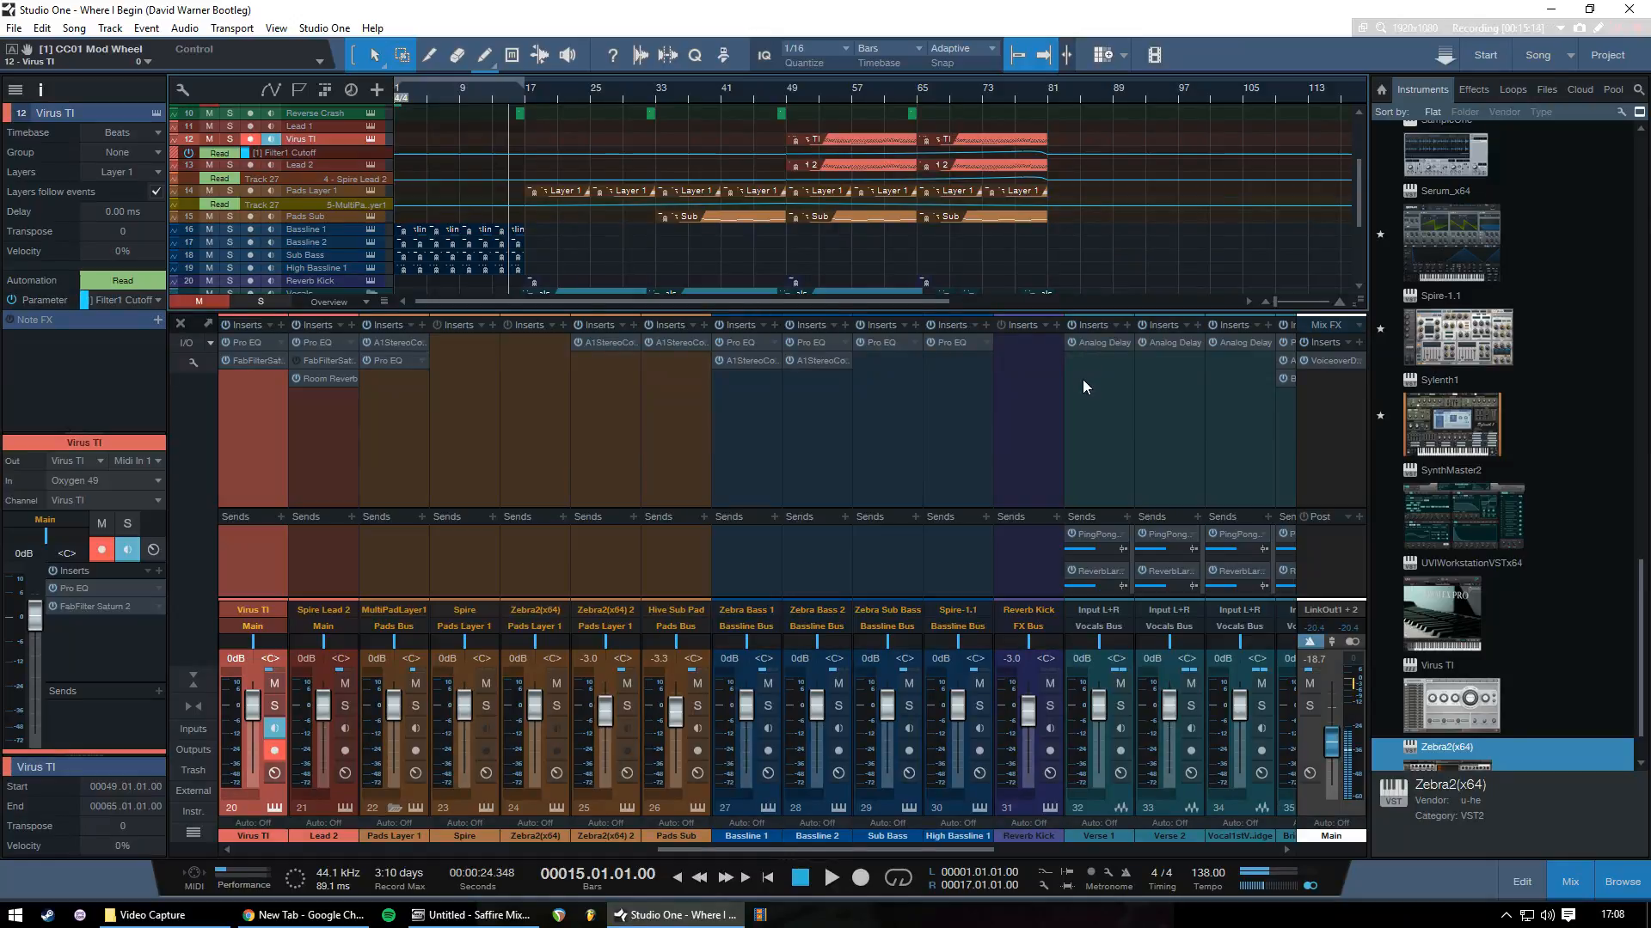
pyautogui.press('space')
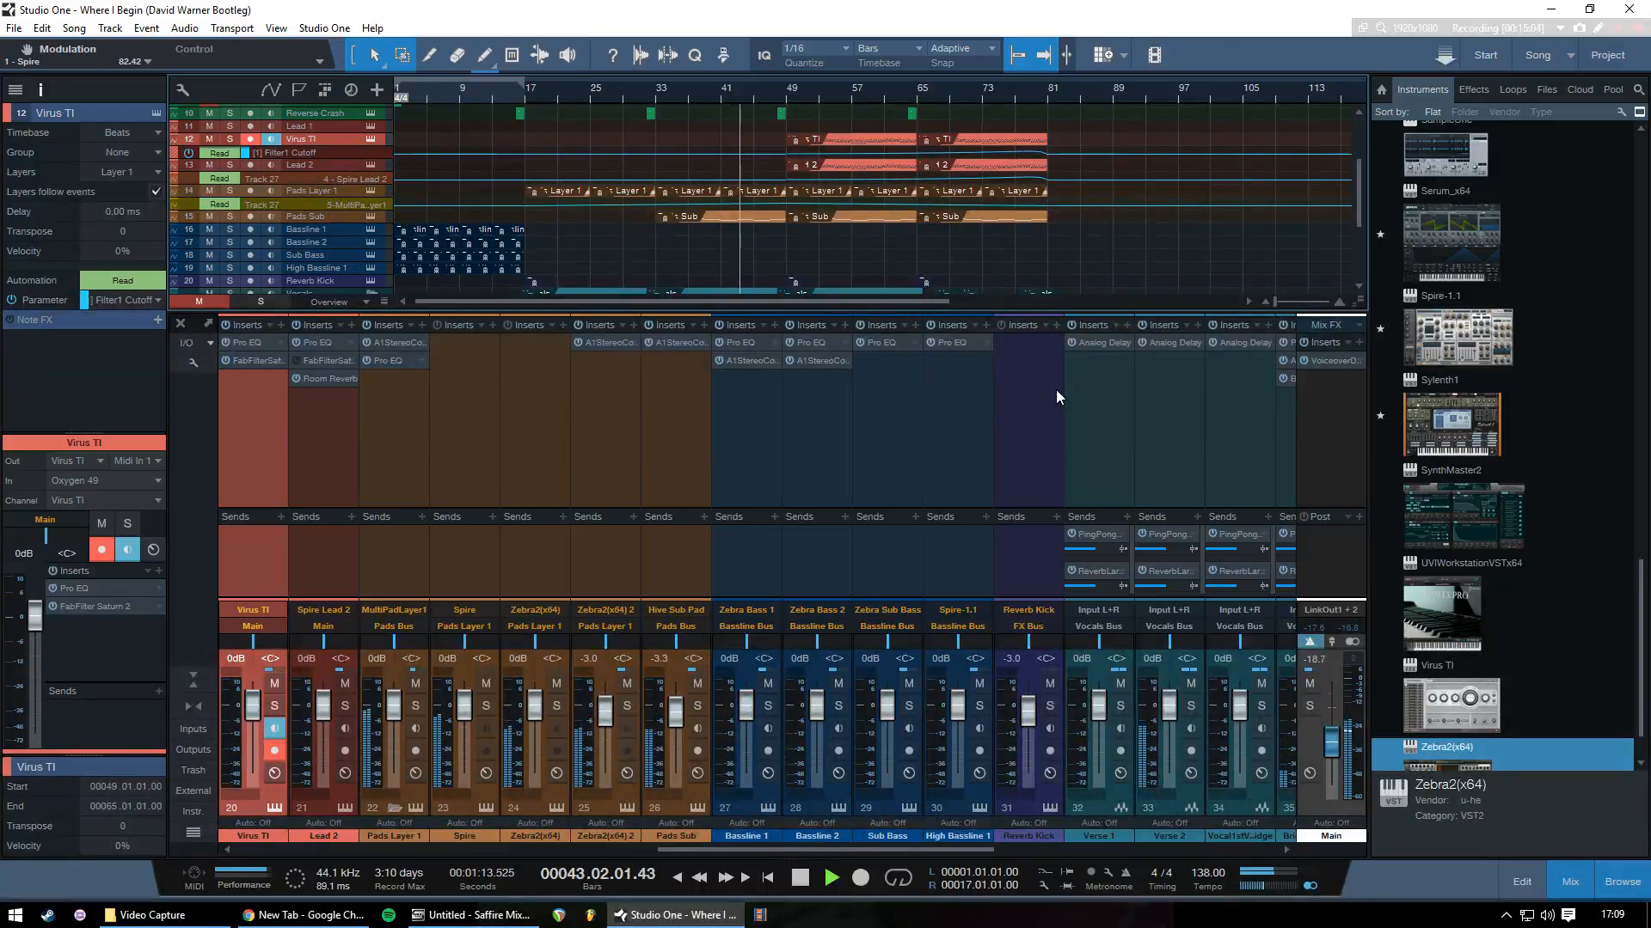
# Examine the CPU load of the individual devices in the Performance Monitor, close it and stop the playback
pyautogui.click(256, 881)
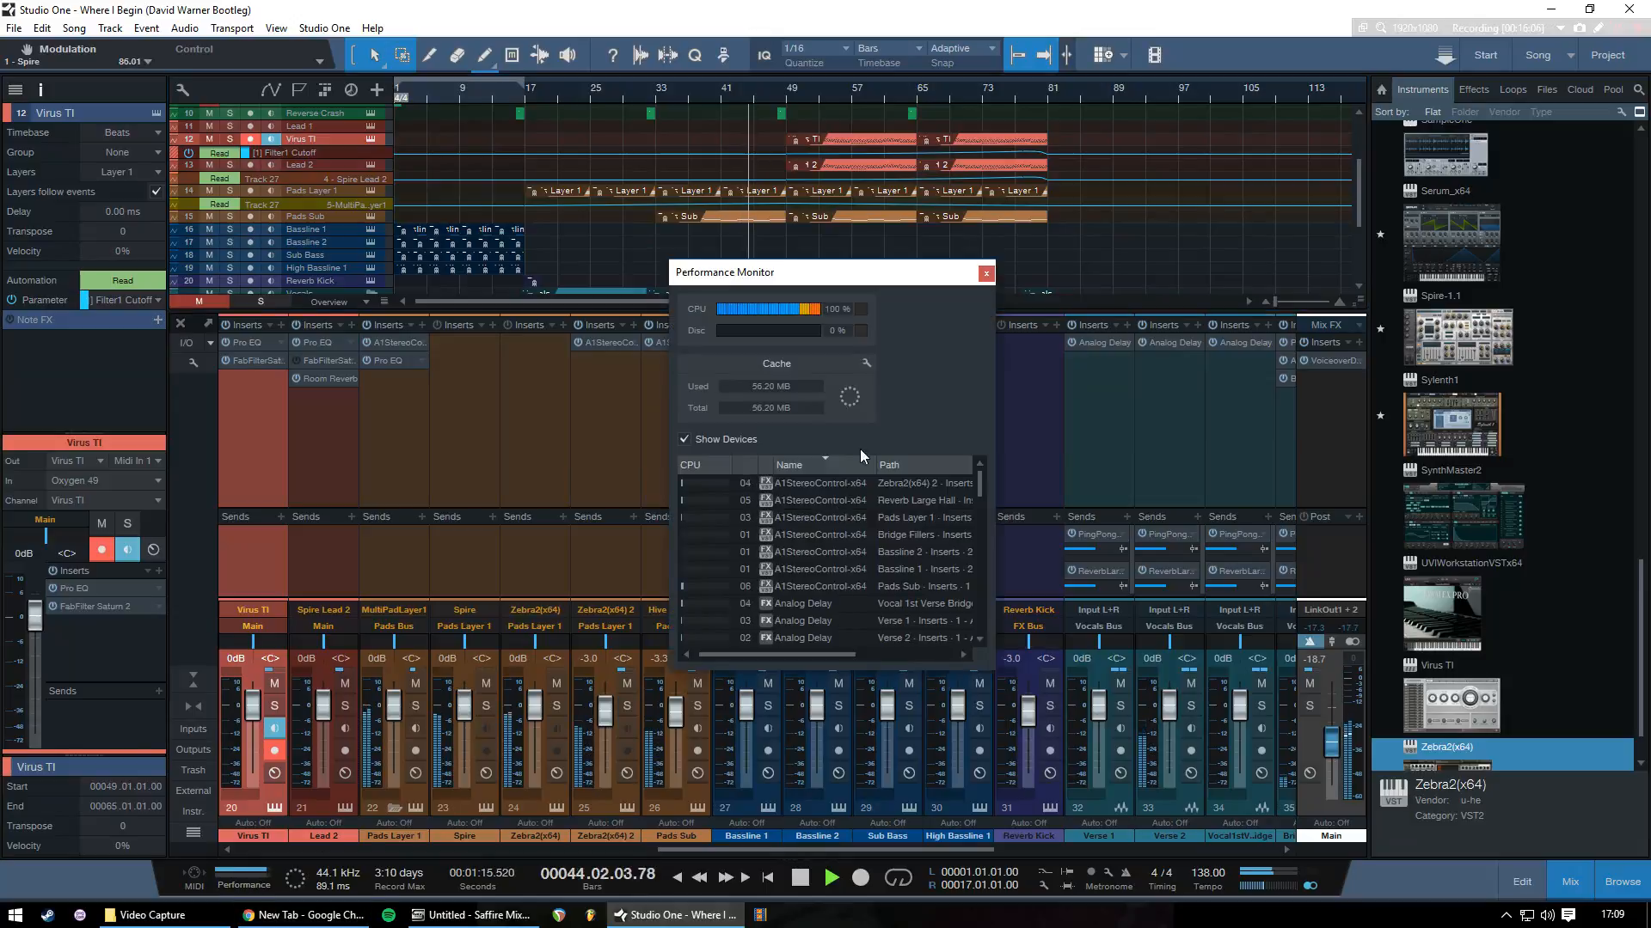
pyautogui.scroll(-5, 825, 515)
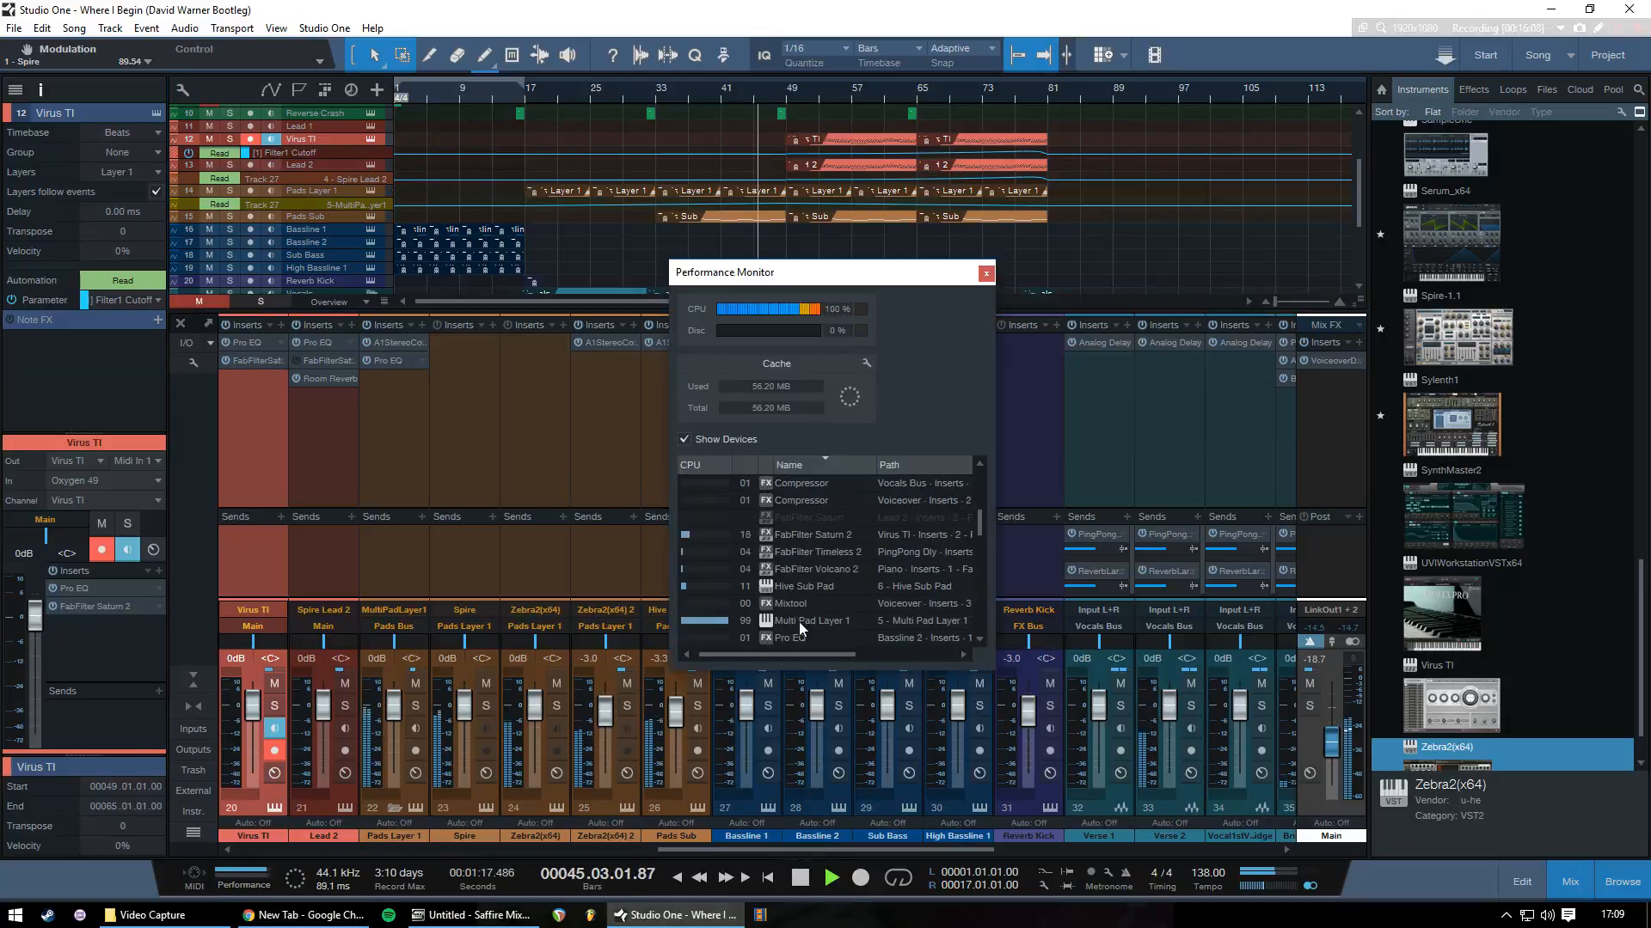
pyautogui.scroll(-4, 807, 617)
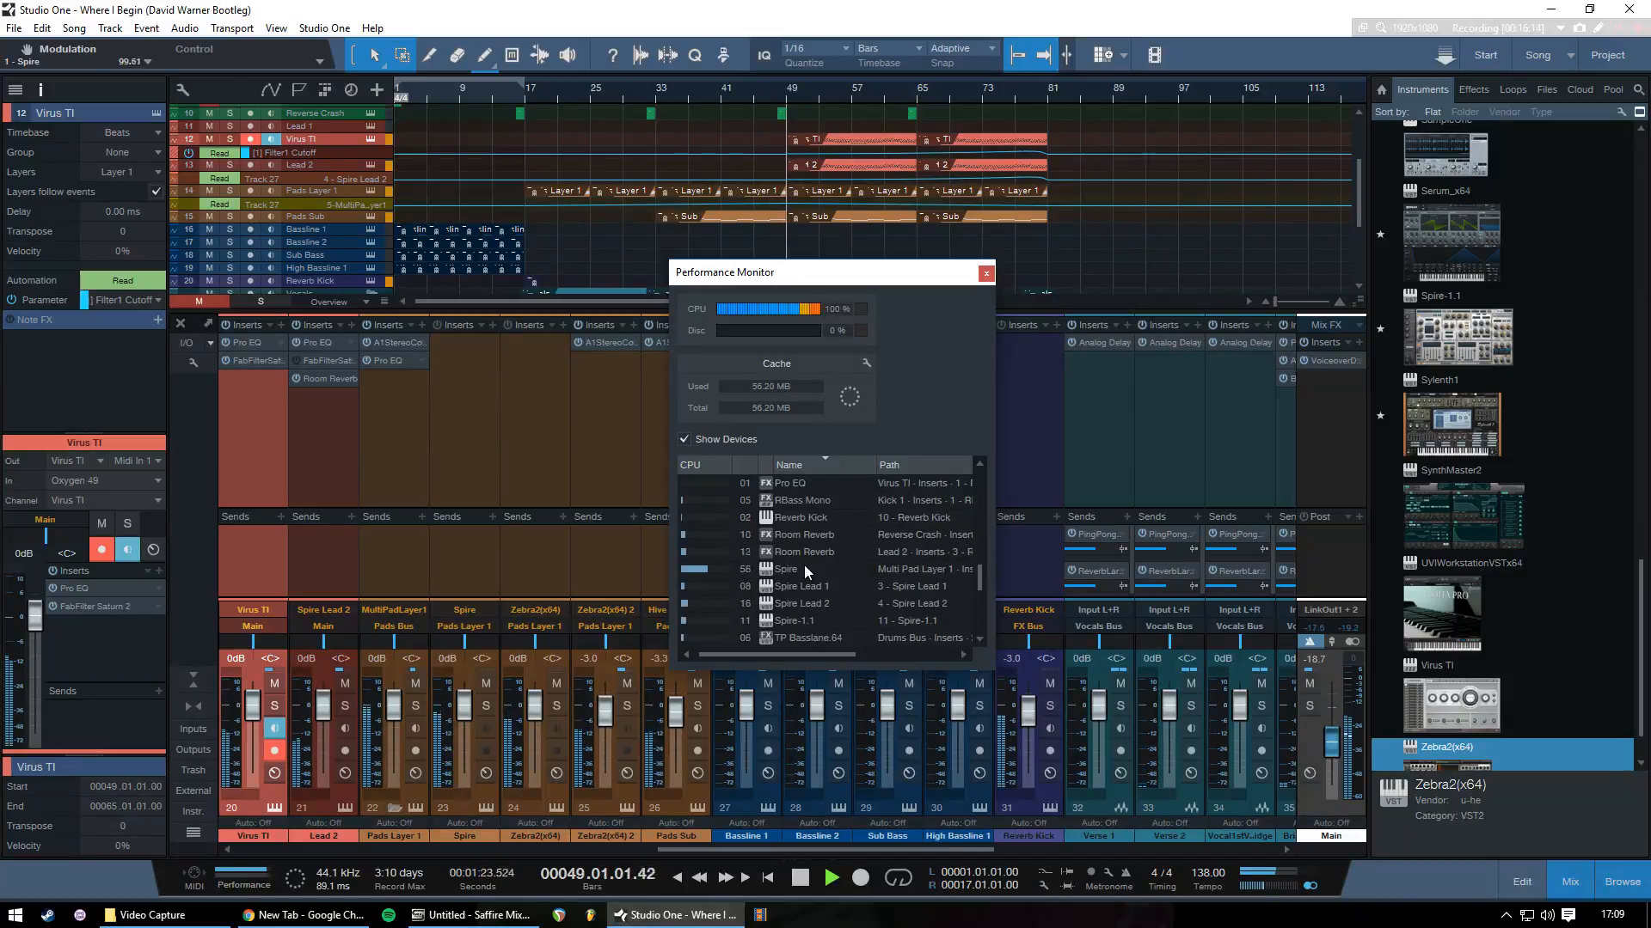
pyautogui.click(986, 274)
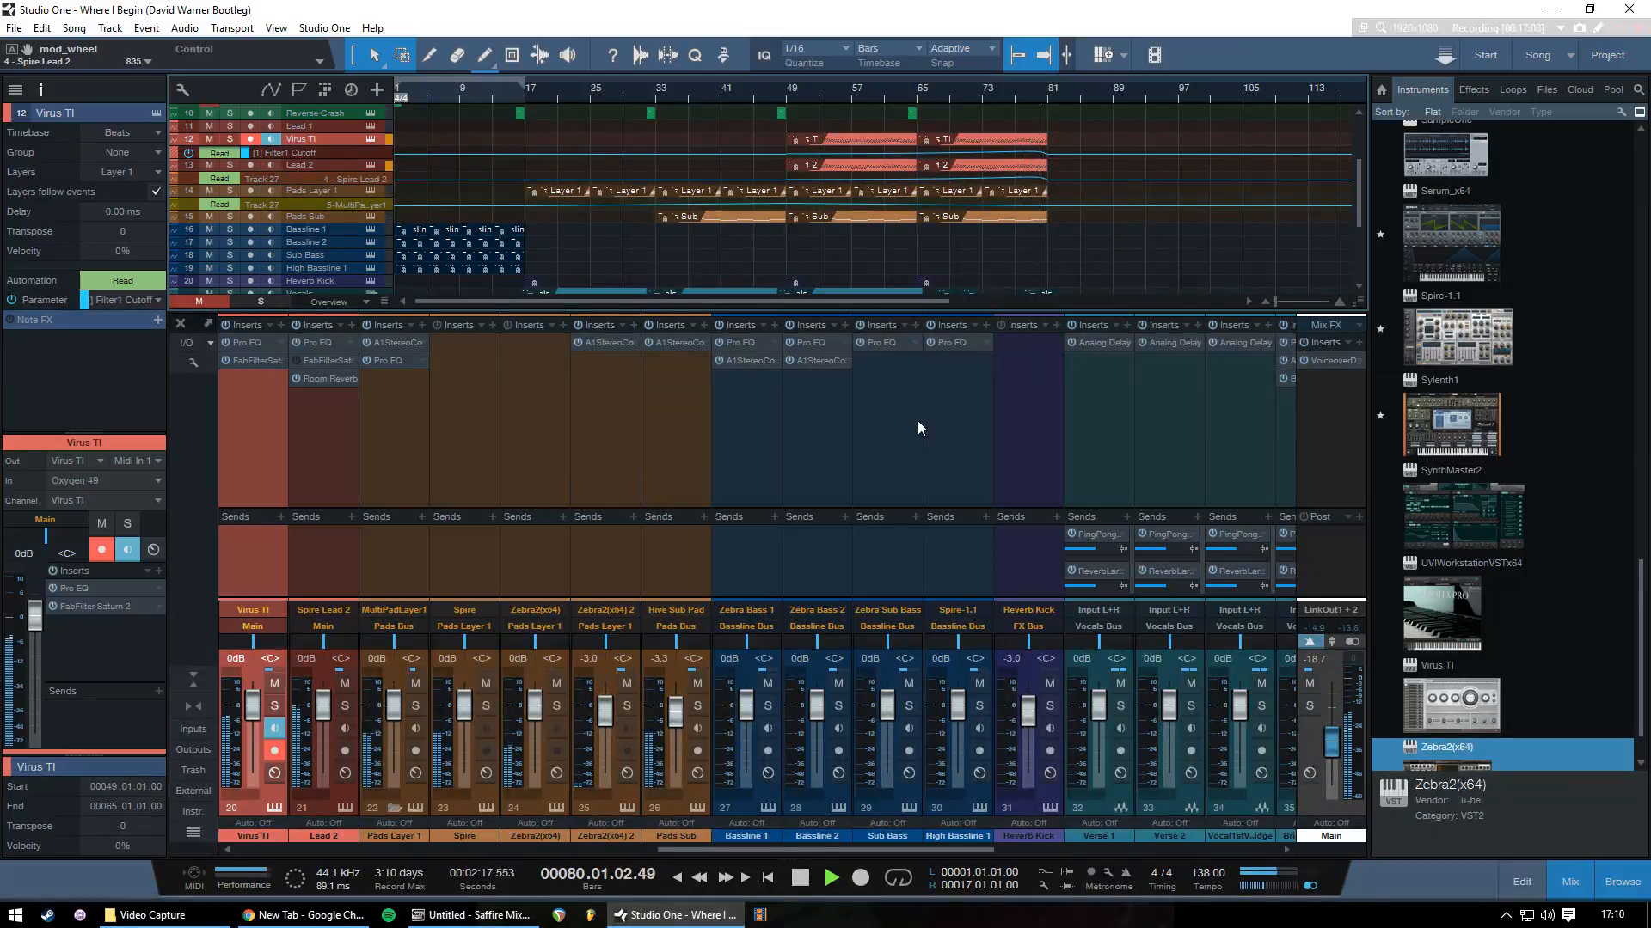
pyautogui.click(802, 878)
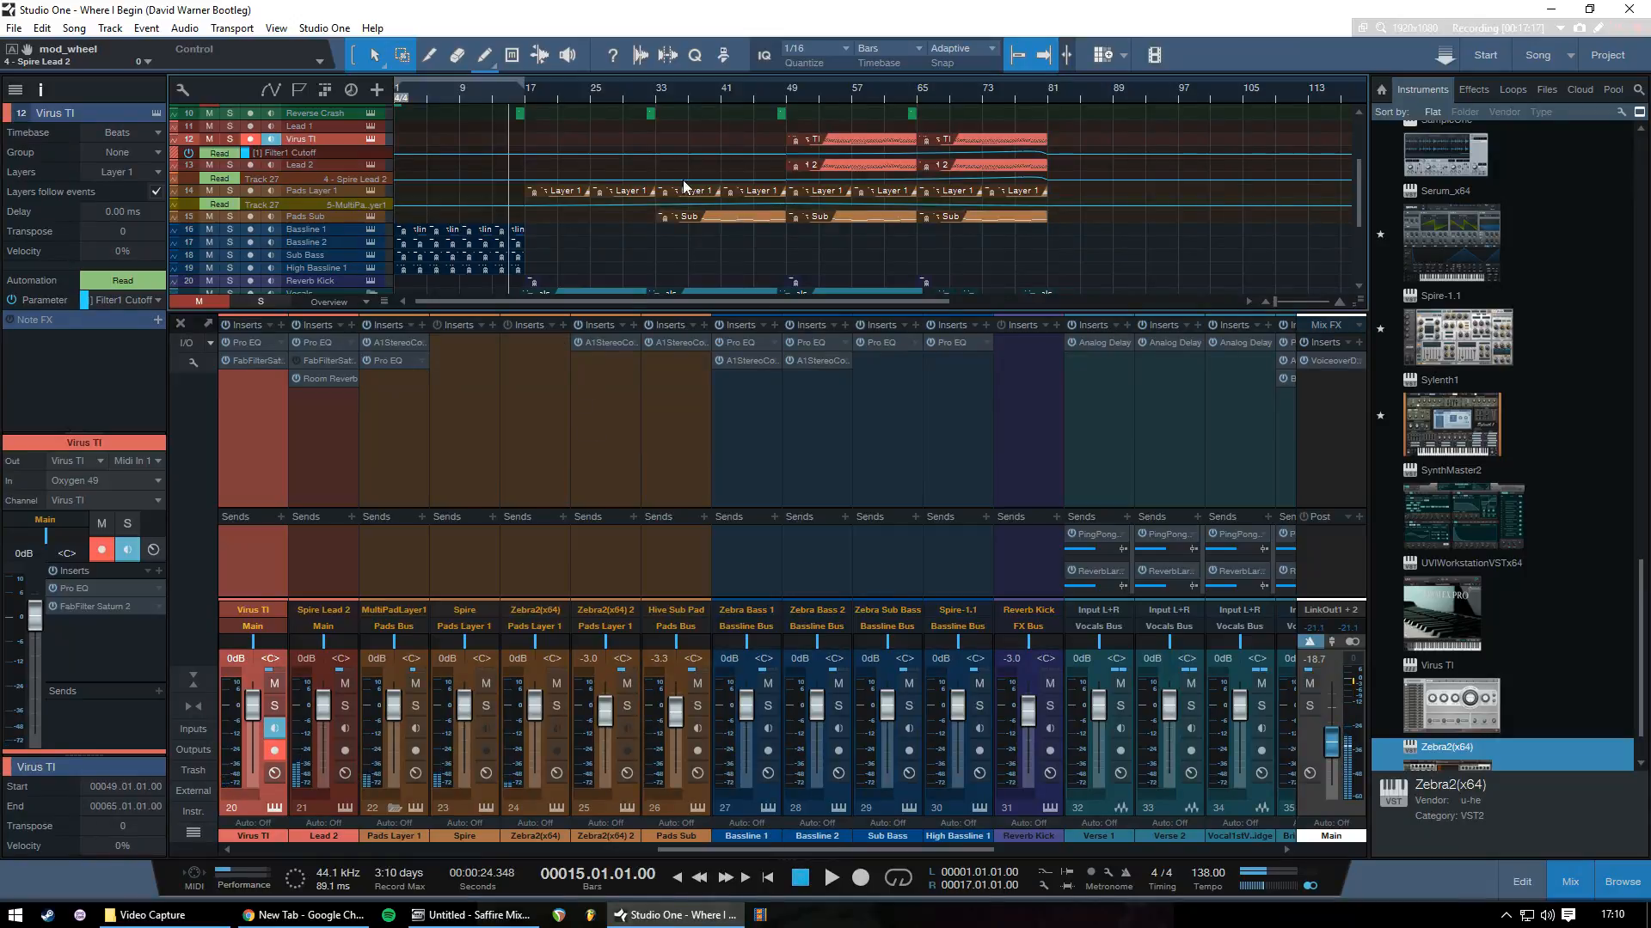
# Select the Piano track and look over the arrangement's drum, lead, pad, bass and vocal tracks
pyautogui.scroll(3, 679, 204)
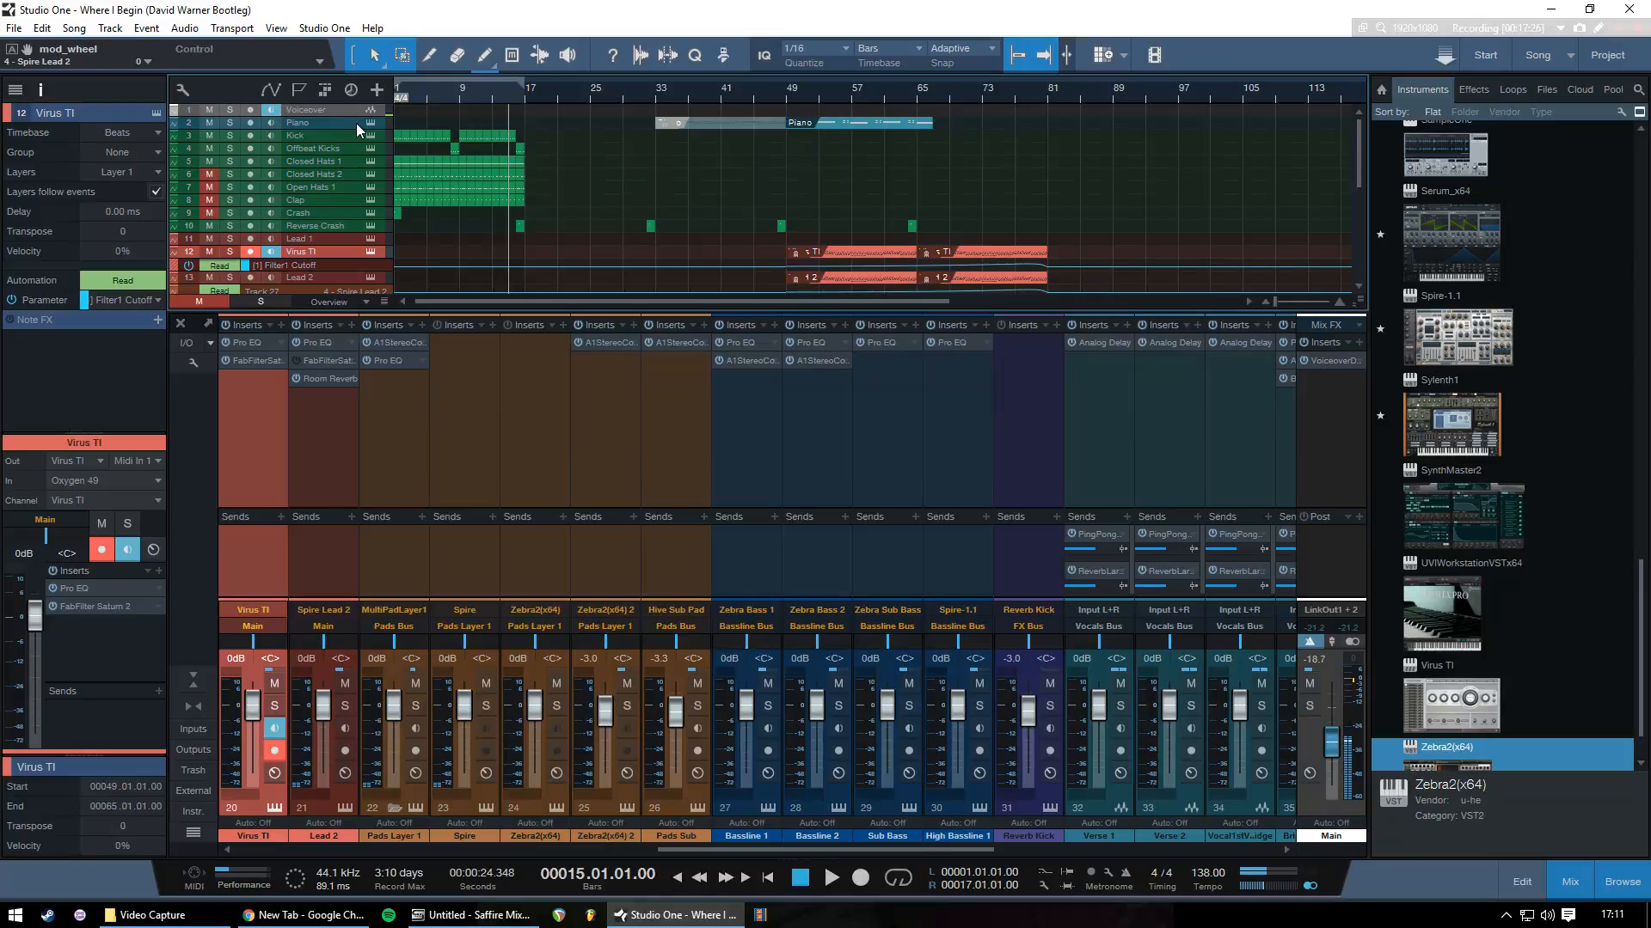
pyautogui.scroll(-5, 517, 215)
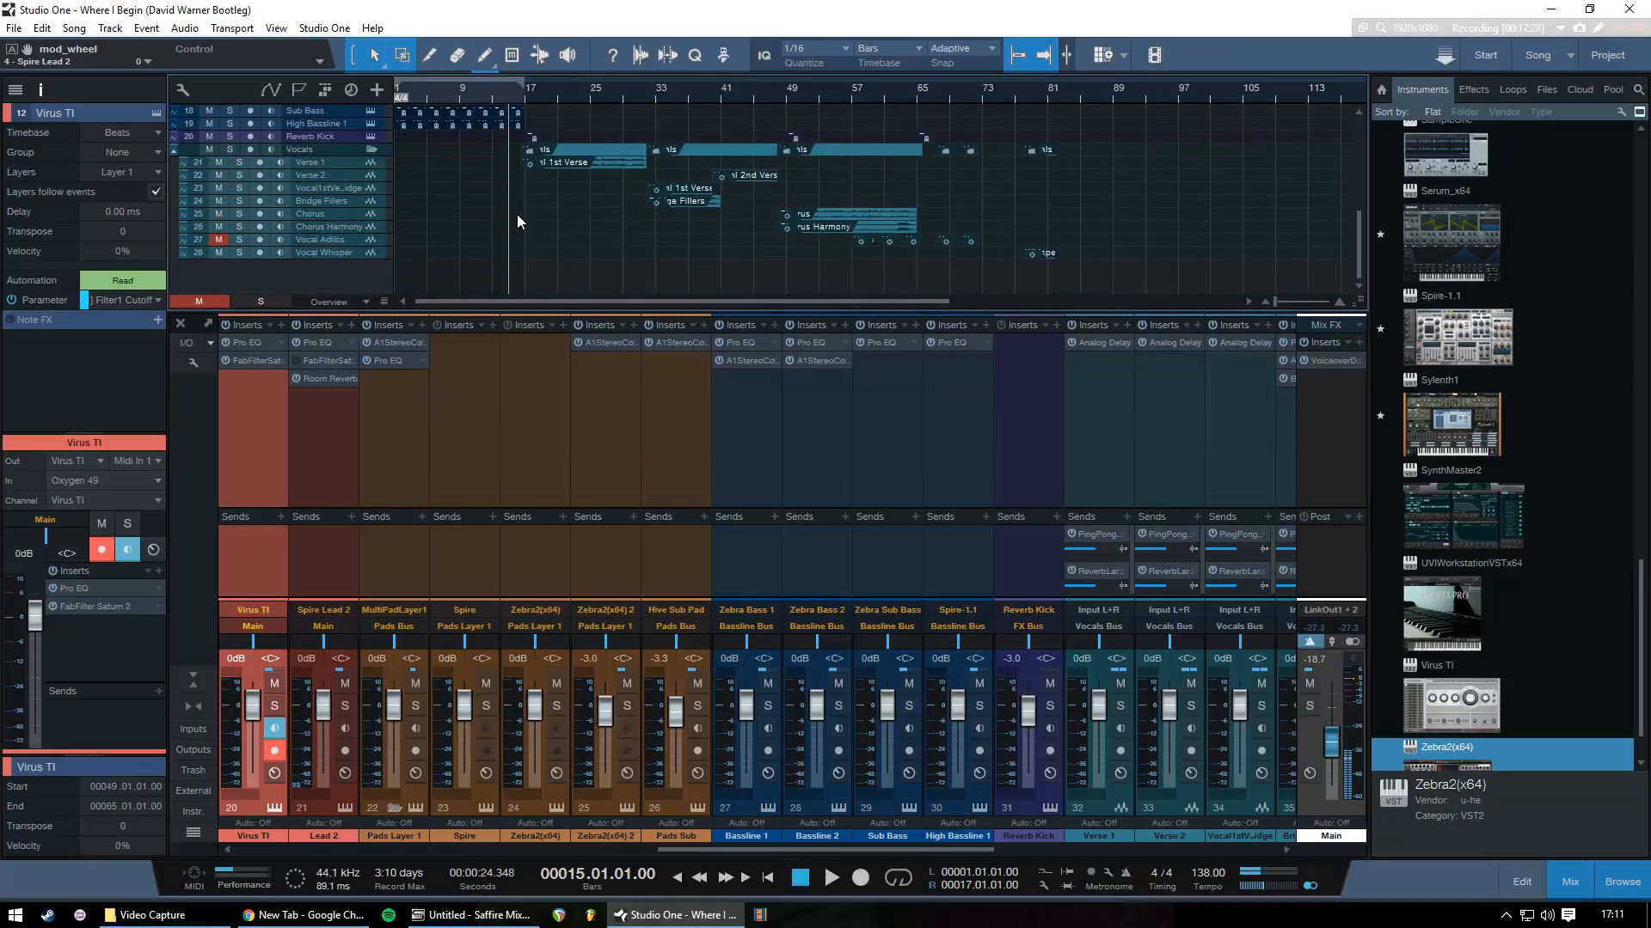
pyautogui.scroll(3, 518, 222)
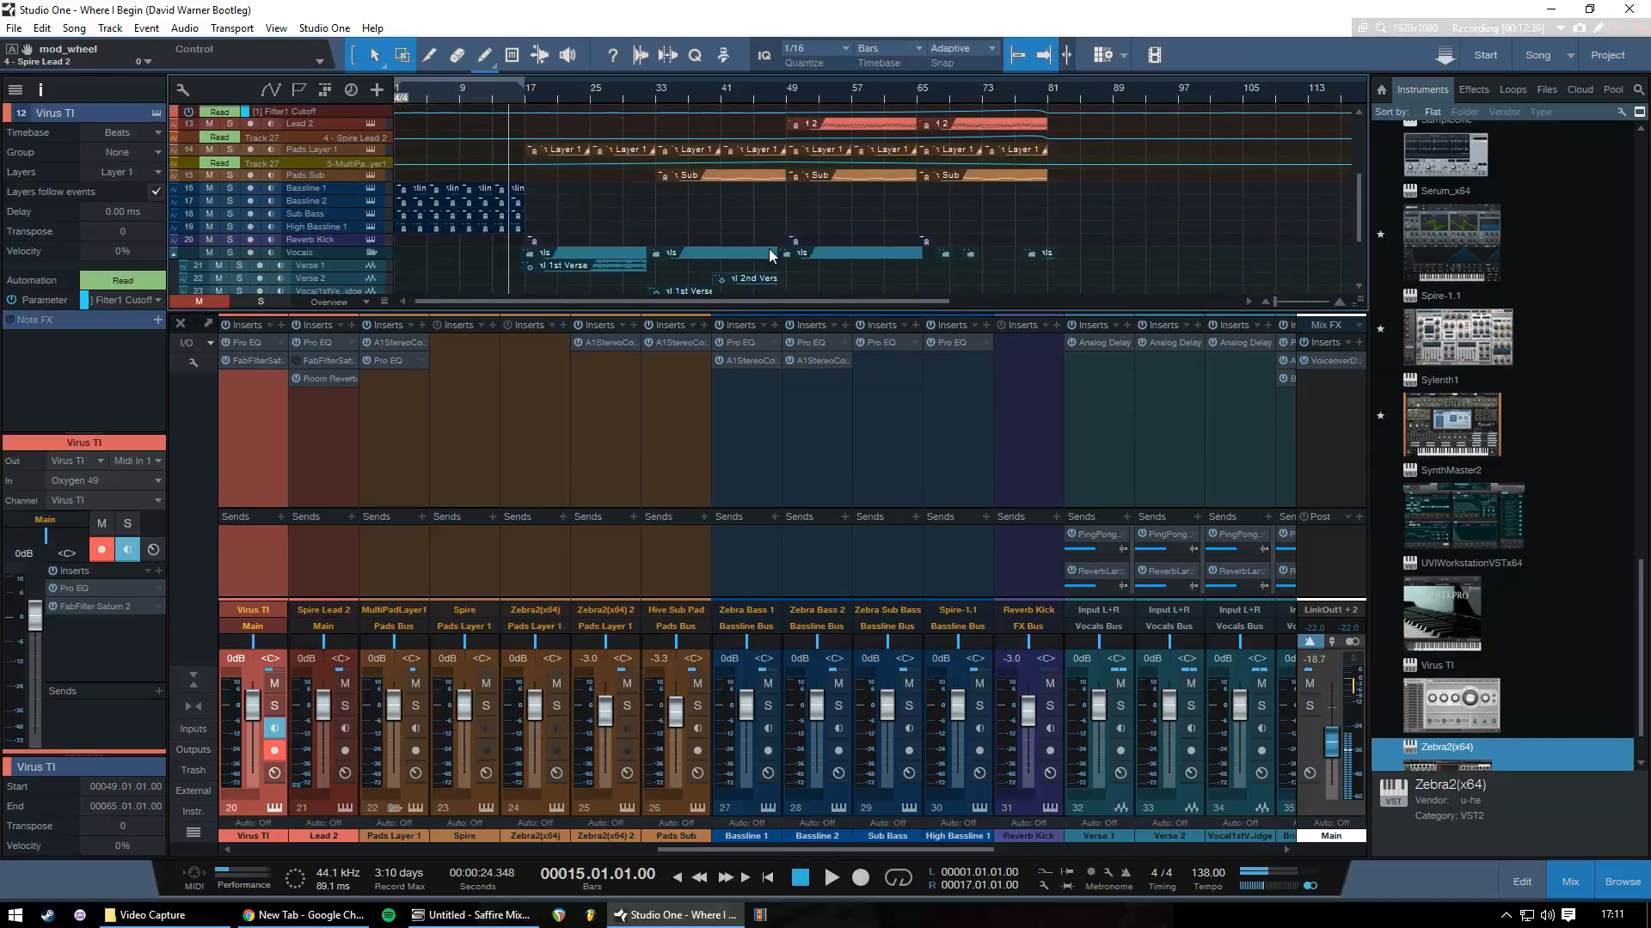
pyautogui.scroll(3, 745, 229)
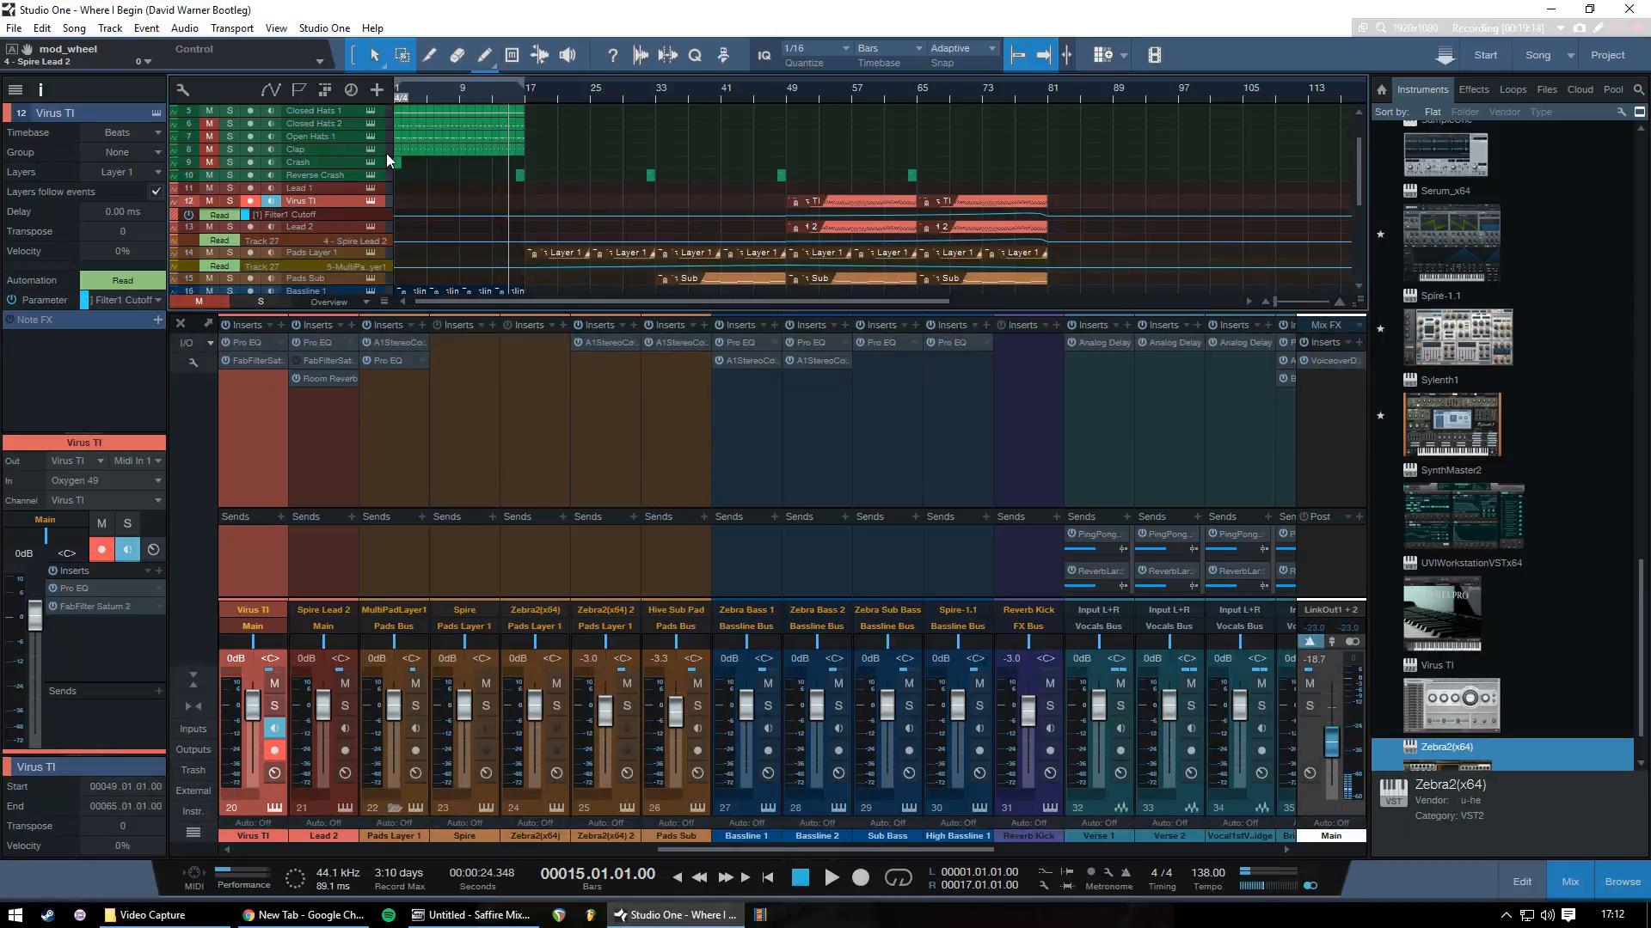
pyautogui.scroll(3, 331, 232)
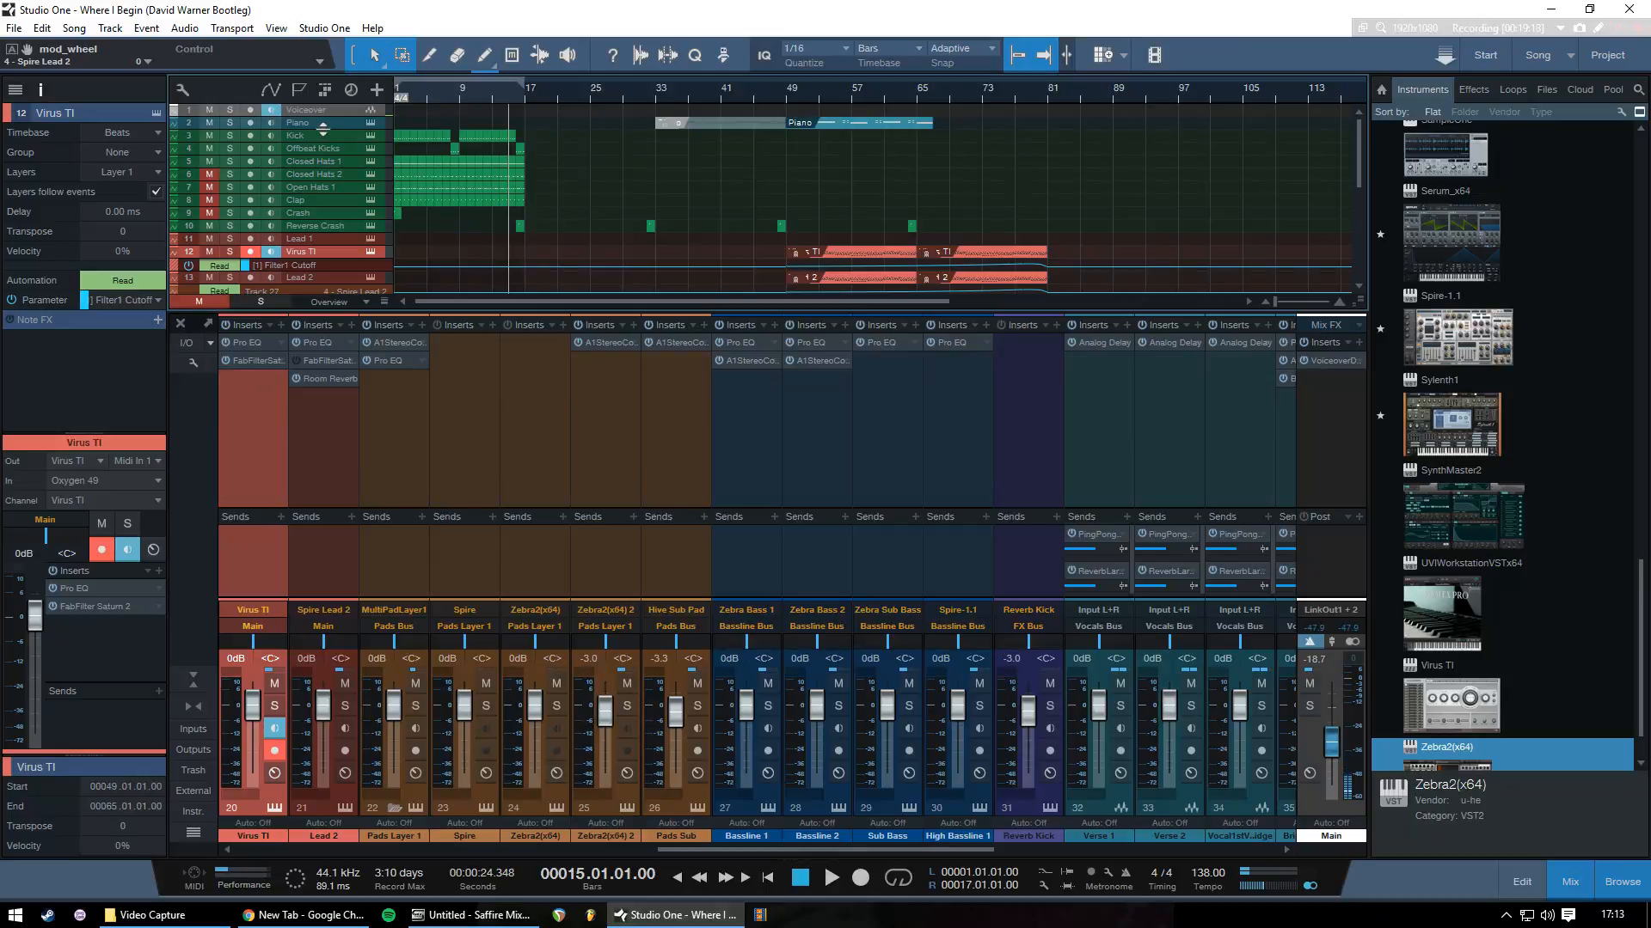
pyautogui.click(321, 123)
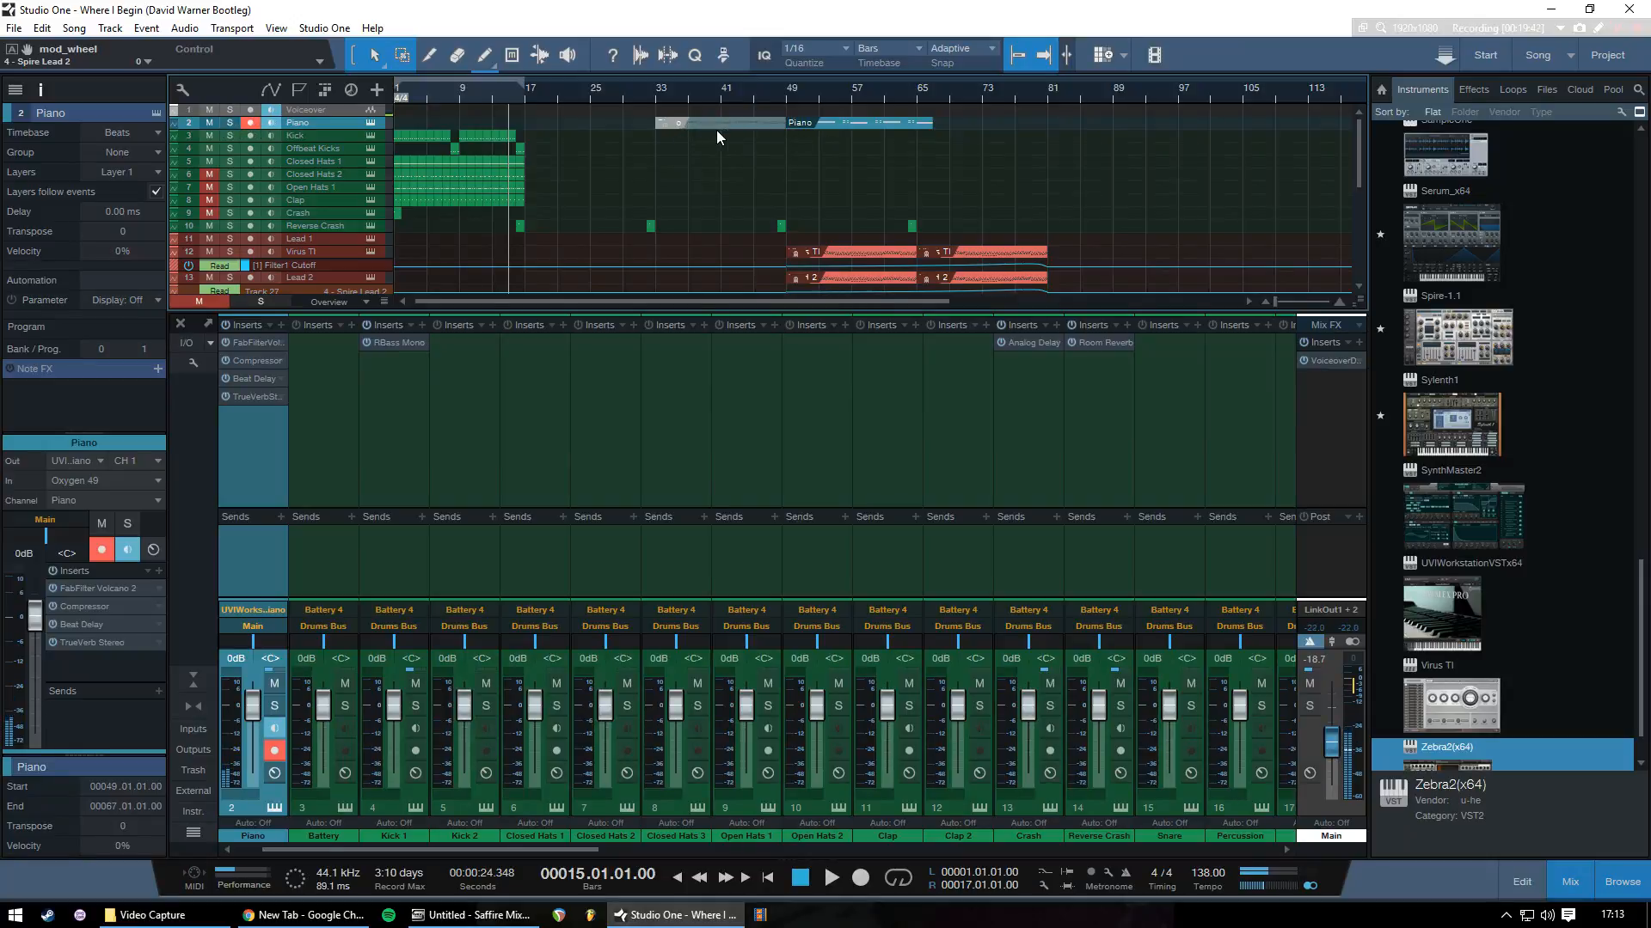
pyautogui.scroll(-4, 717, 133)
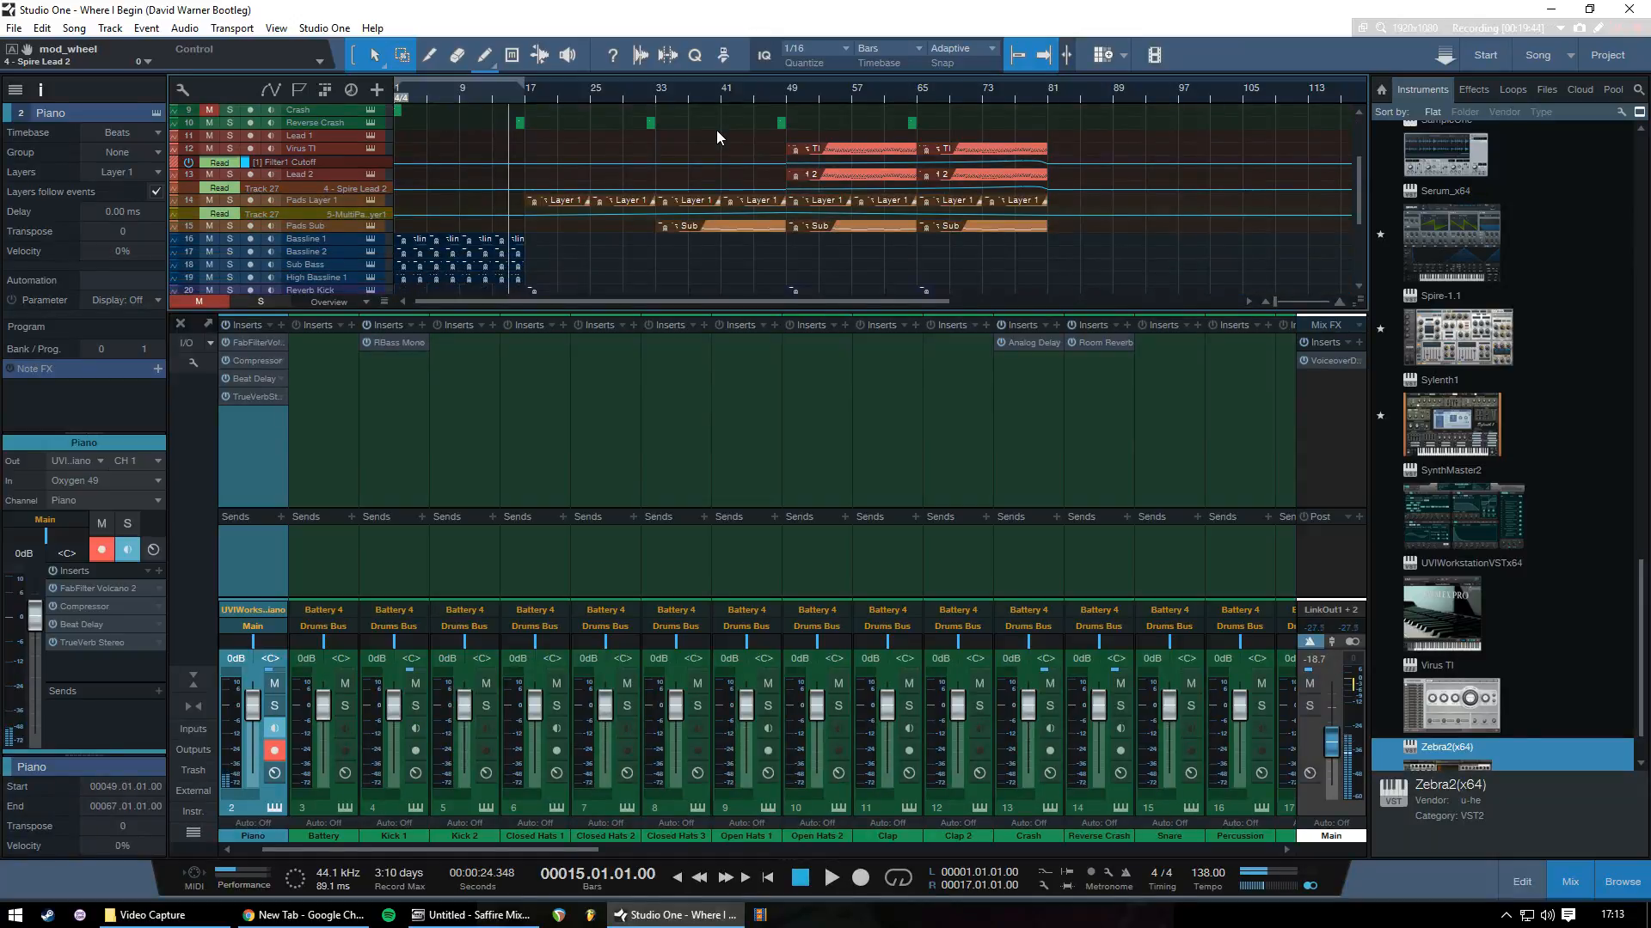
pyautogui.scroll(-4, 717, 133)
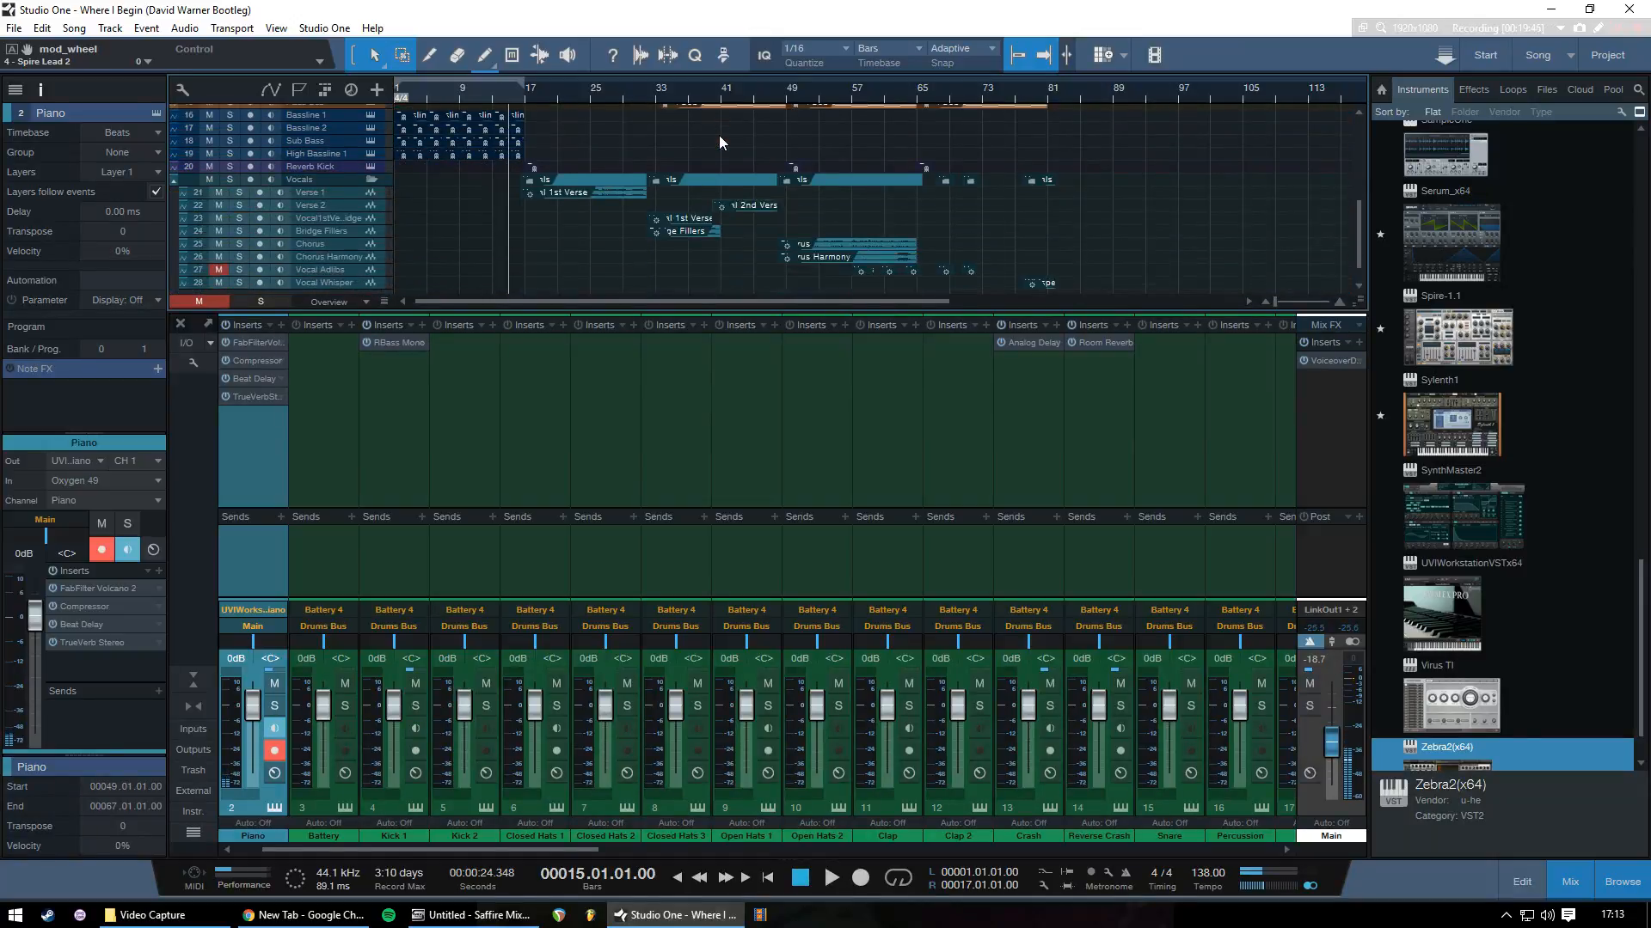
pyautogui.scroll(4, 720, 137)
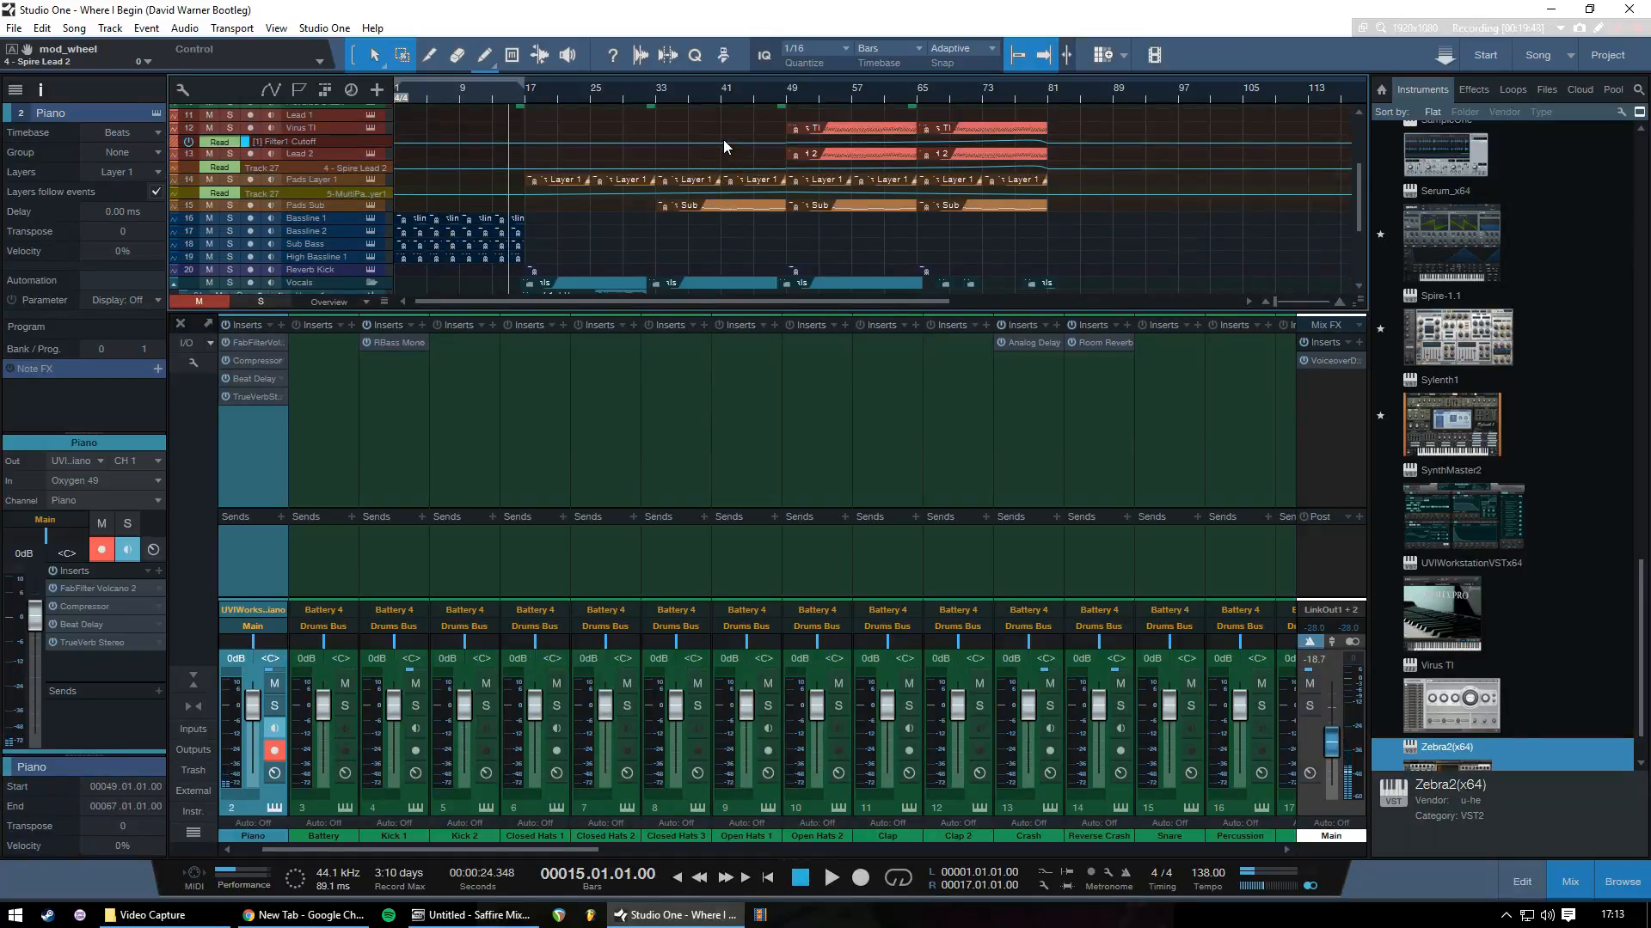
pyautogui.scroll(5, 323, 177)
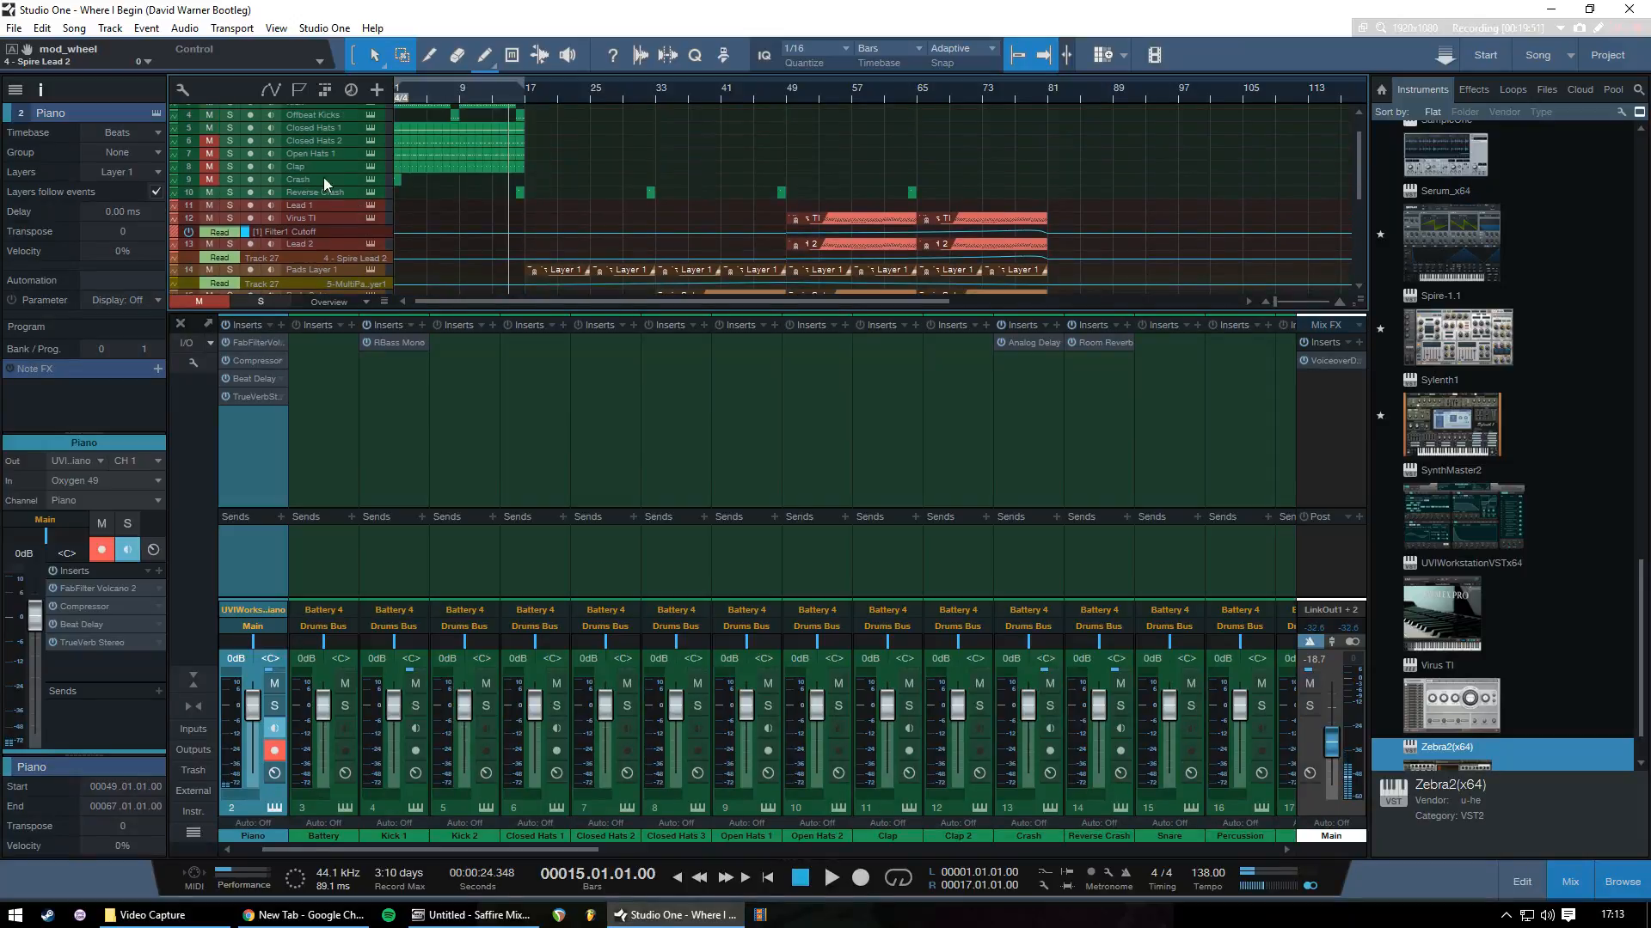
pyautogui.scroll(1, 292, 154)
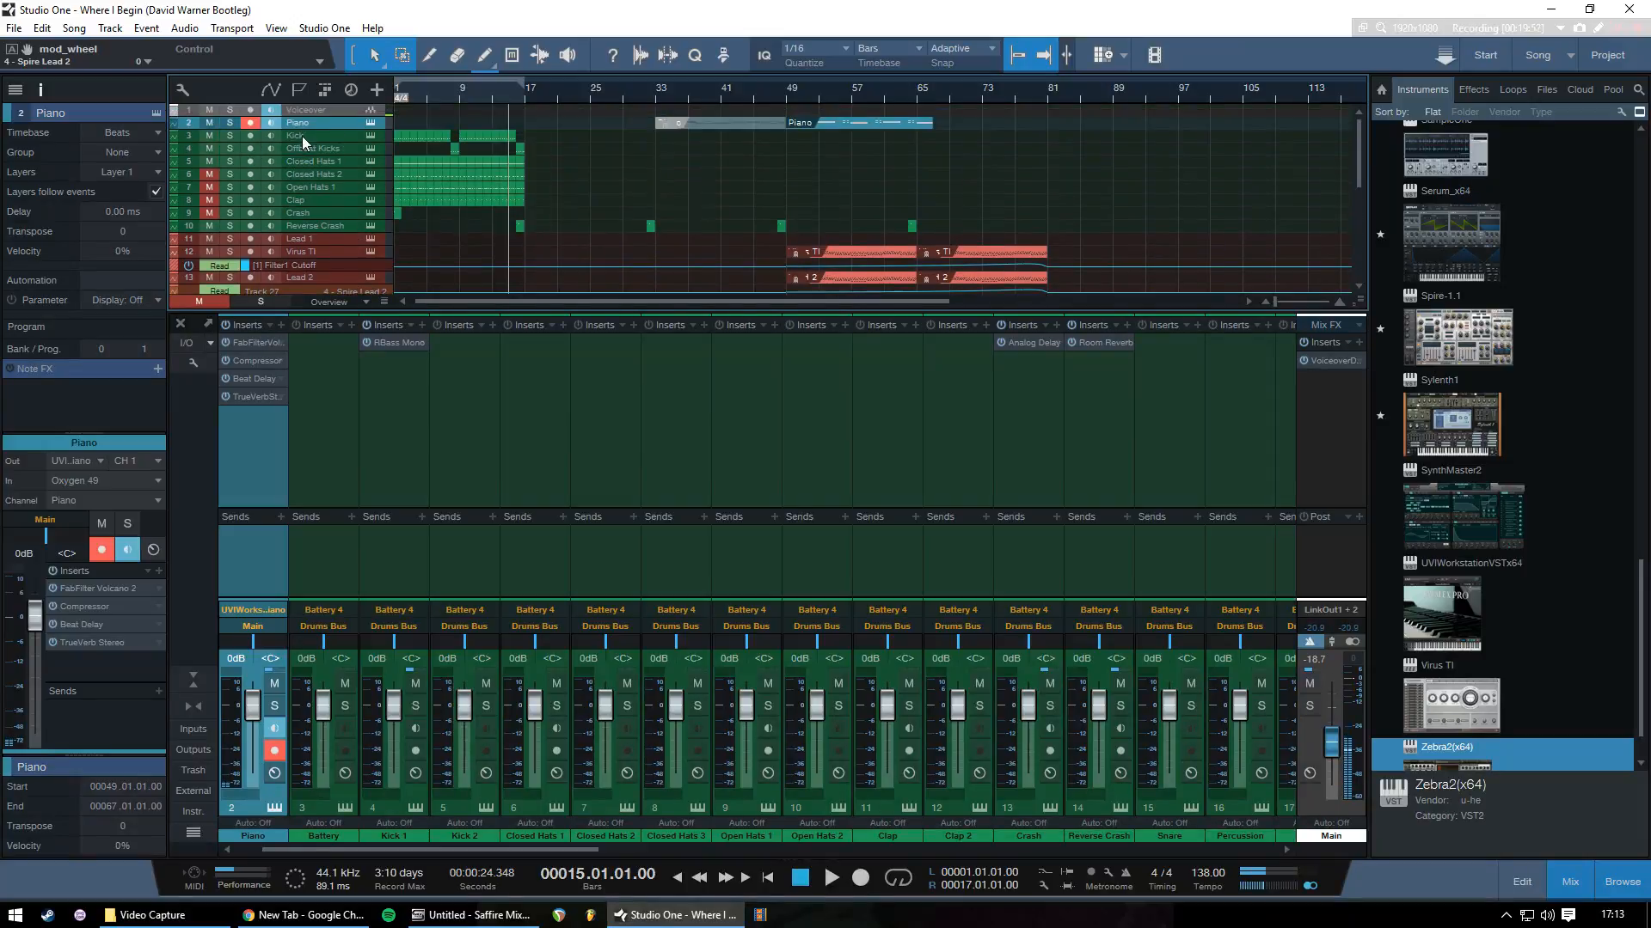
# Return the playback position to the start of the song and open the Battery 4 drum instrument
pyautogui.click(395, 90)
pyautogui.click(346, 809)
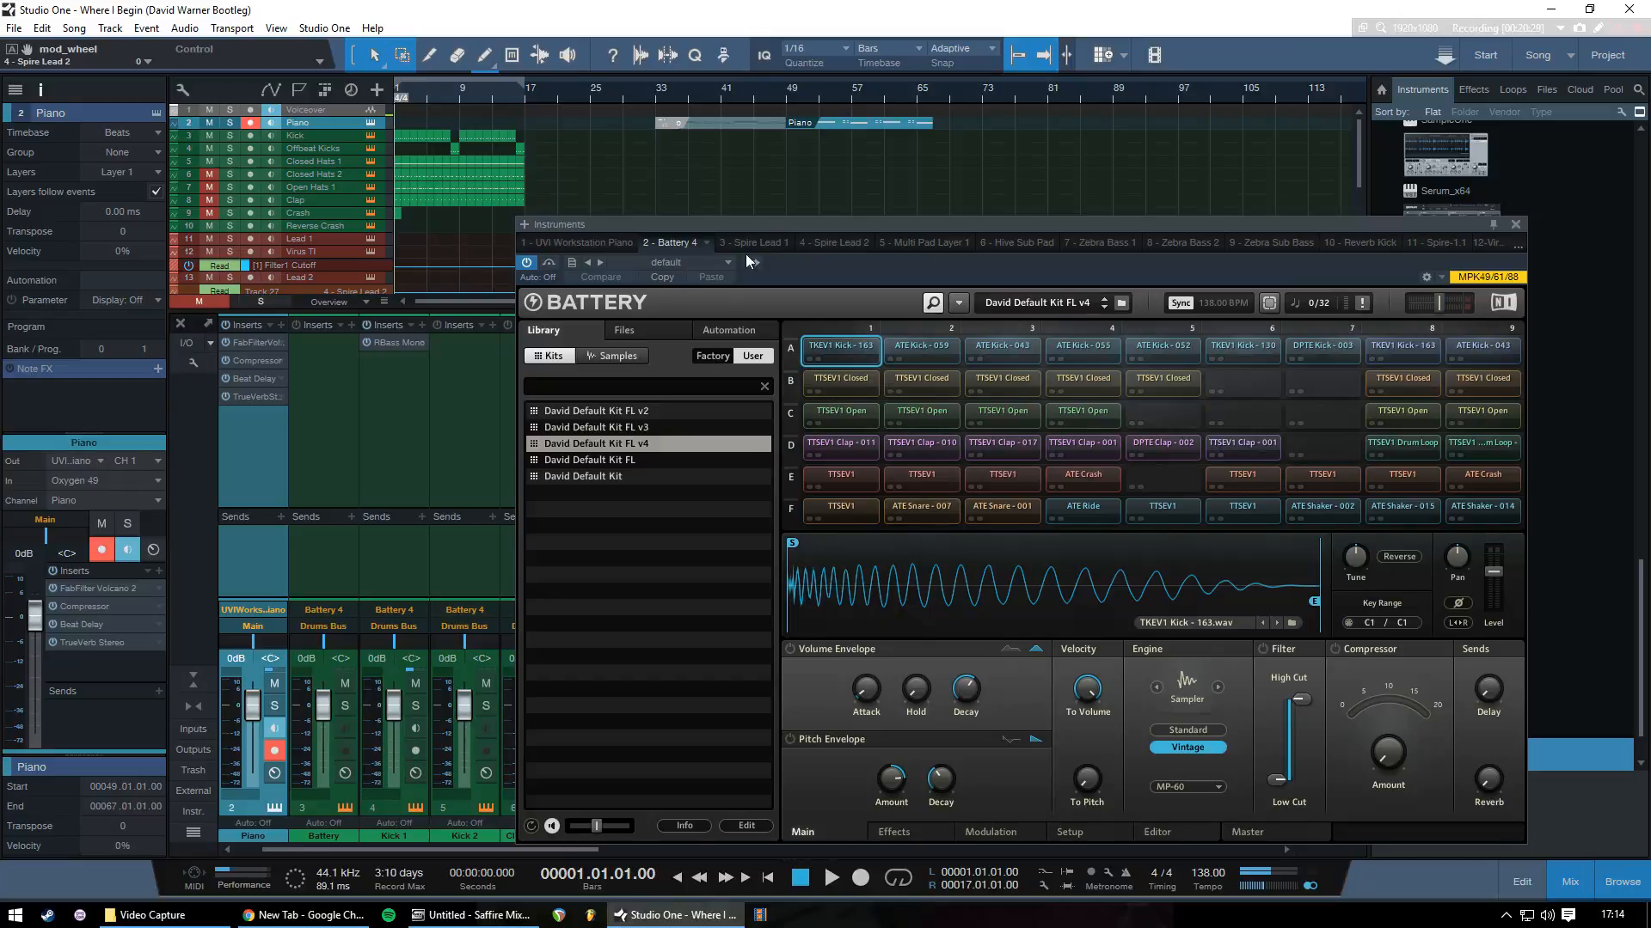
pyautogui.moveTo(782, 227); pyautogui.dragTo(405, 850)
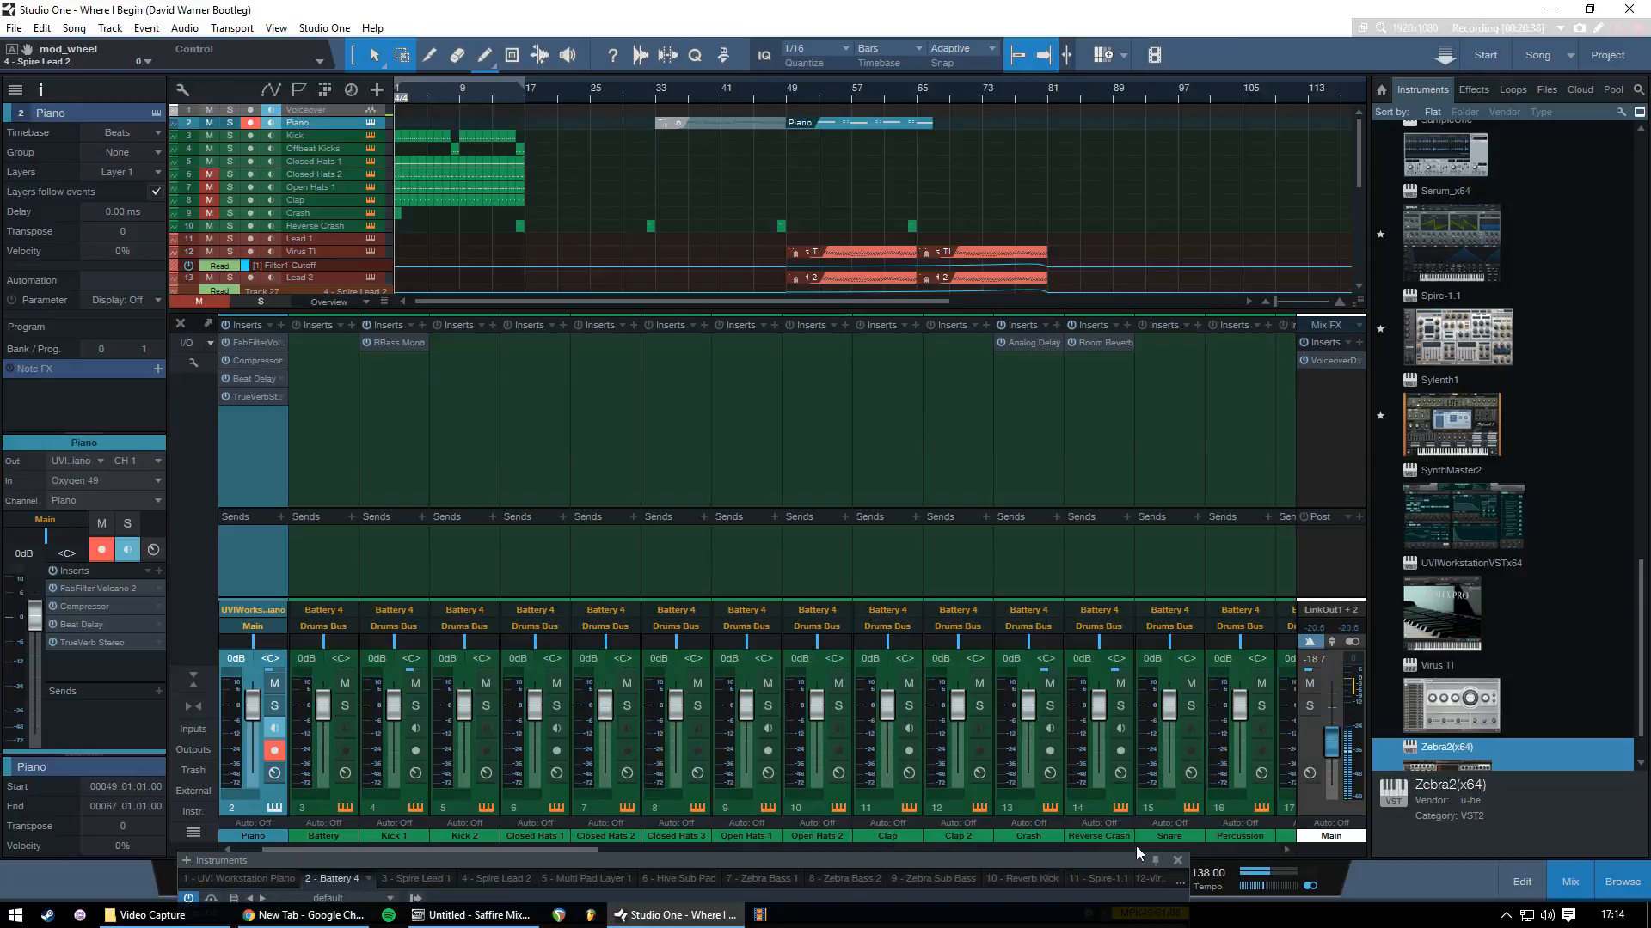
pyautogui.moveTo(1091, 860); pyautogui.dragTo(1260, 190)
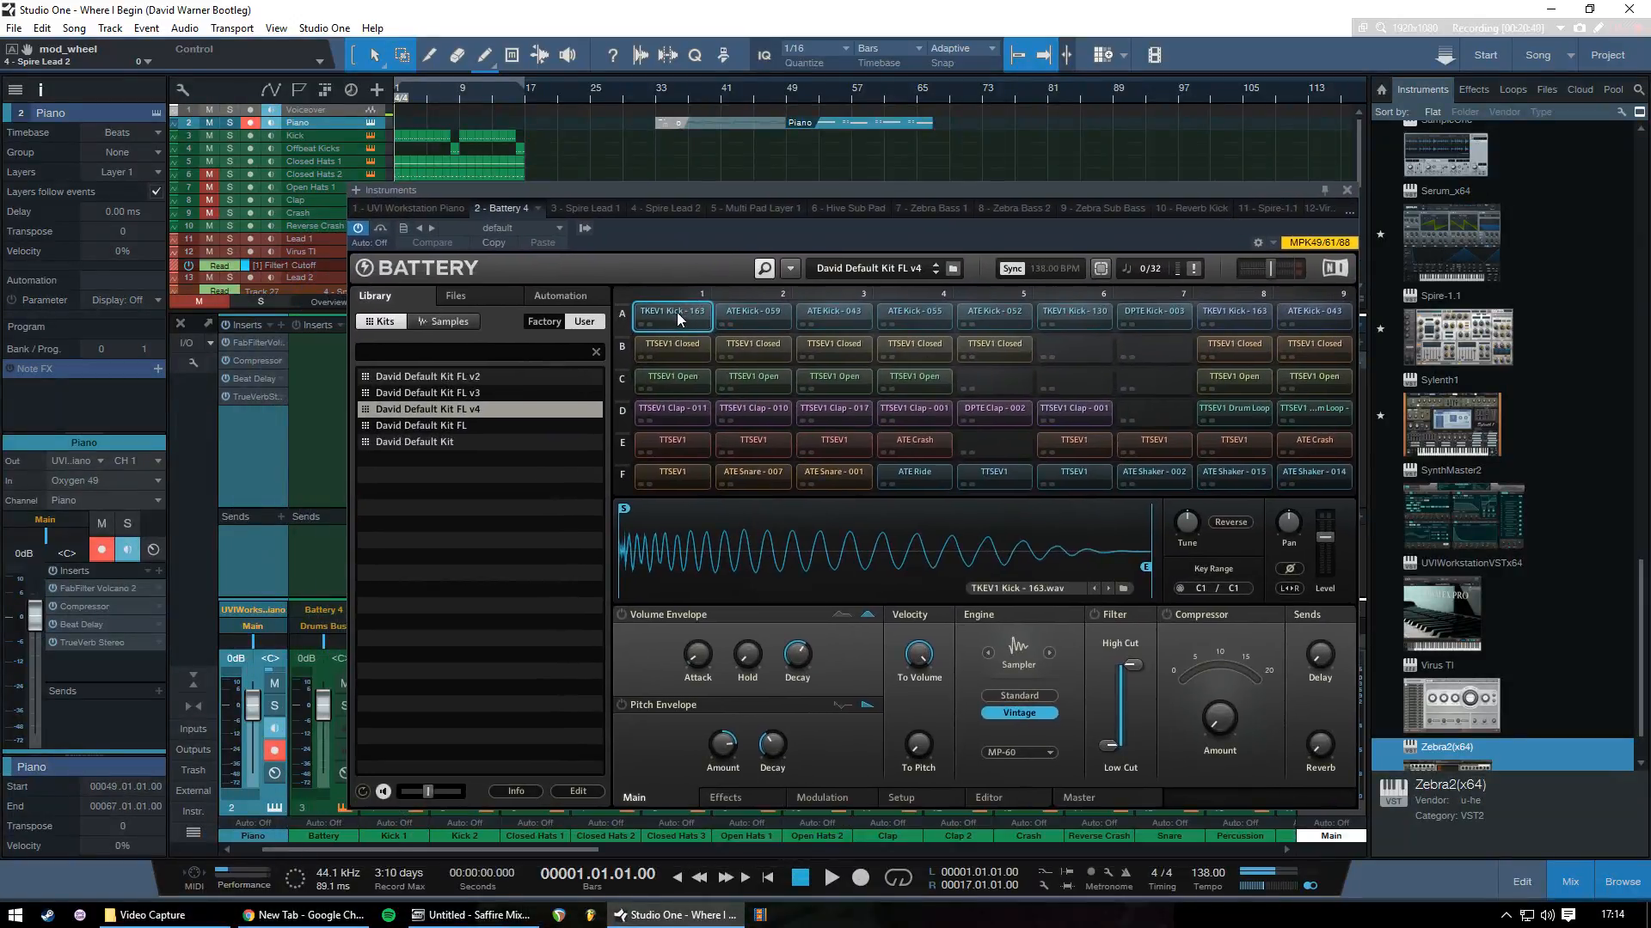
# Audition the hat, clap, snare, ride, percussion and shaker cells of the Battery kit and close the instrument window
pyautogui.click(677, 345)
pyautogui.click(745, 346)
pyautogui.click(693, 377)
pyautogui.click(755, 379)
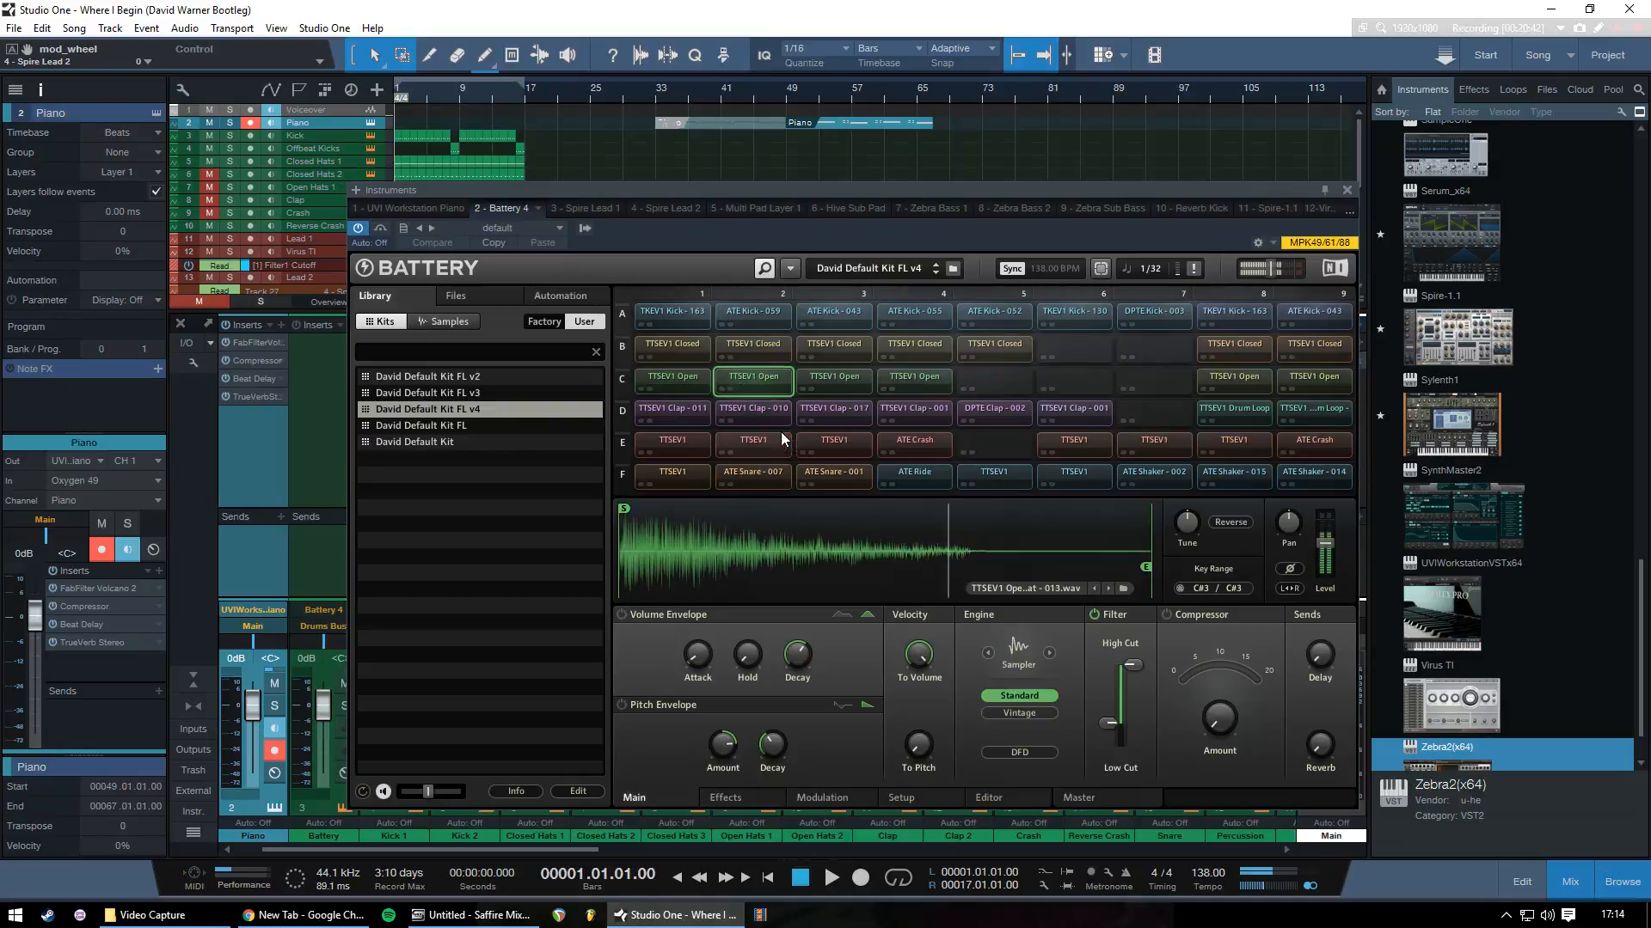
pyautogui.click(758, 414)
pyautogui.click(760, 441)
pyautogui.click(756, 475)
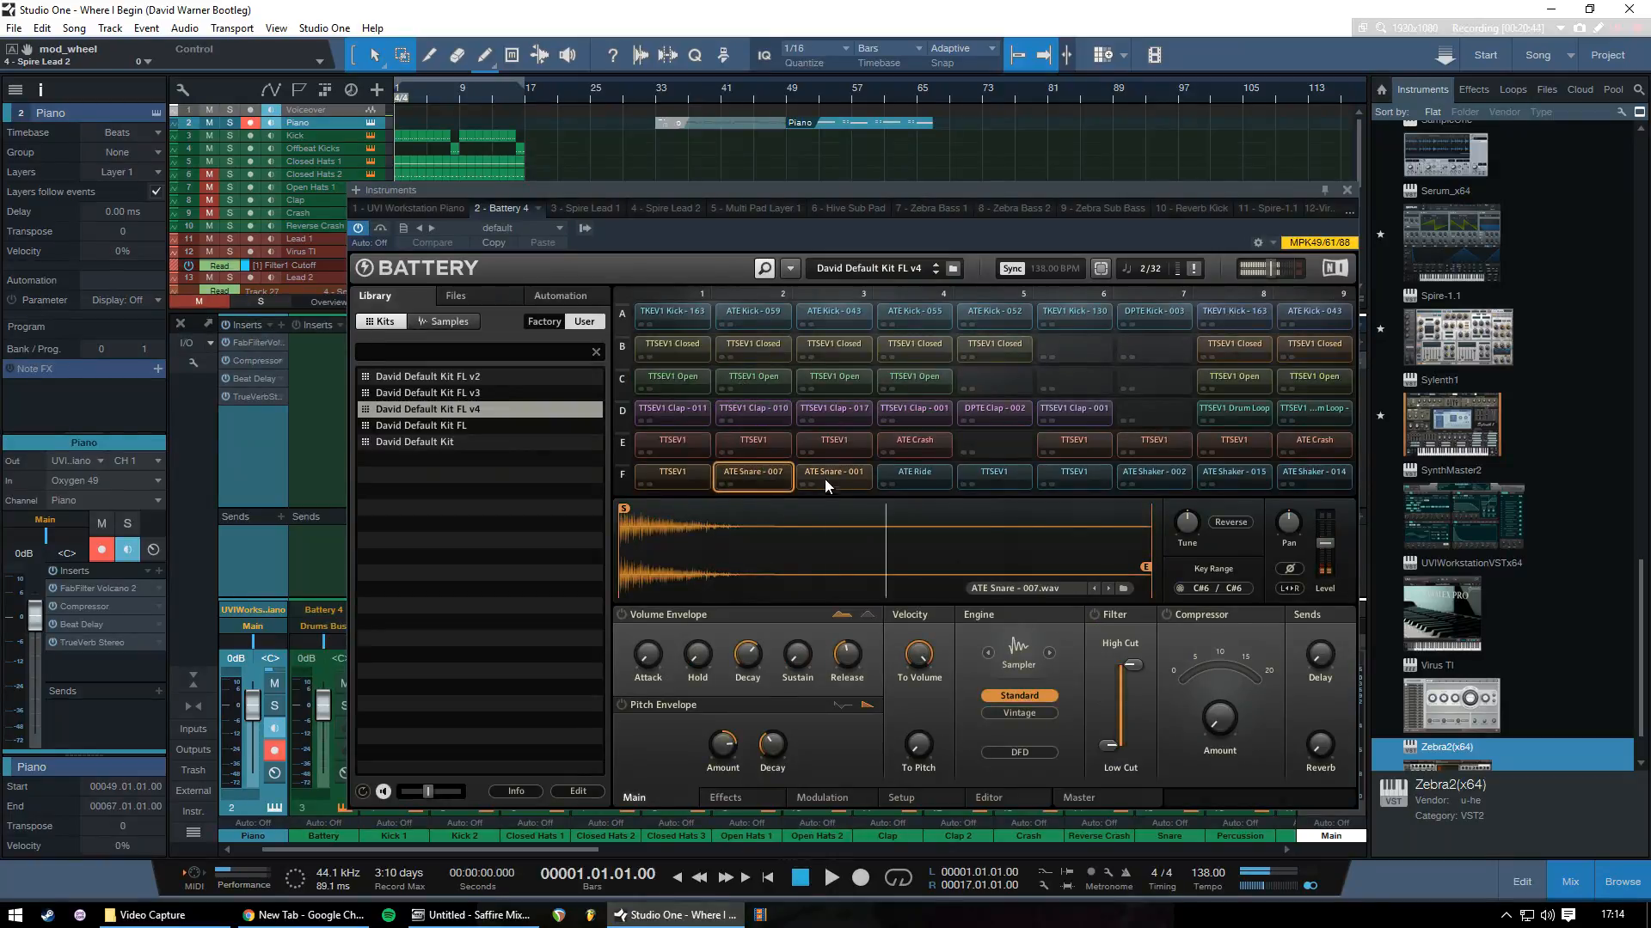
pyautogui.click(827, 476)
pyautogui.click(914, 474)
pyautogui.click(995, 476)
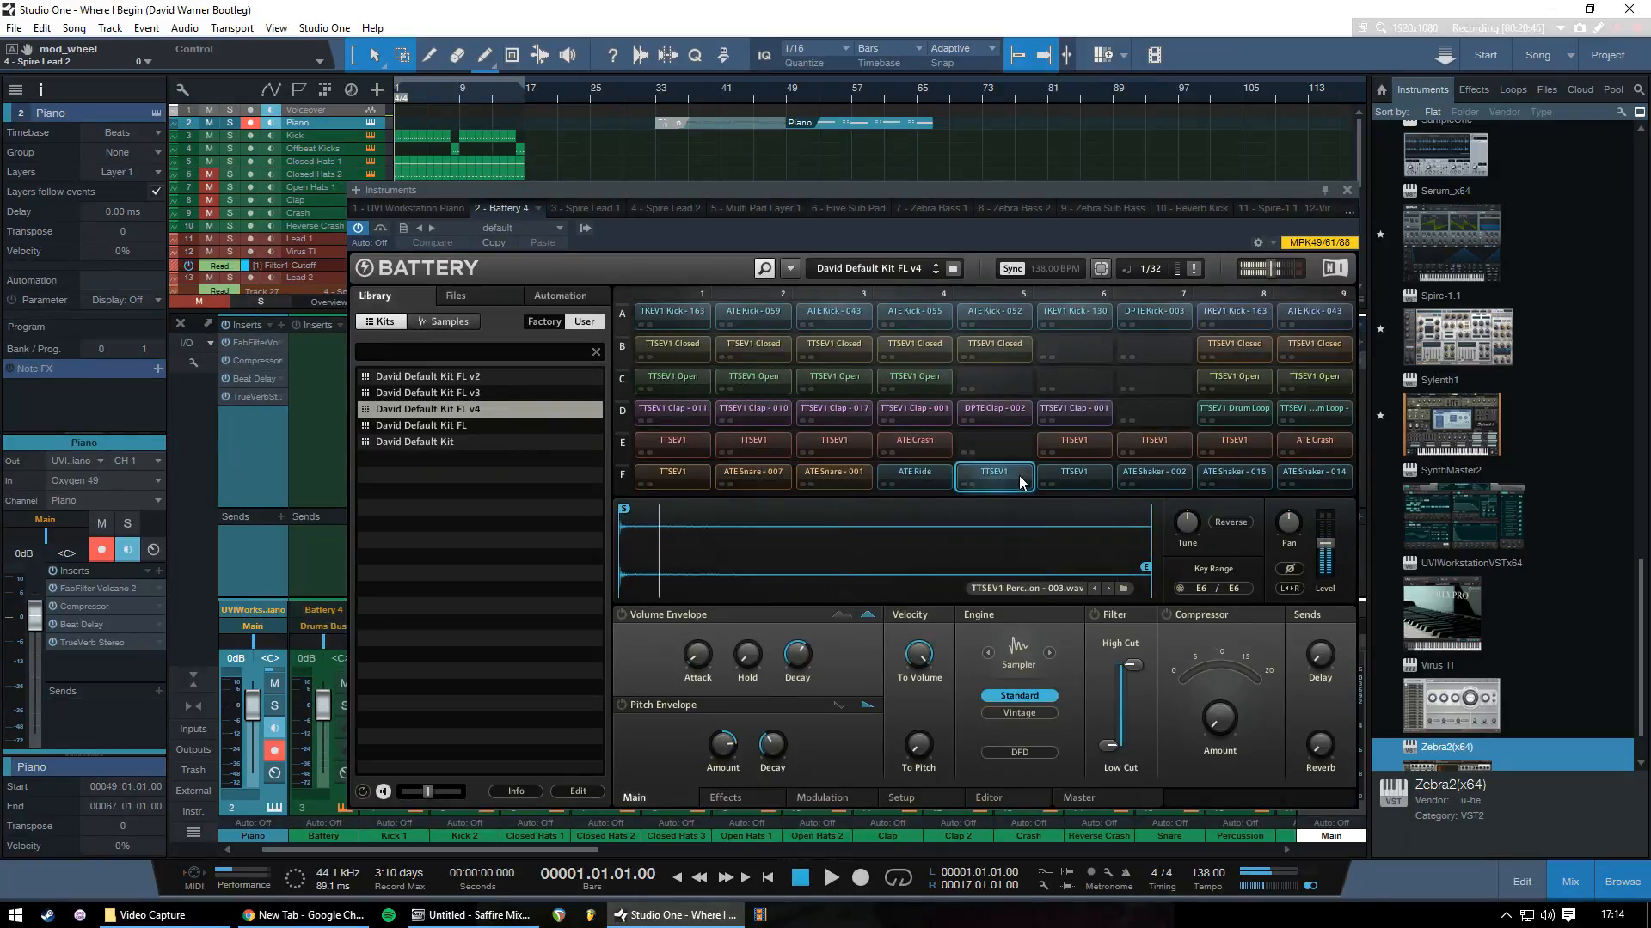
pyautogui.click(1074, 475)
pyautogui.click(1164, 478)
pyautogui.click(1212, 474)
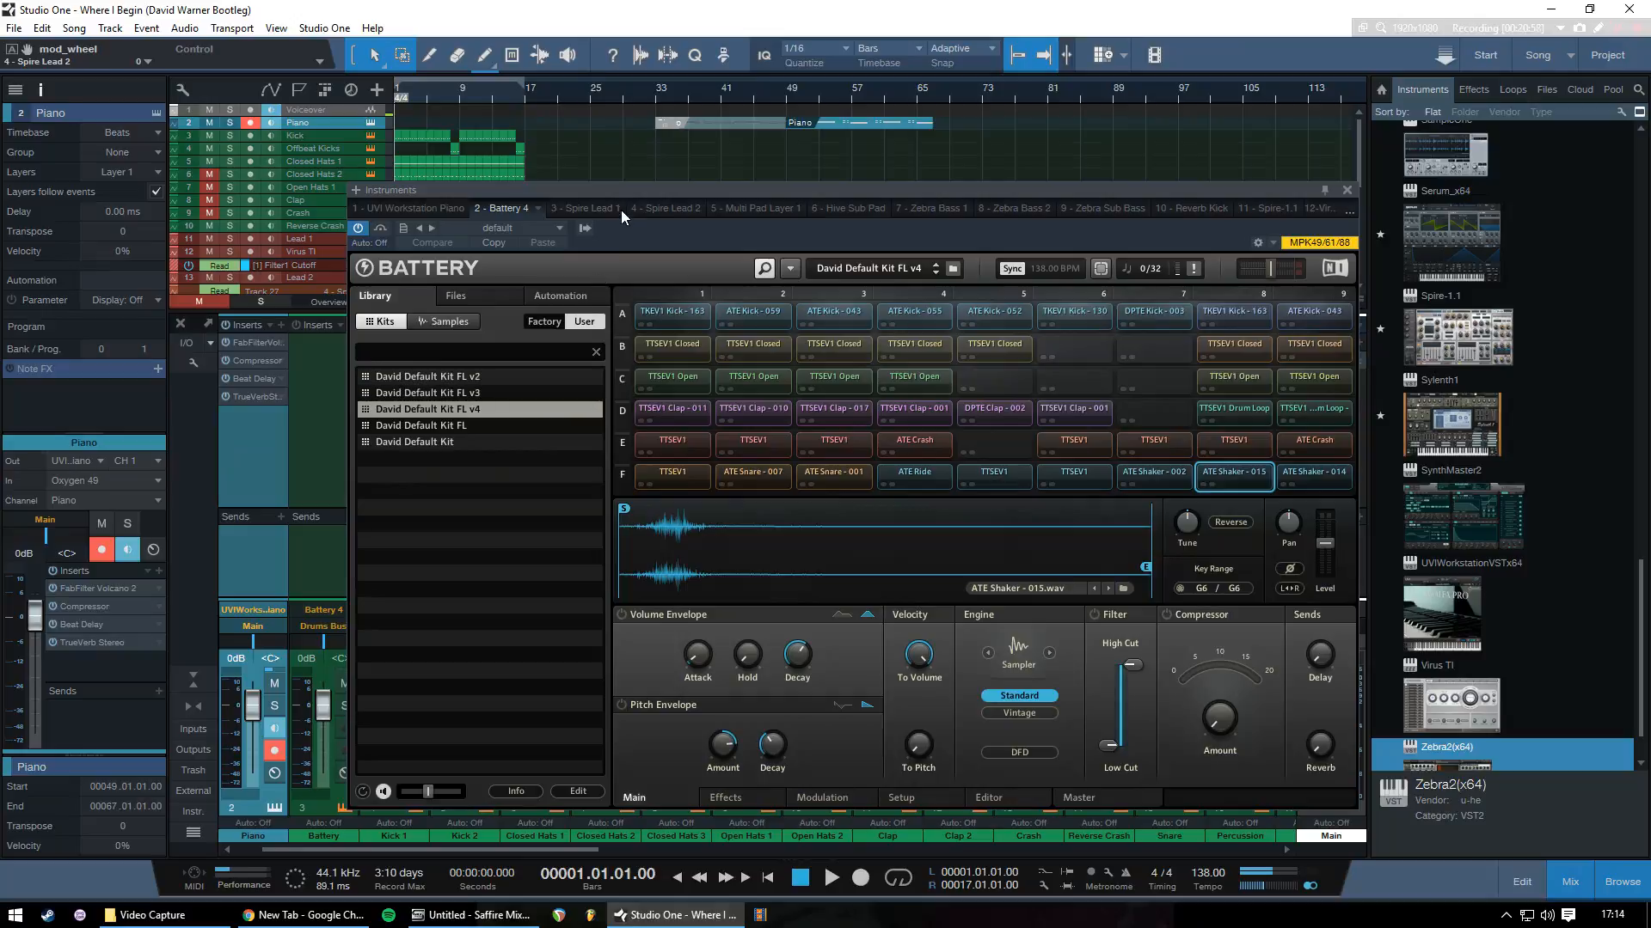
pyautogui.moveTo(677, 190); pyautogui.dragTo(689, 359)
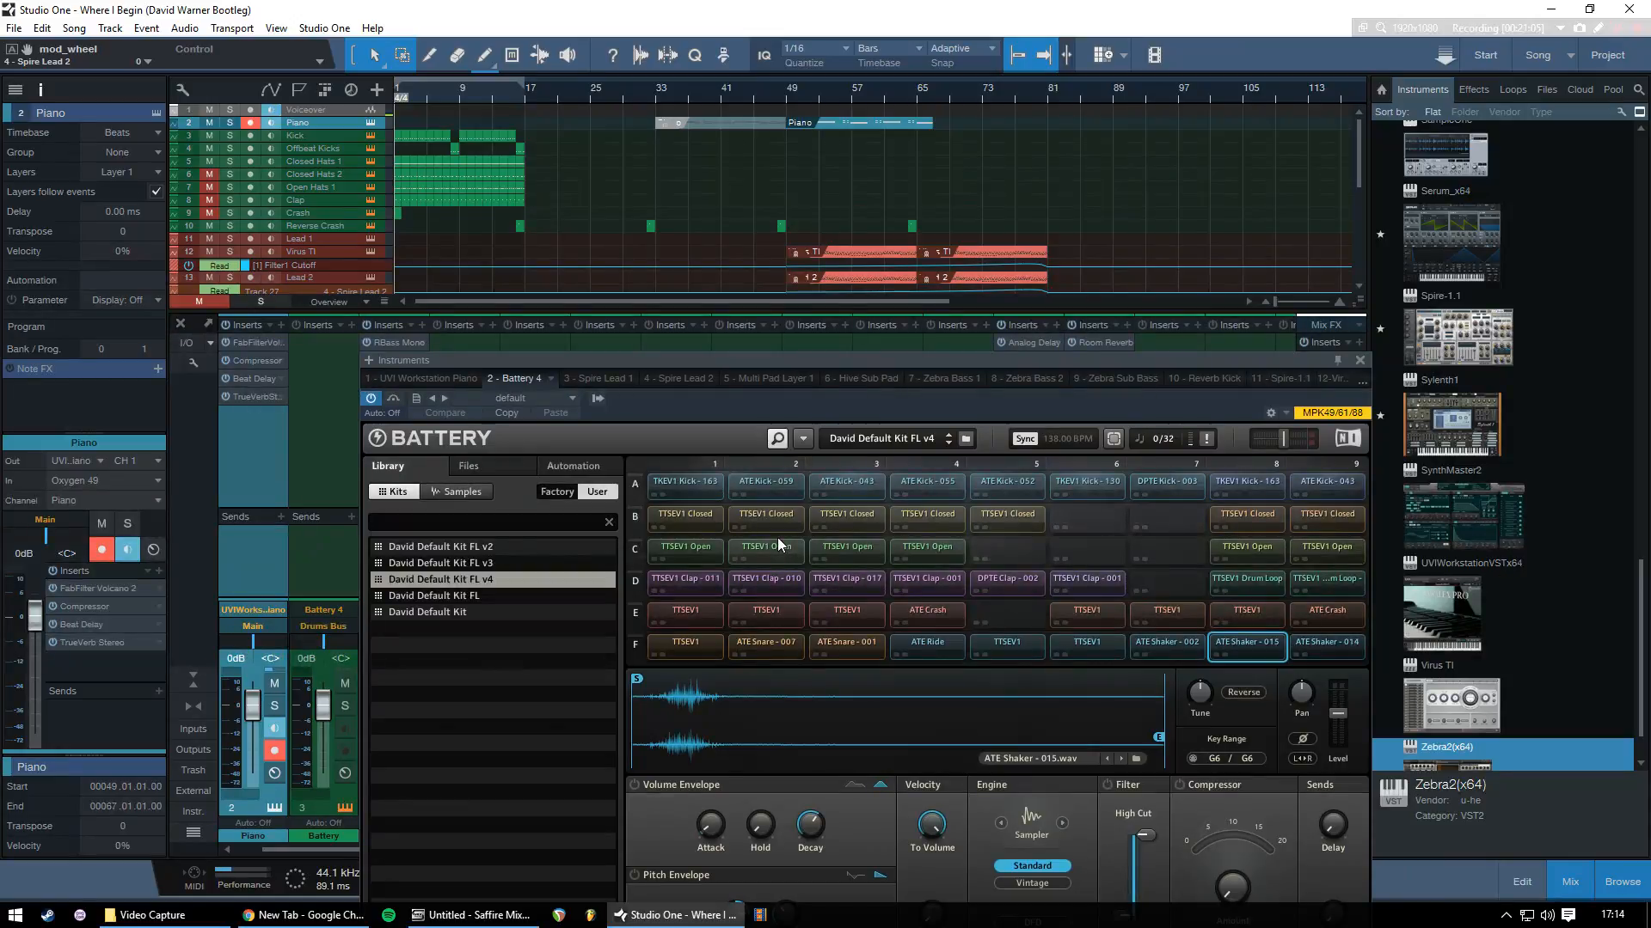
pyautogui.moveTo(1265, 358); pyautogui.dragTo(1219, 195)
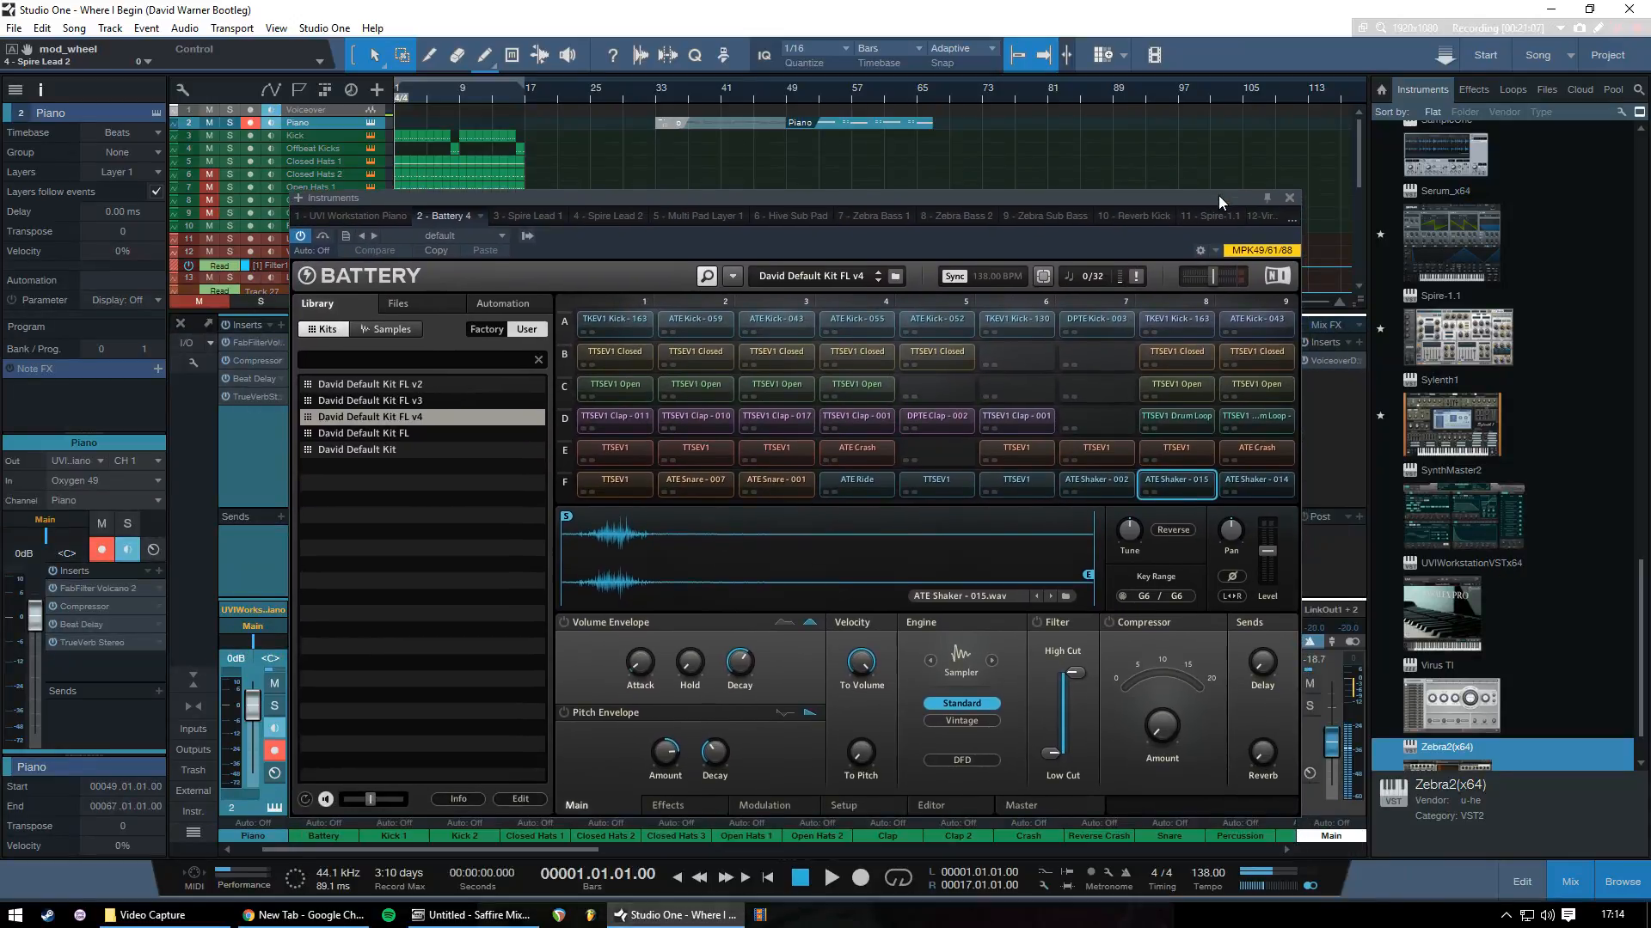
pyautogui.click(1290, 197)
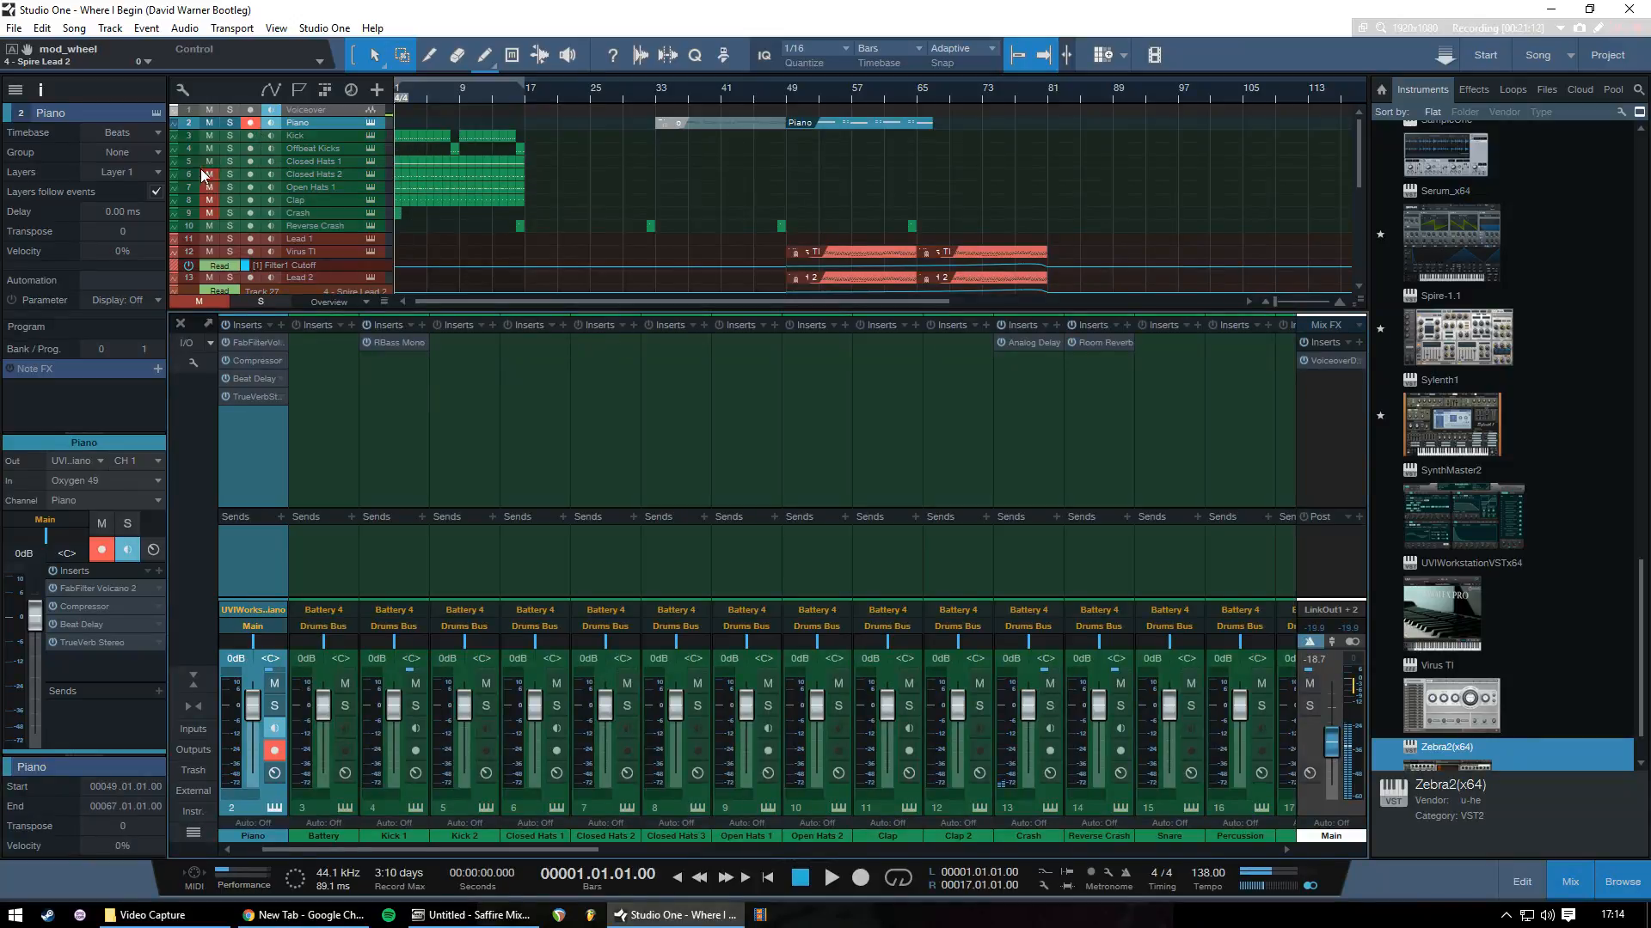
# Unmute the Closed Hats 2, Open Hats 1, Clap and Crash tracks and play the song from the start
pyautogui.moveTo(208, 174); pyautogui.dragTo(209, 212)
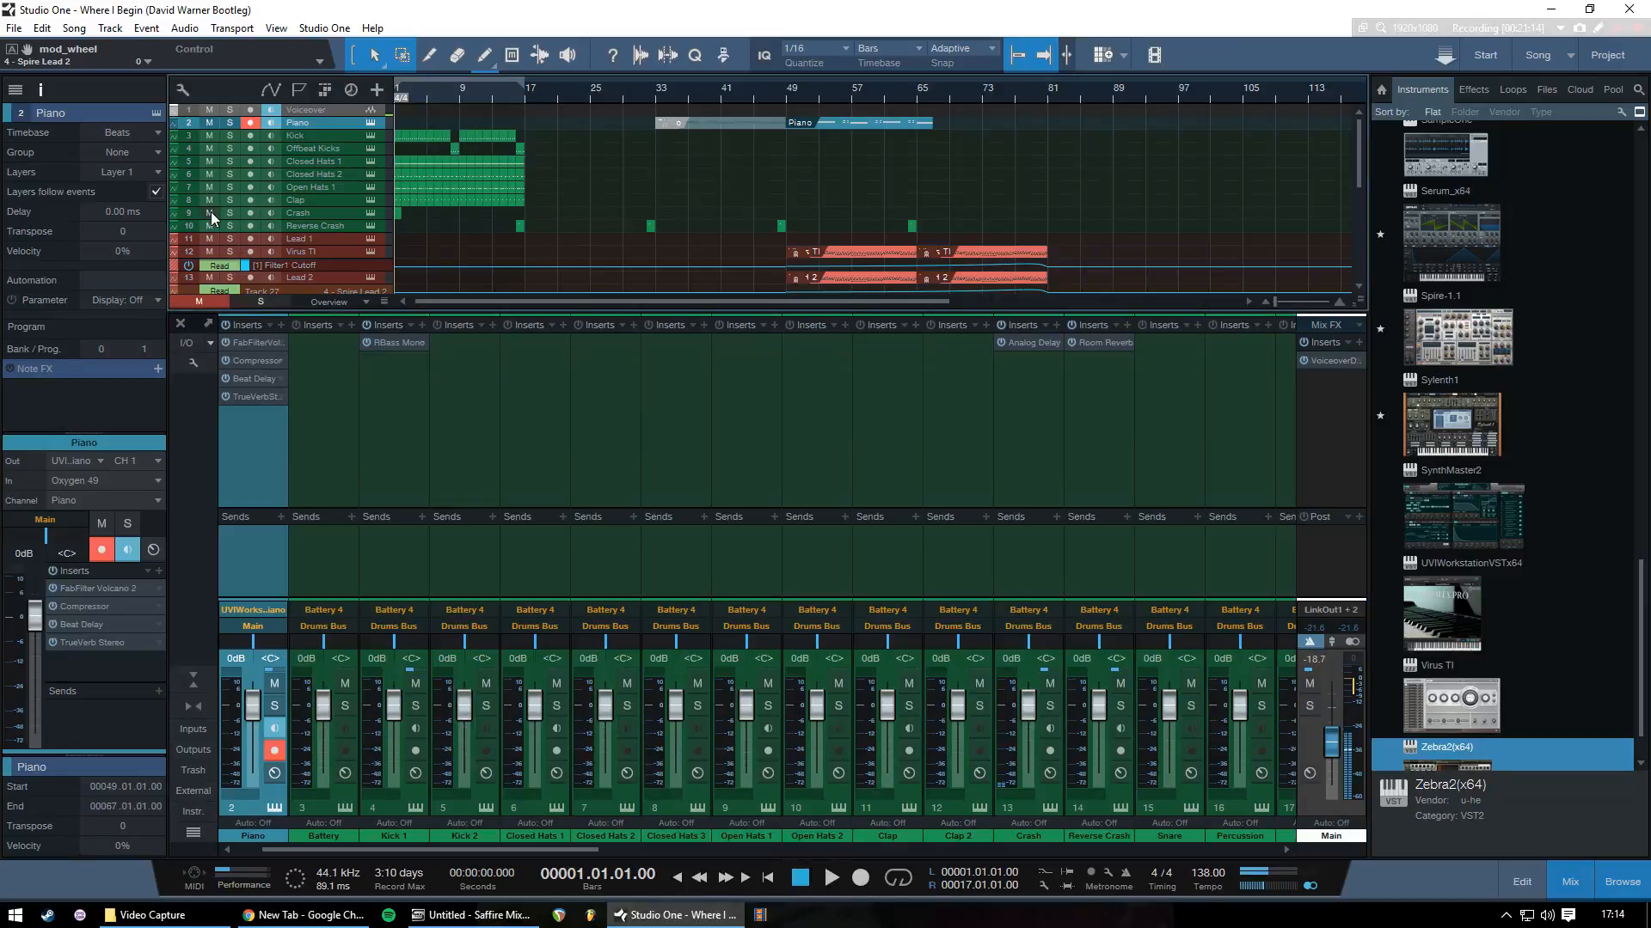
pyautogui.press('space')
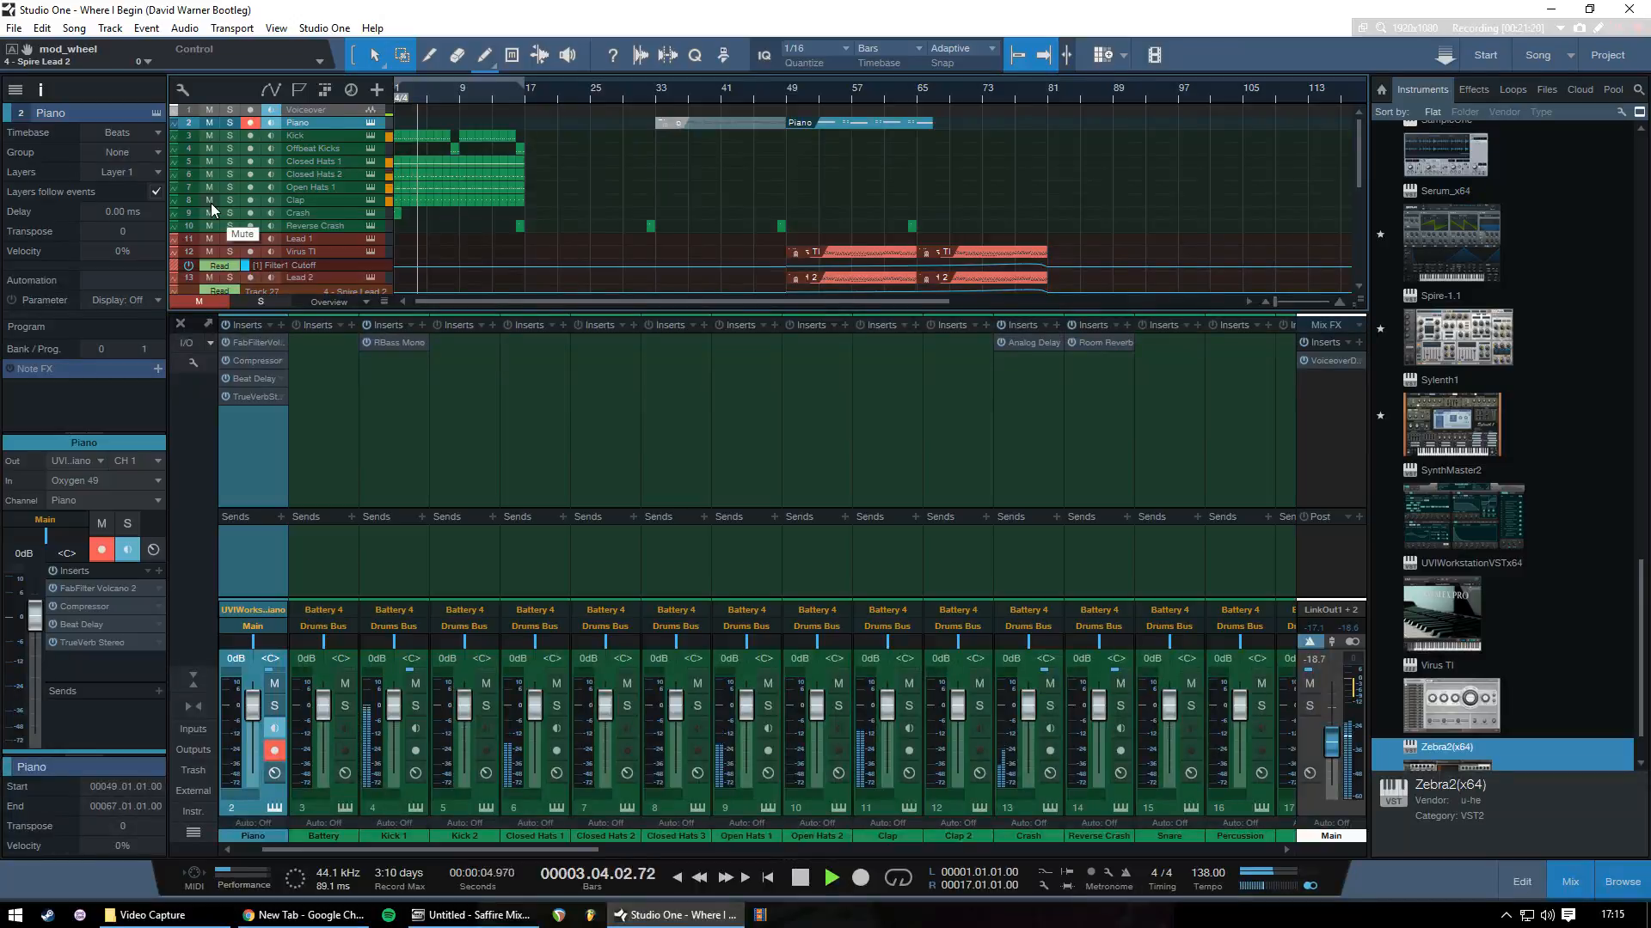
# Mute Closed Hats 1, Closed Hats 2, Open Hats 1 and Clap, audition each over the kick by briefly unmuting it, and stop playback
pyautogui.moveTo(210, 203); pyautogui.dragTo(210, 163)
pyautogui.click(205, 164)
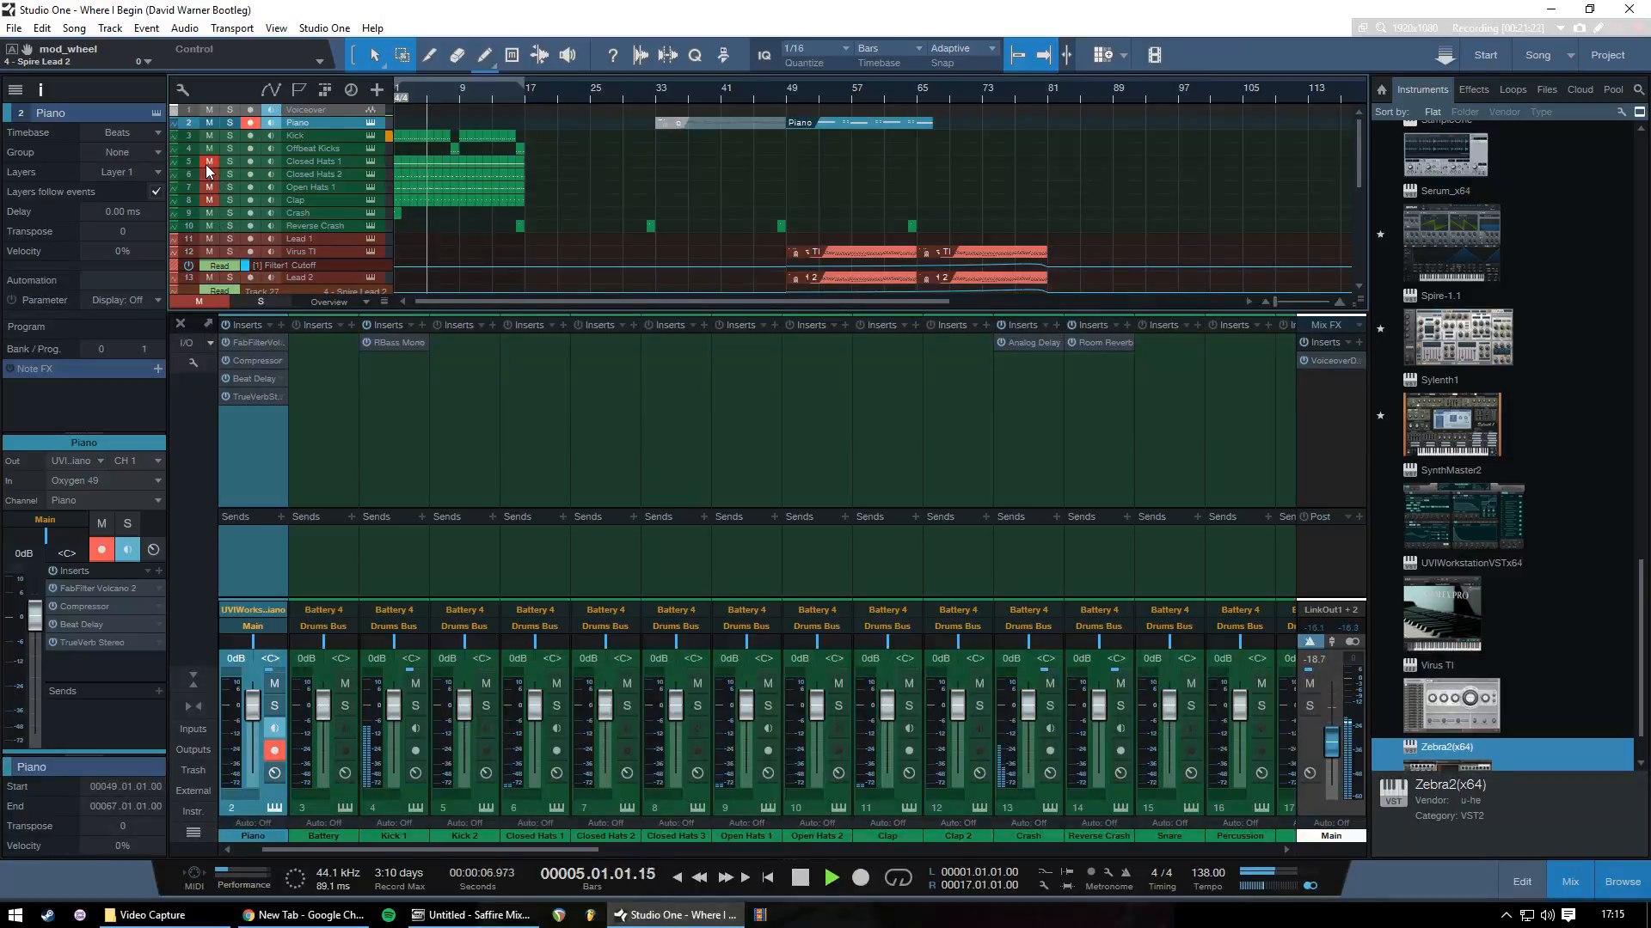
pyautogui.click(204, 164)
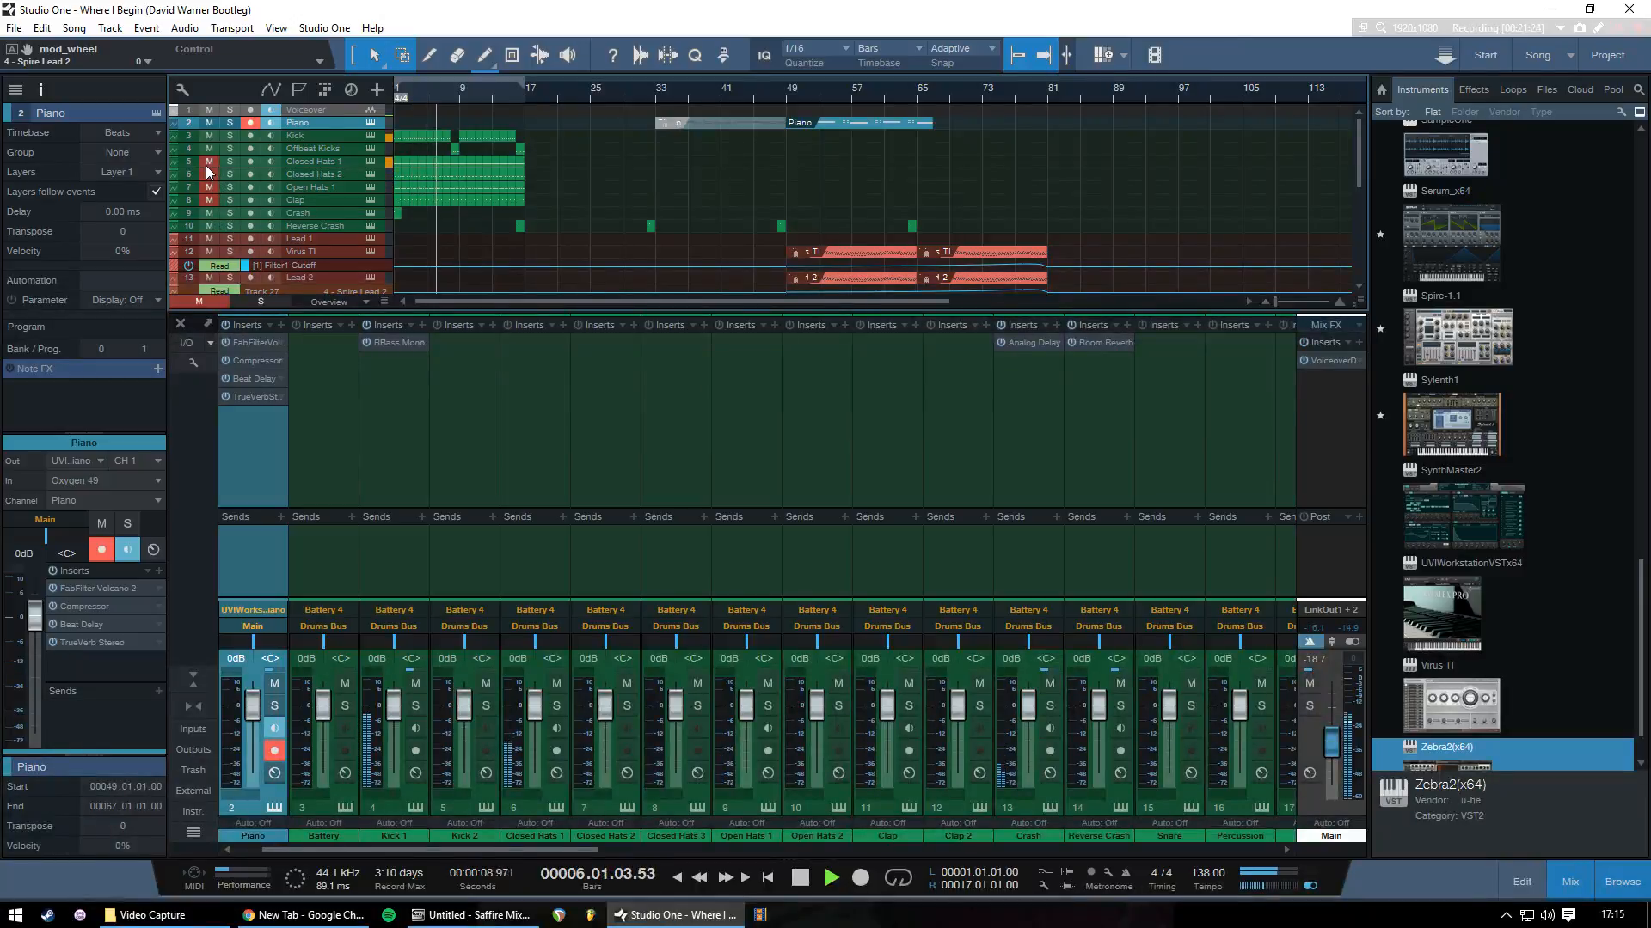
pyautogui.click(204, 173)
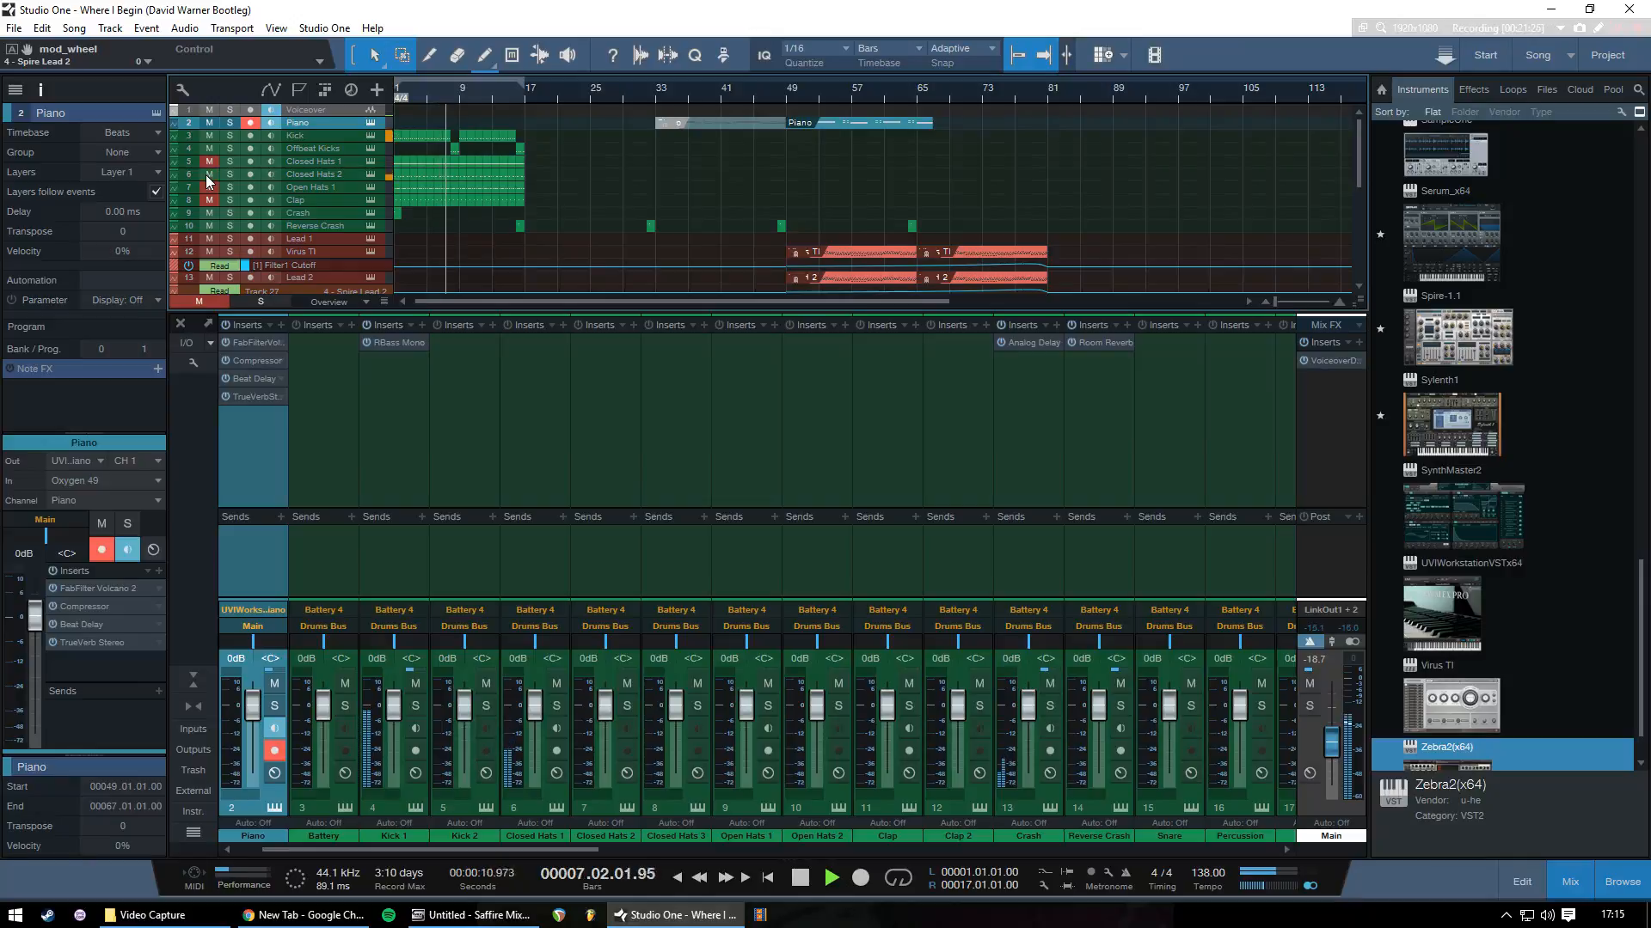
pyautogui.click(204, 174)
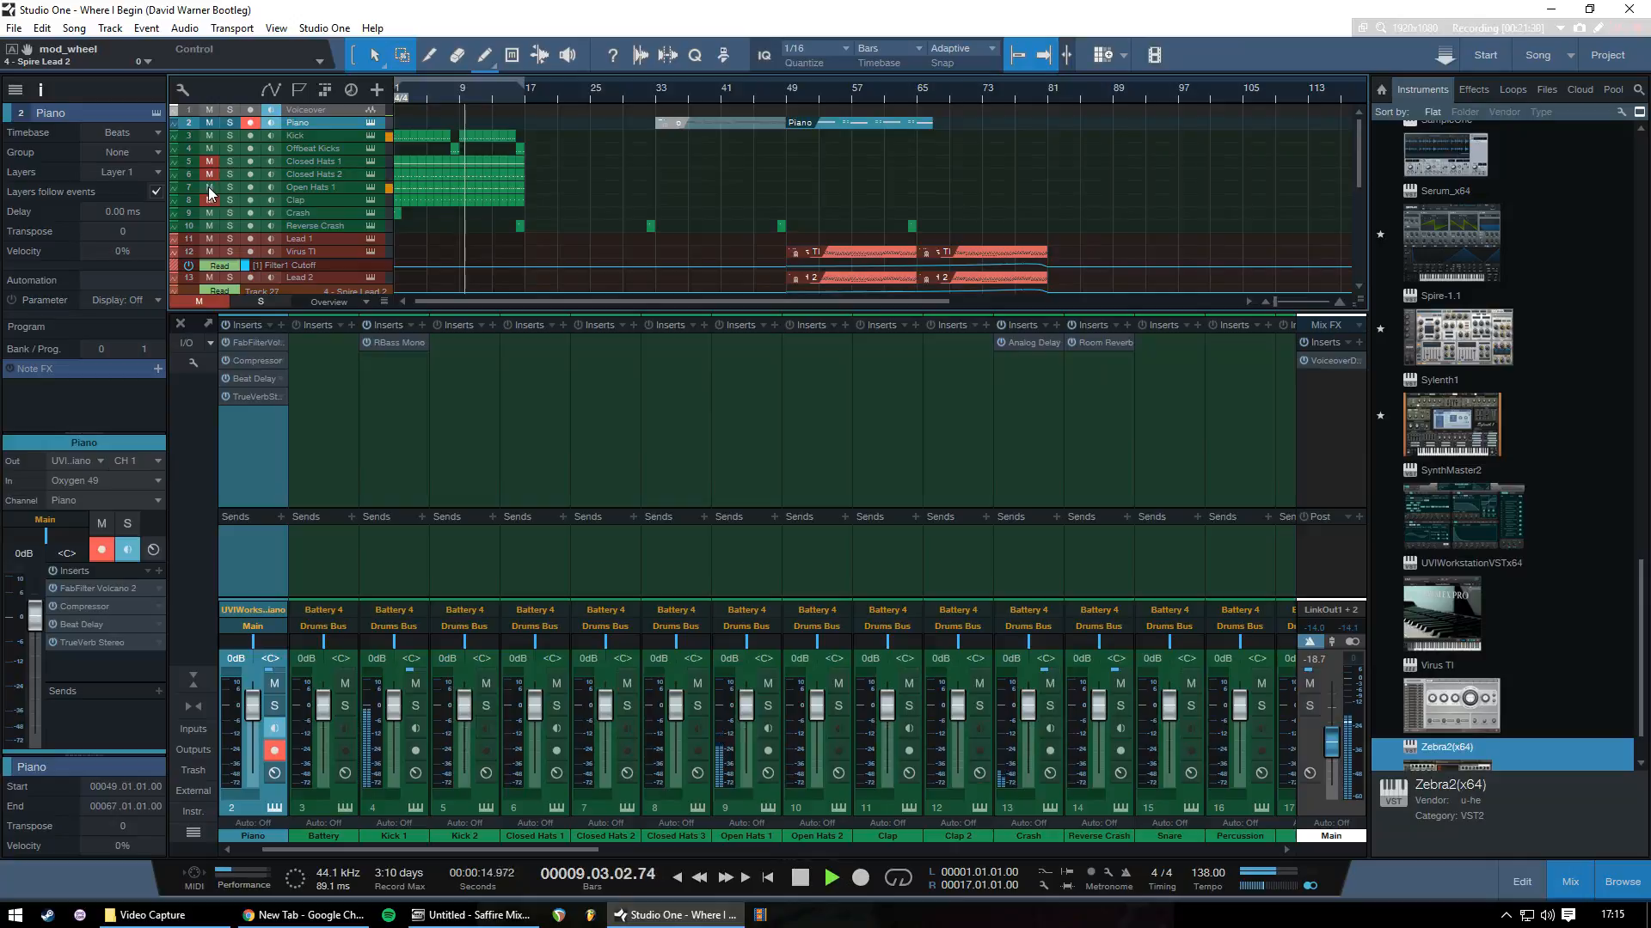
pyautogui.click(208, 187)
pyautogui.click(209, 201)
pyautogui.click(210, 201)
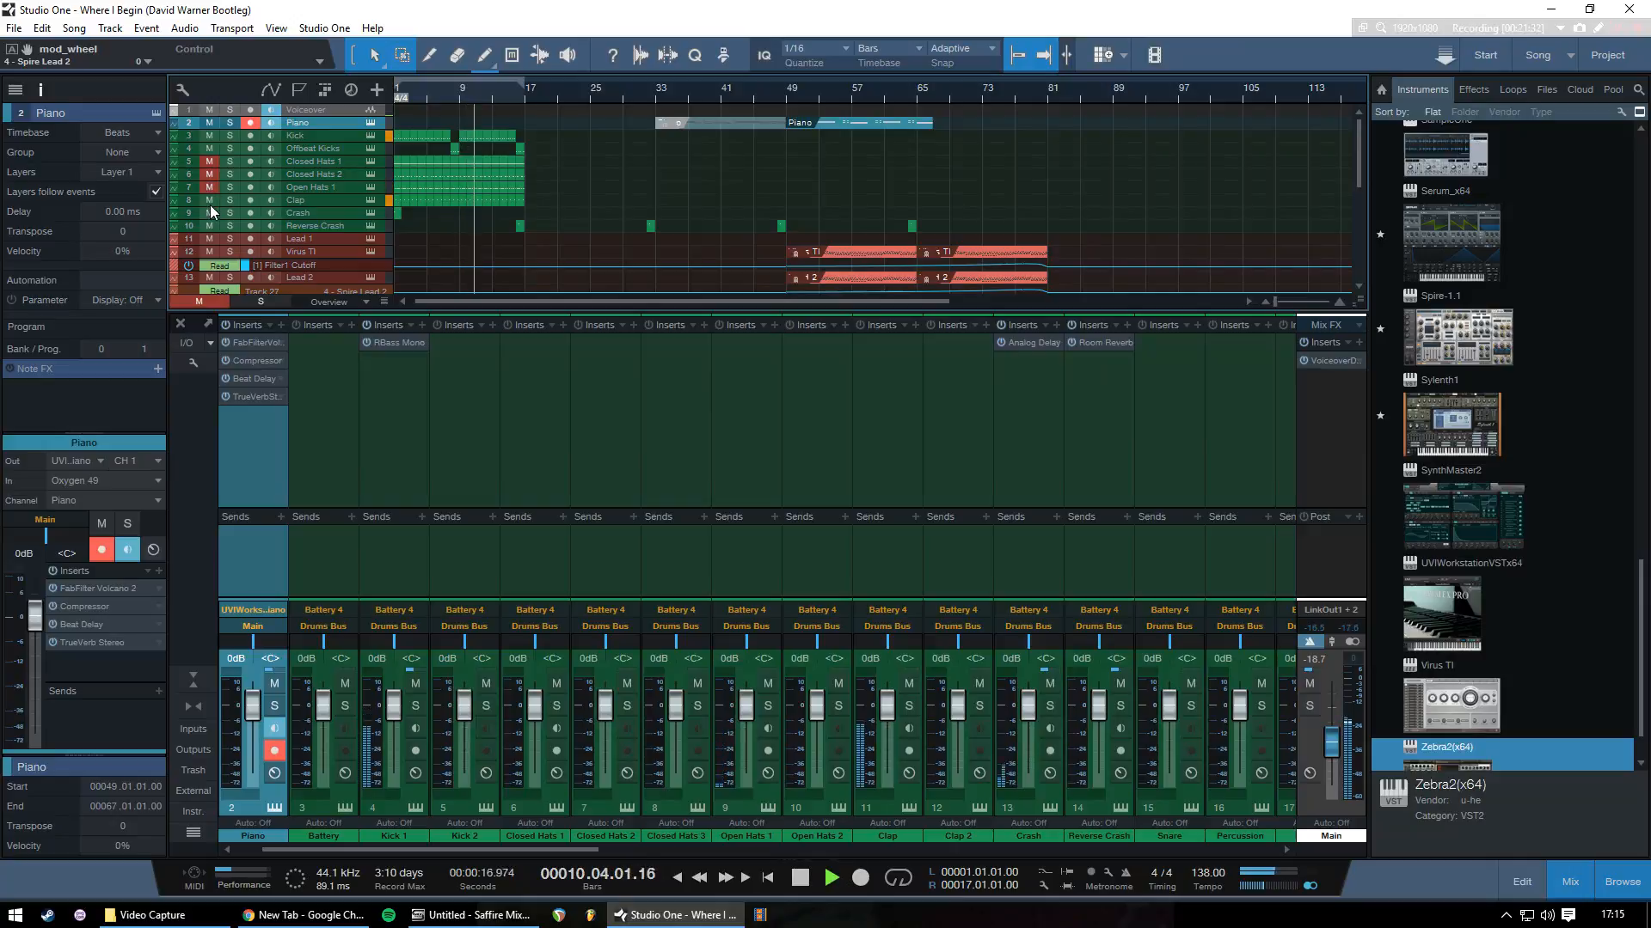
pyautogui.press('space')
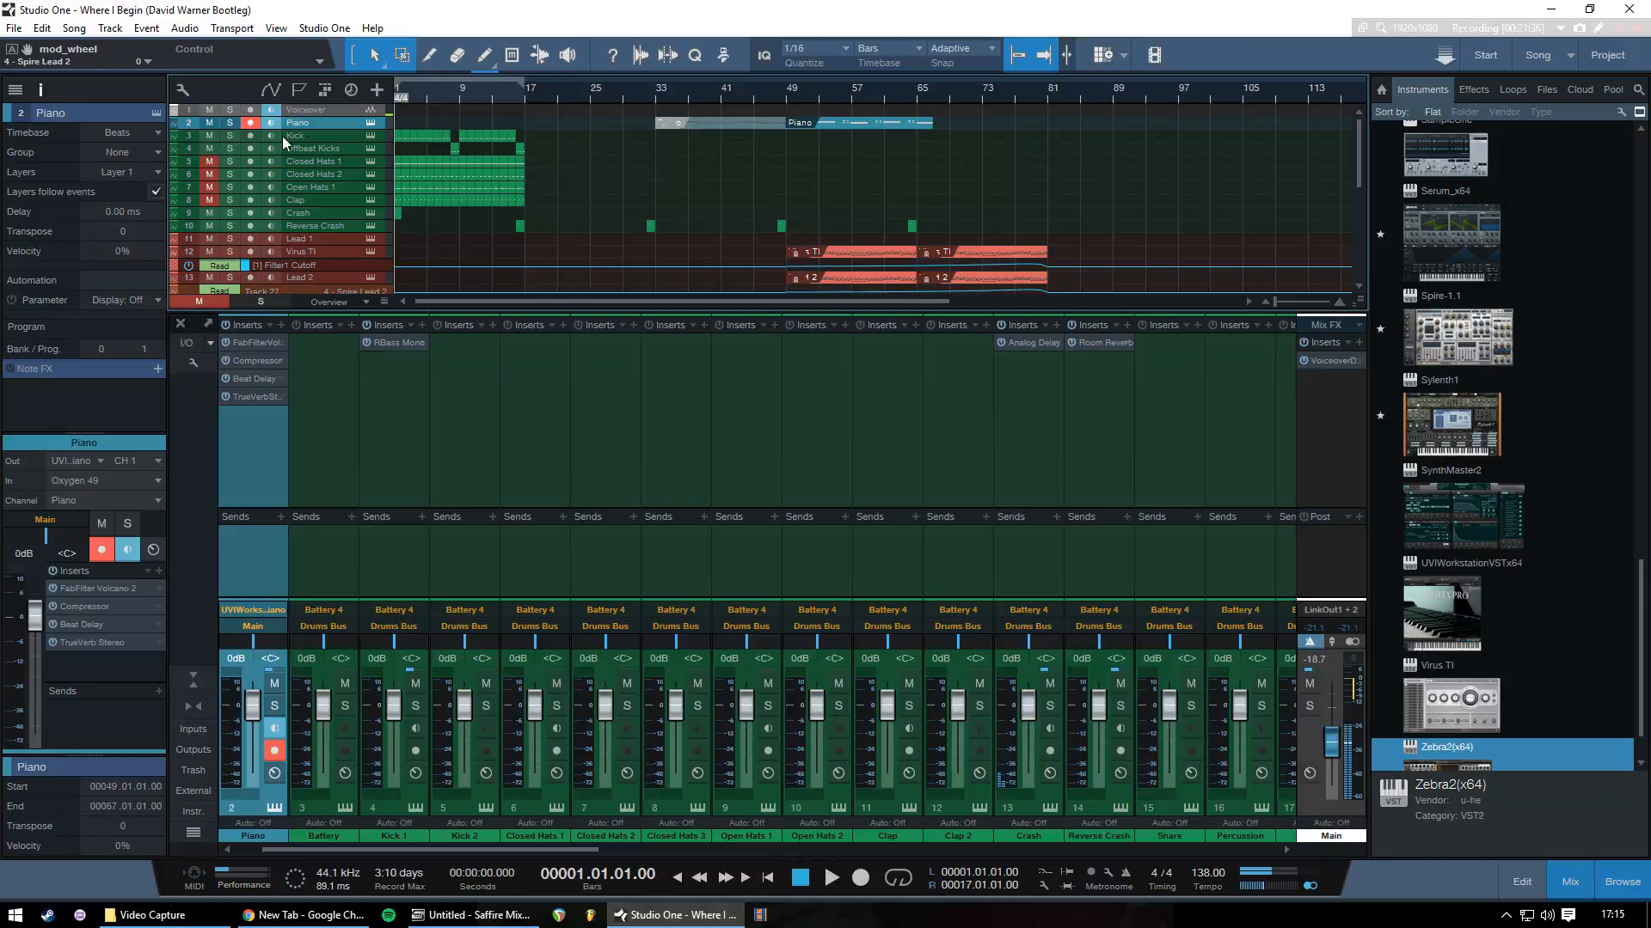
pyautogui.scroll(-2, 277, 185)
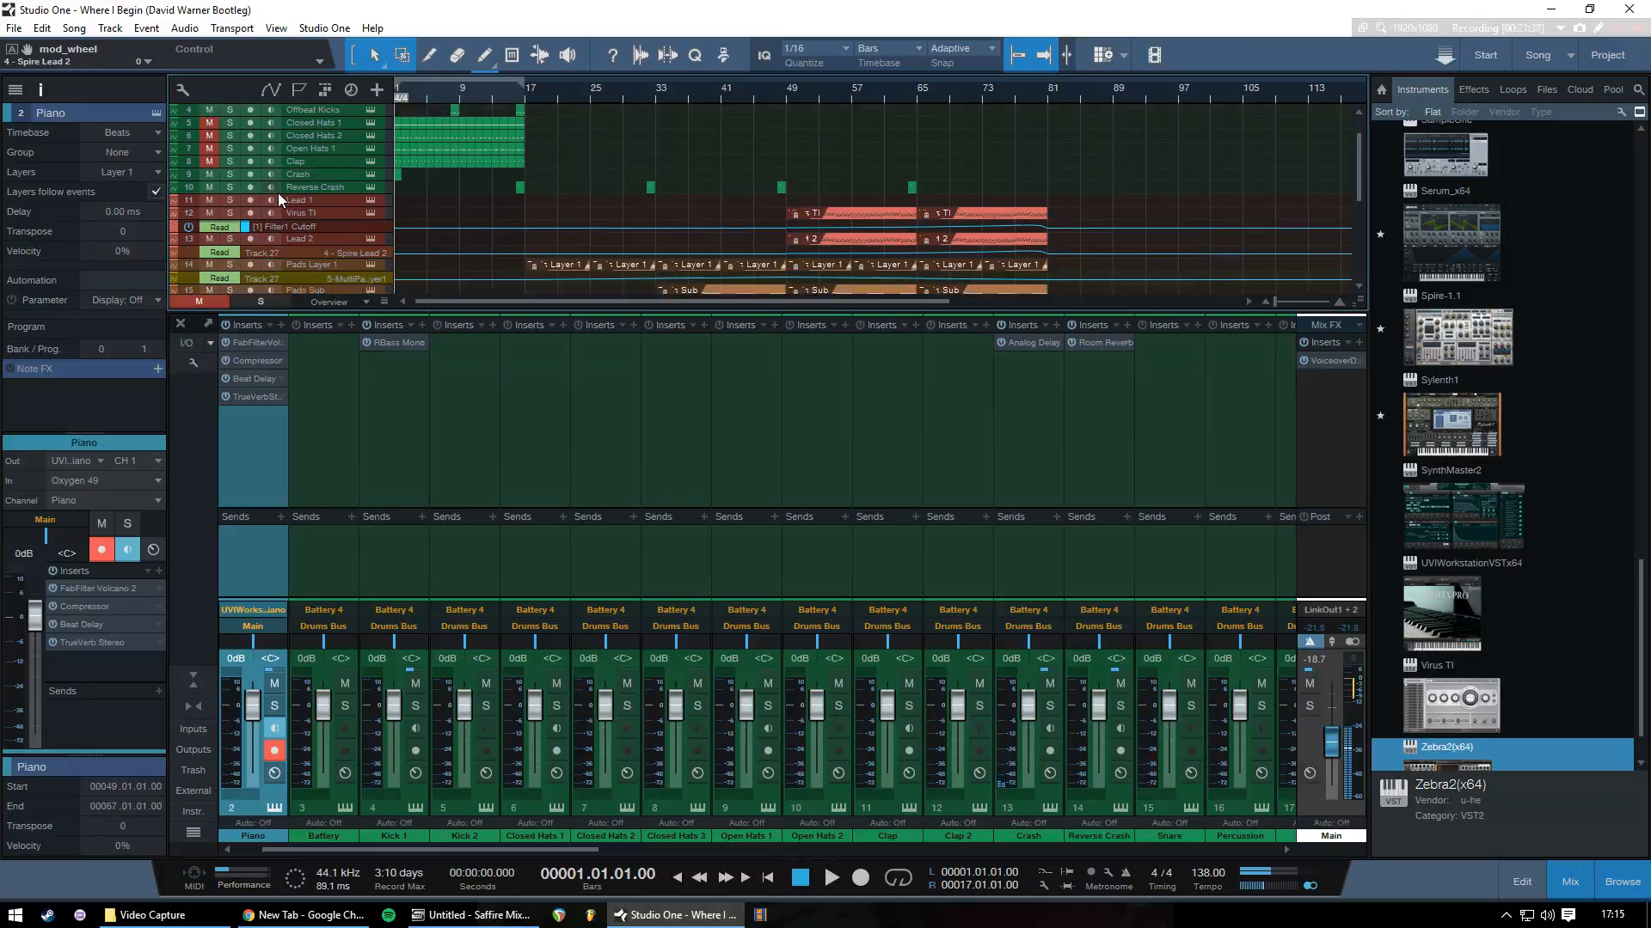
# Open the Pads Layer 1 multi instrument, play the song from bar 49, and close the instrument window
pyautogui.scroll(2, 284, 200)
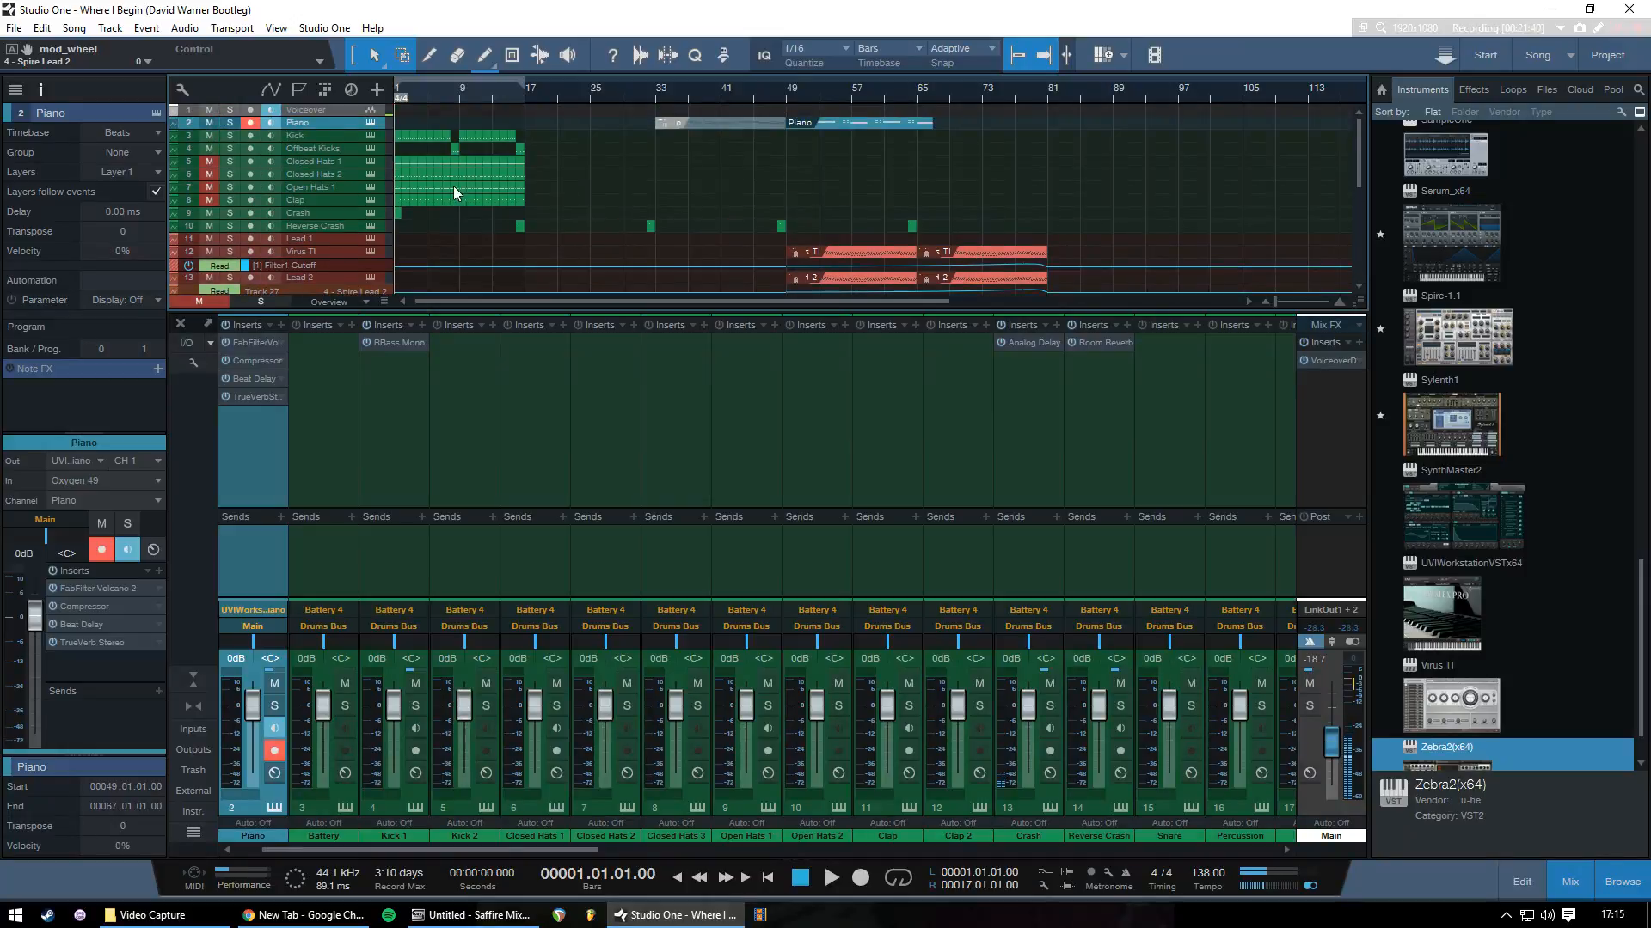
pyautogui.click(783, 97)
pyautogui.scroll(-3, 396, 217)
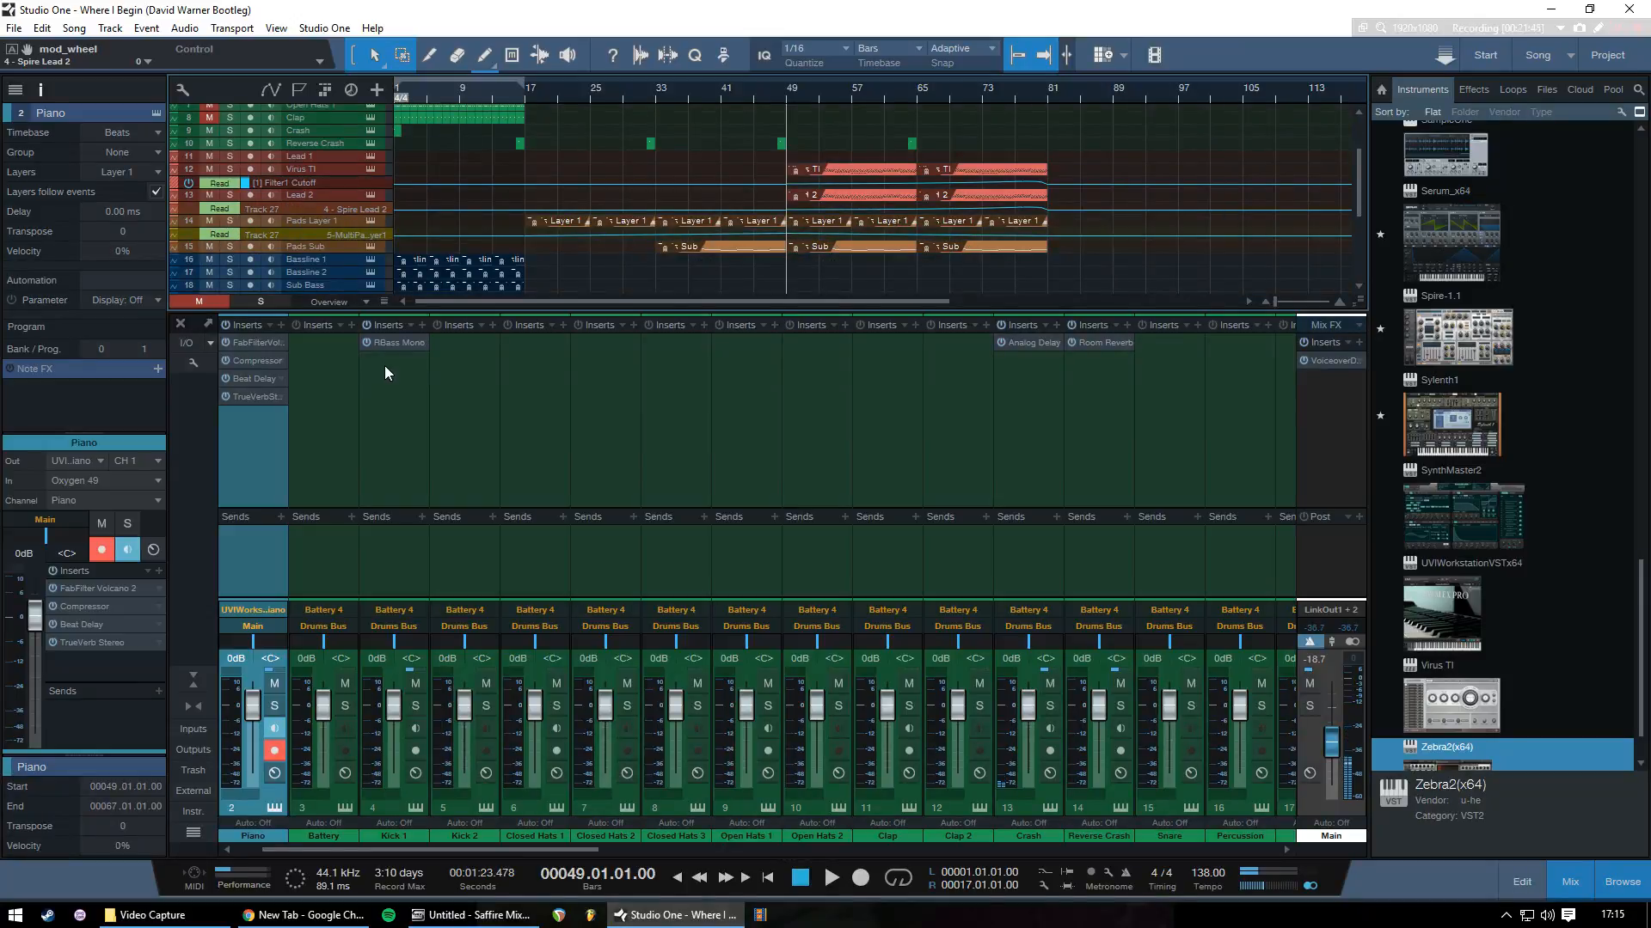
pyautogui.click(371, 220)
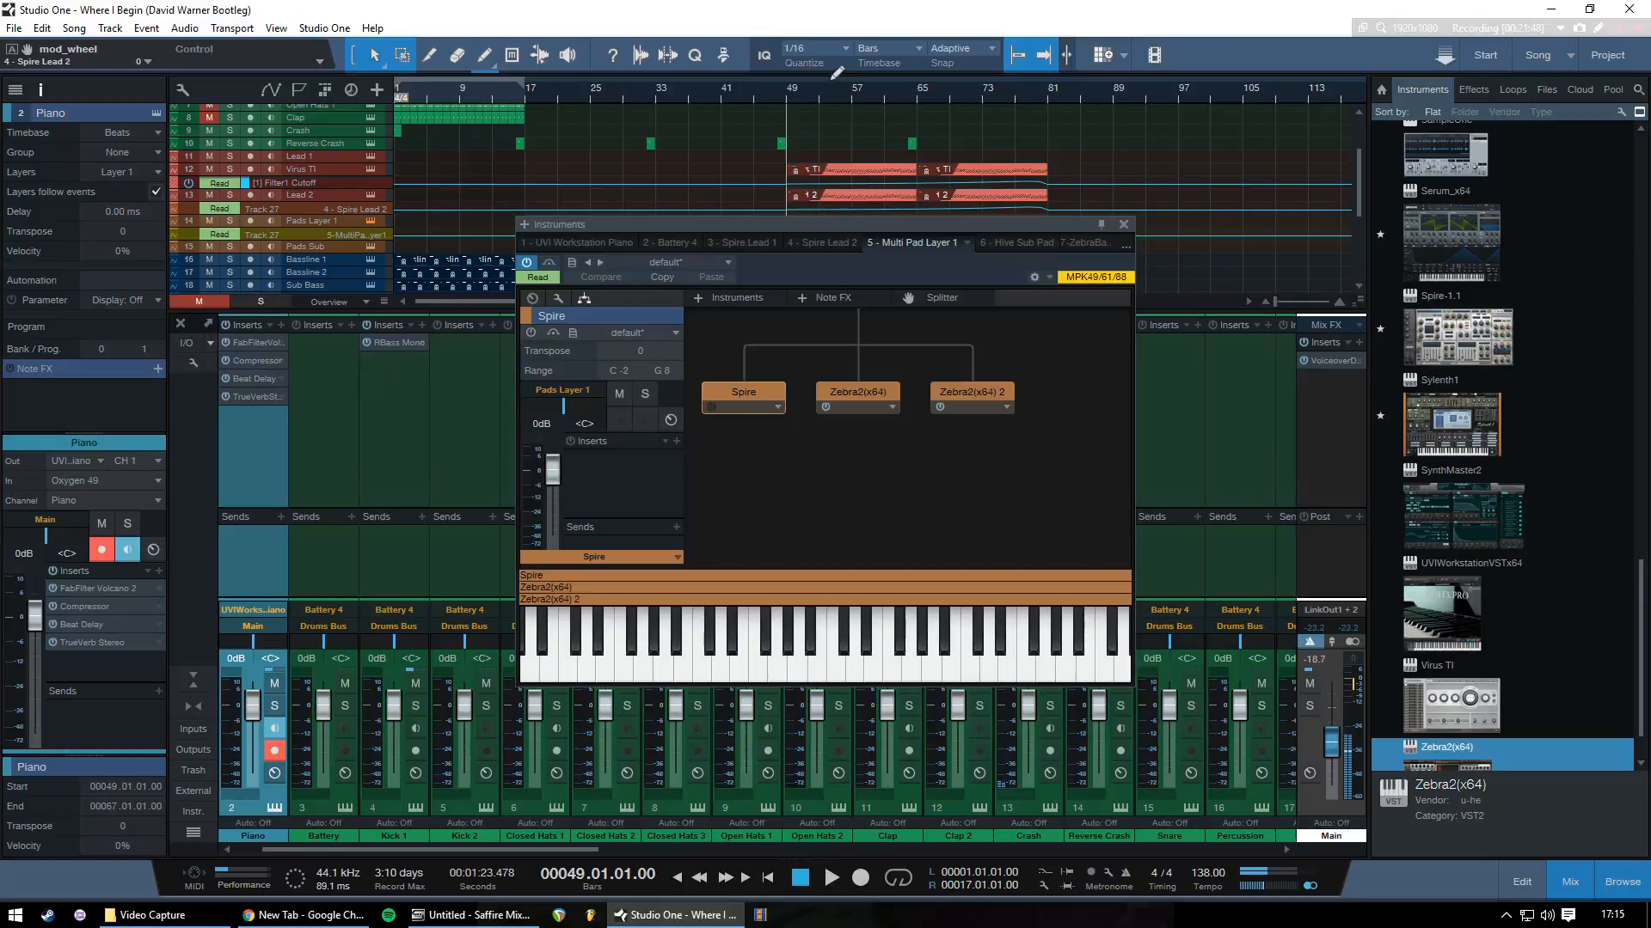
pyautogui.press('space')
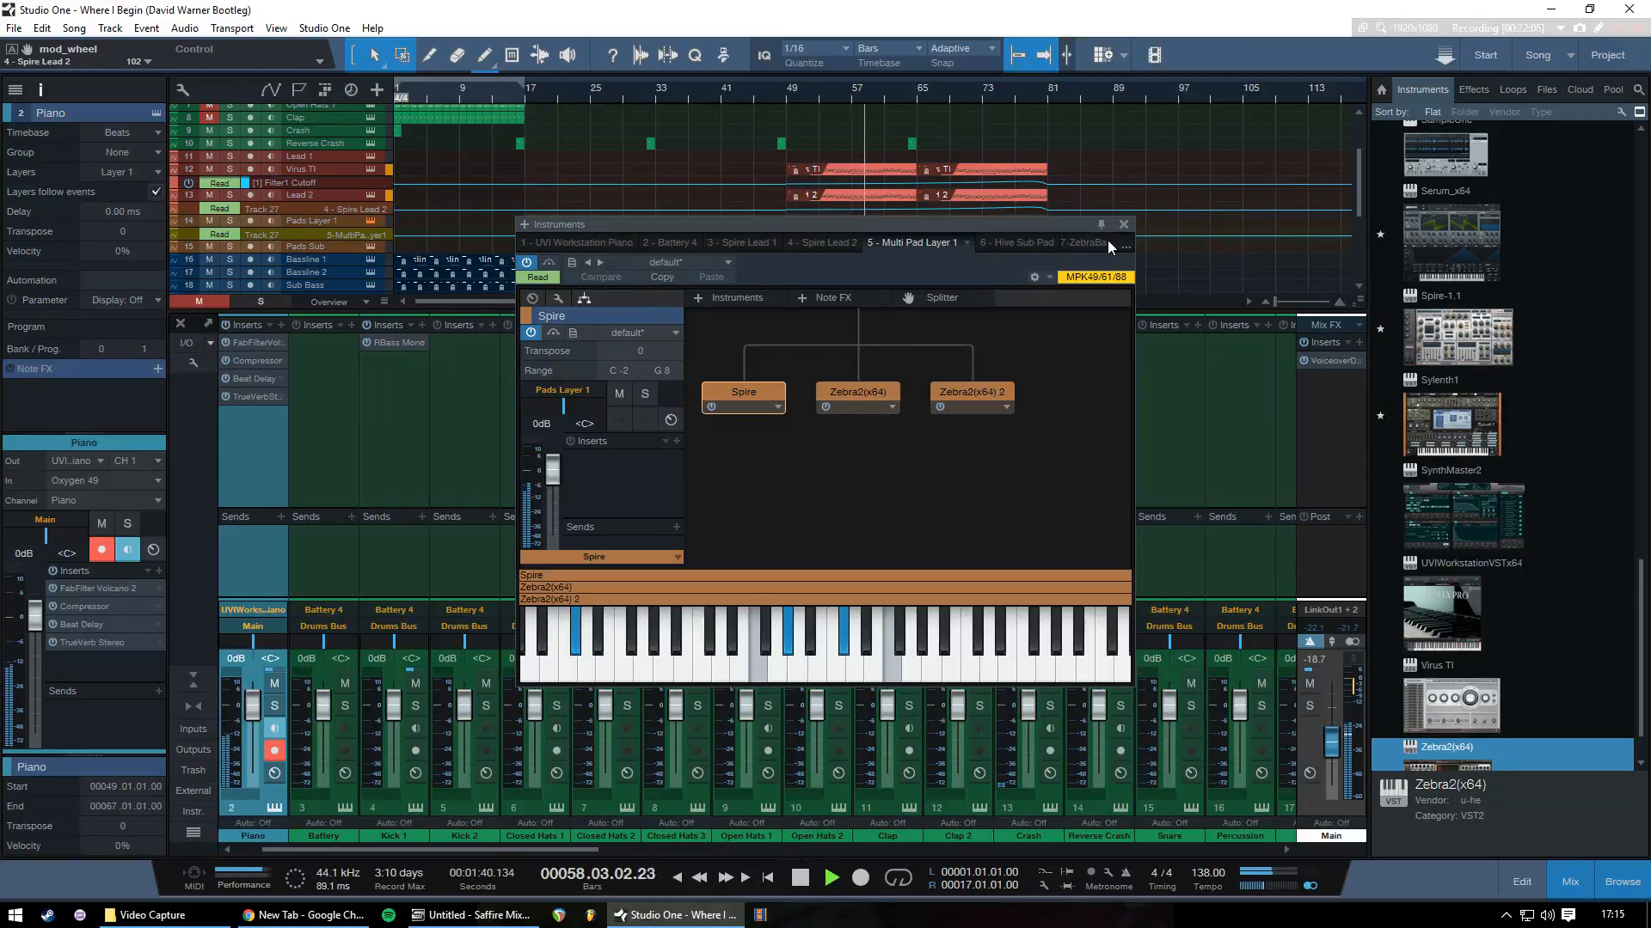
pyautogui.click(1122, 224)
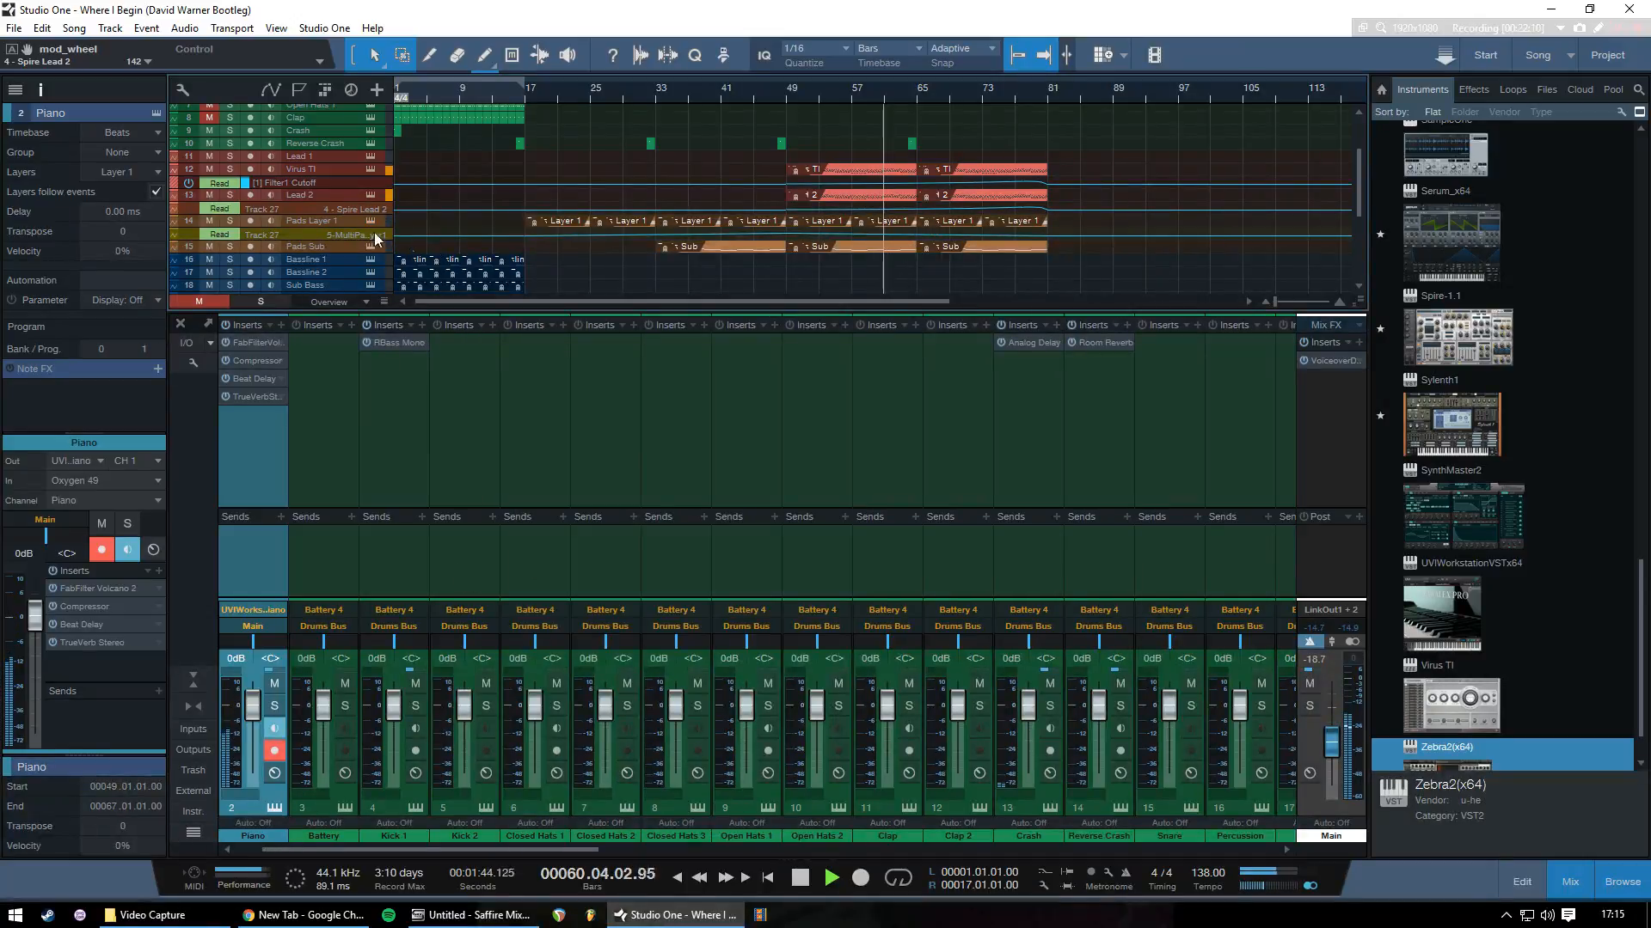
# Open the Virus TI instrument, stop playback, select the Virus TI track and show the synth's oscillator settings
pyautogui.click(370, 168)
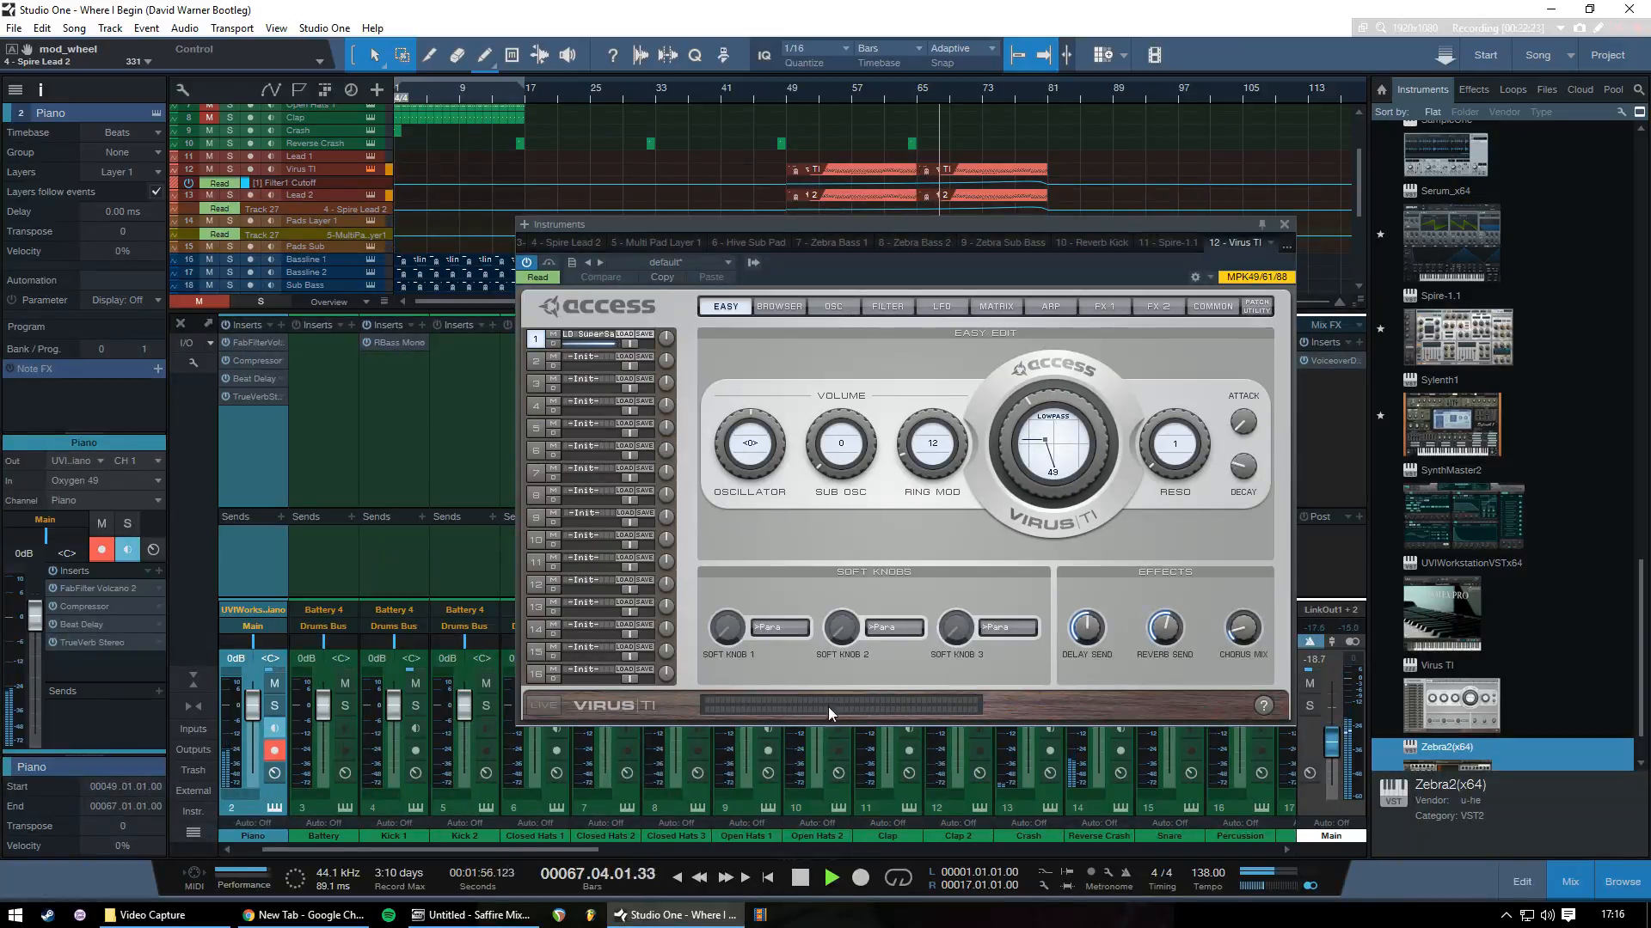
pyautogui.click(801, 879)
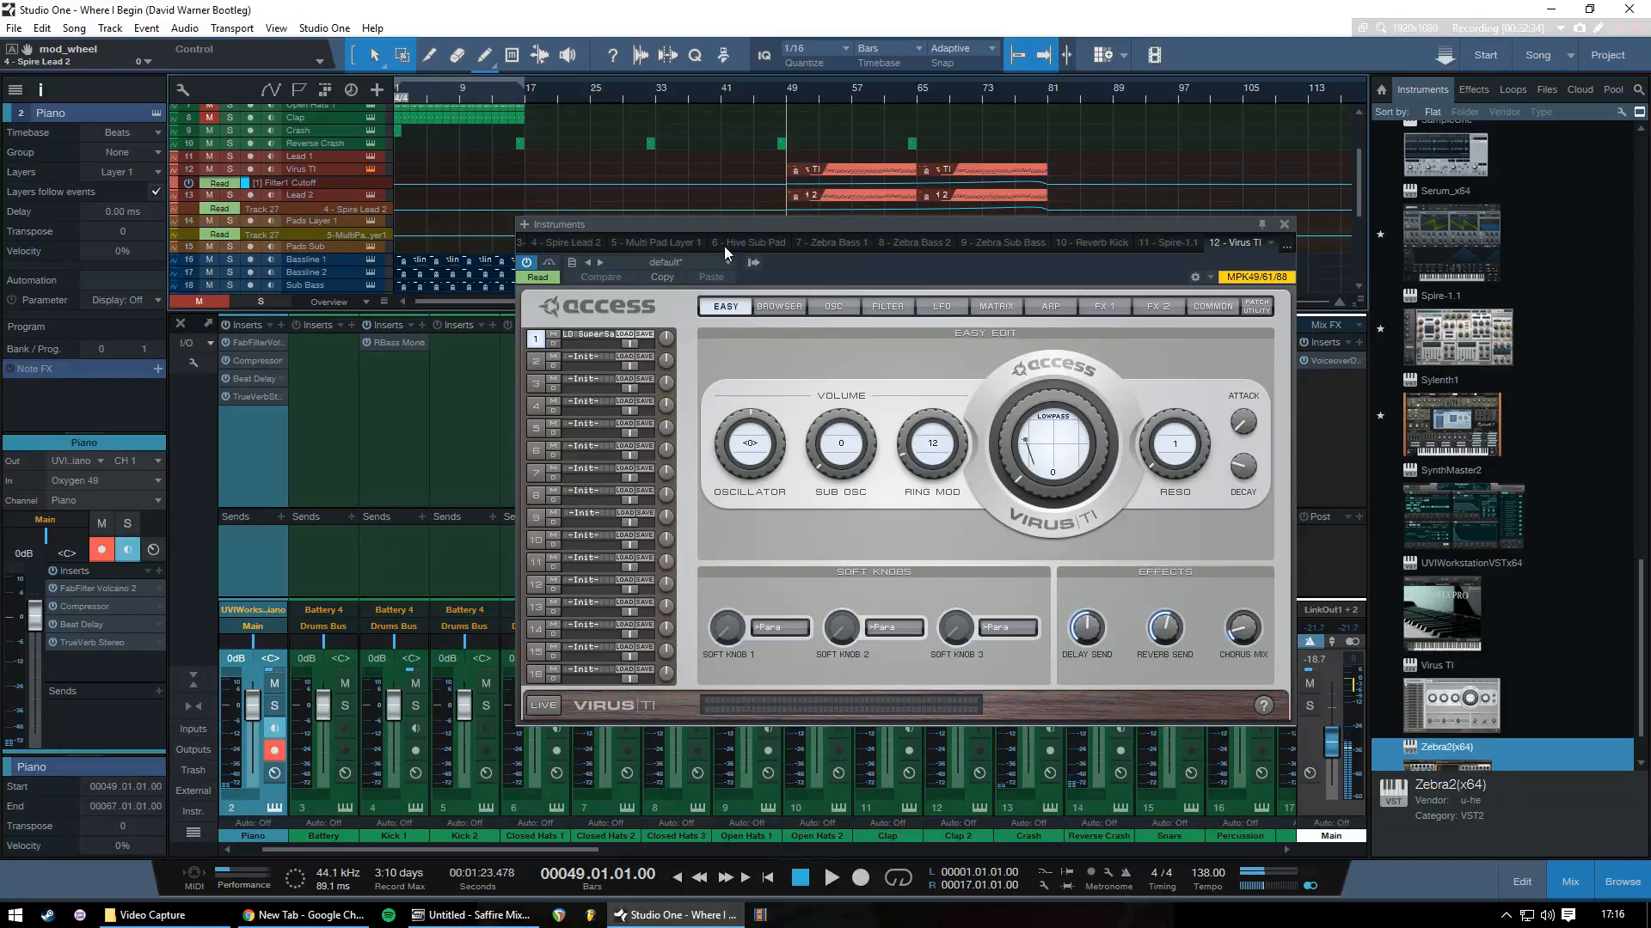
pyautogui.click(334, 172)
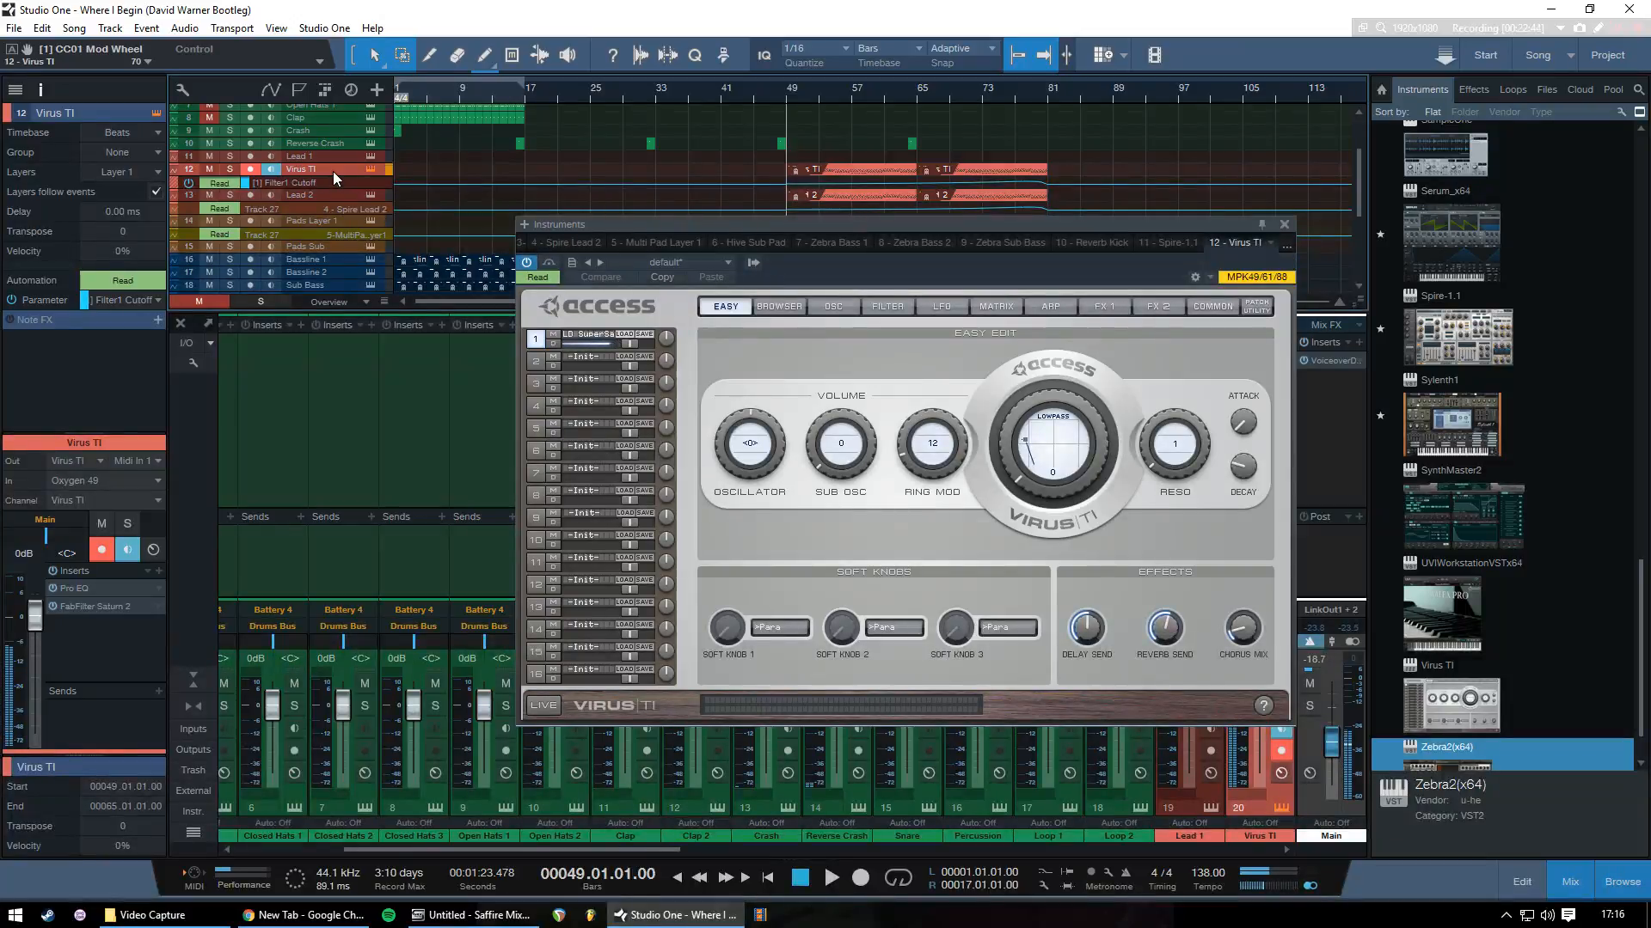
pyautogui.click(846, 307)
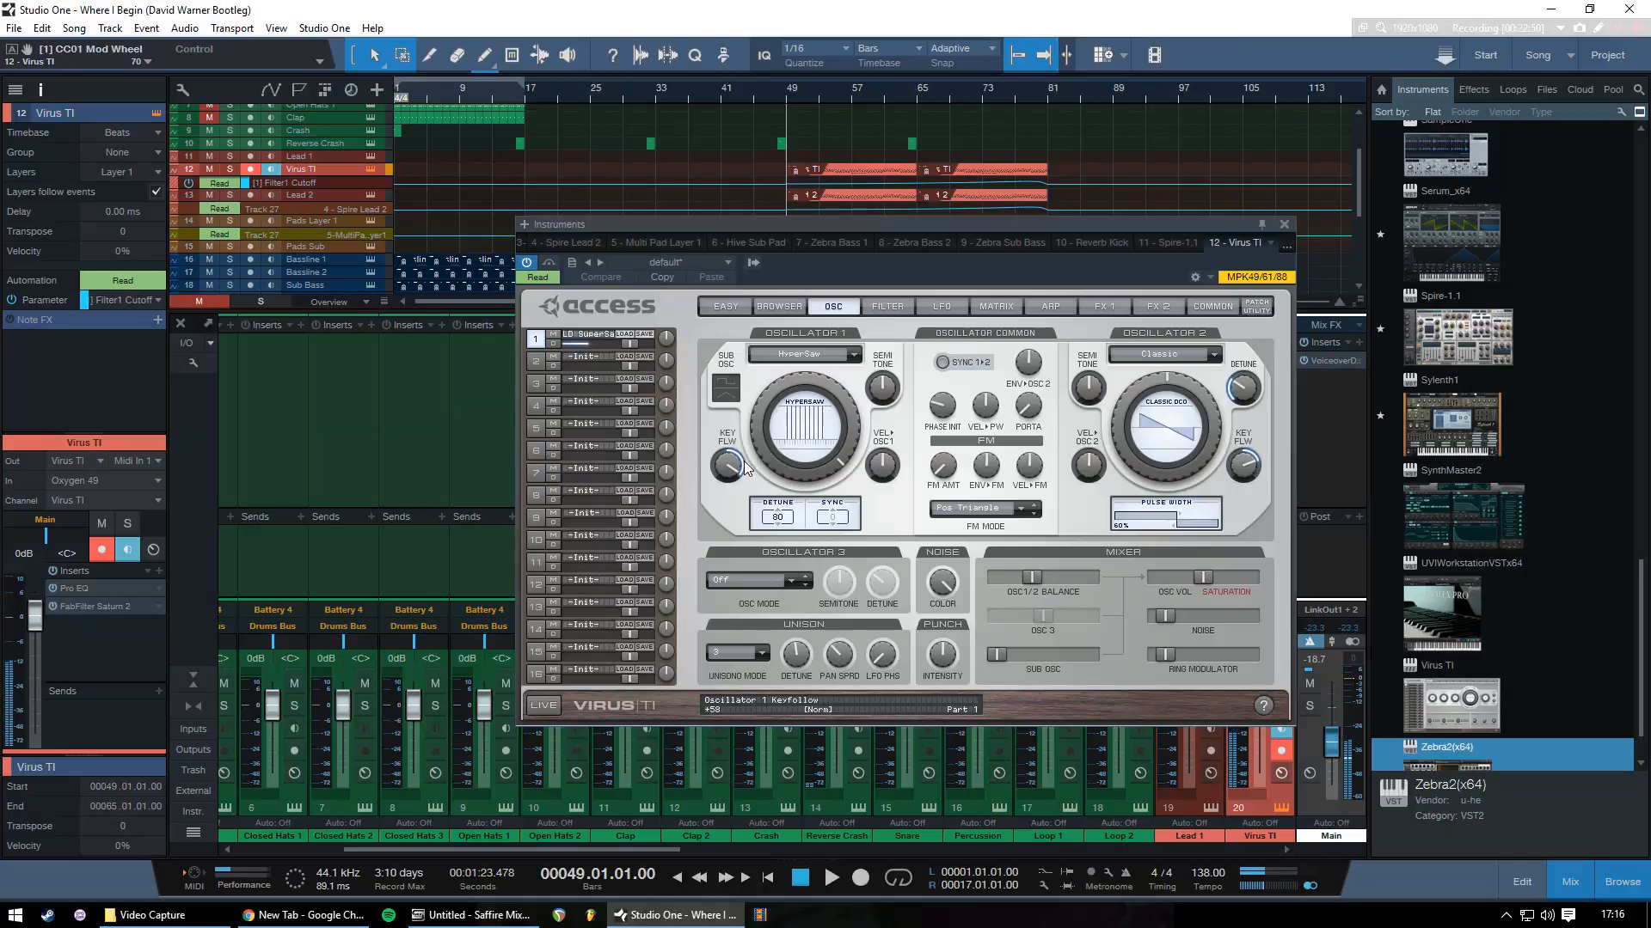
# Try lower and higher key follow amounts on oscillator 1 of the Virus TI
pyautogui.moveTo(725, 514); pyautogui.dragTo(727, 538)
pyautogui.moveTo(731, 470); pyautogui.dragTo(731, 465)
pyautogui.scroll(2, 731, 470)
pyautogui.scroll(1, 732, 468)
pyautogui.scroll(1, 731, 468)
pyautogui.scroll(-12, 724, 473)
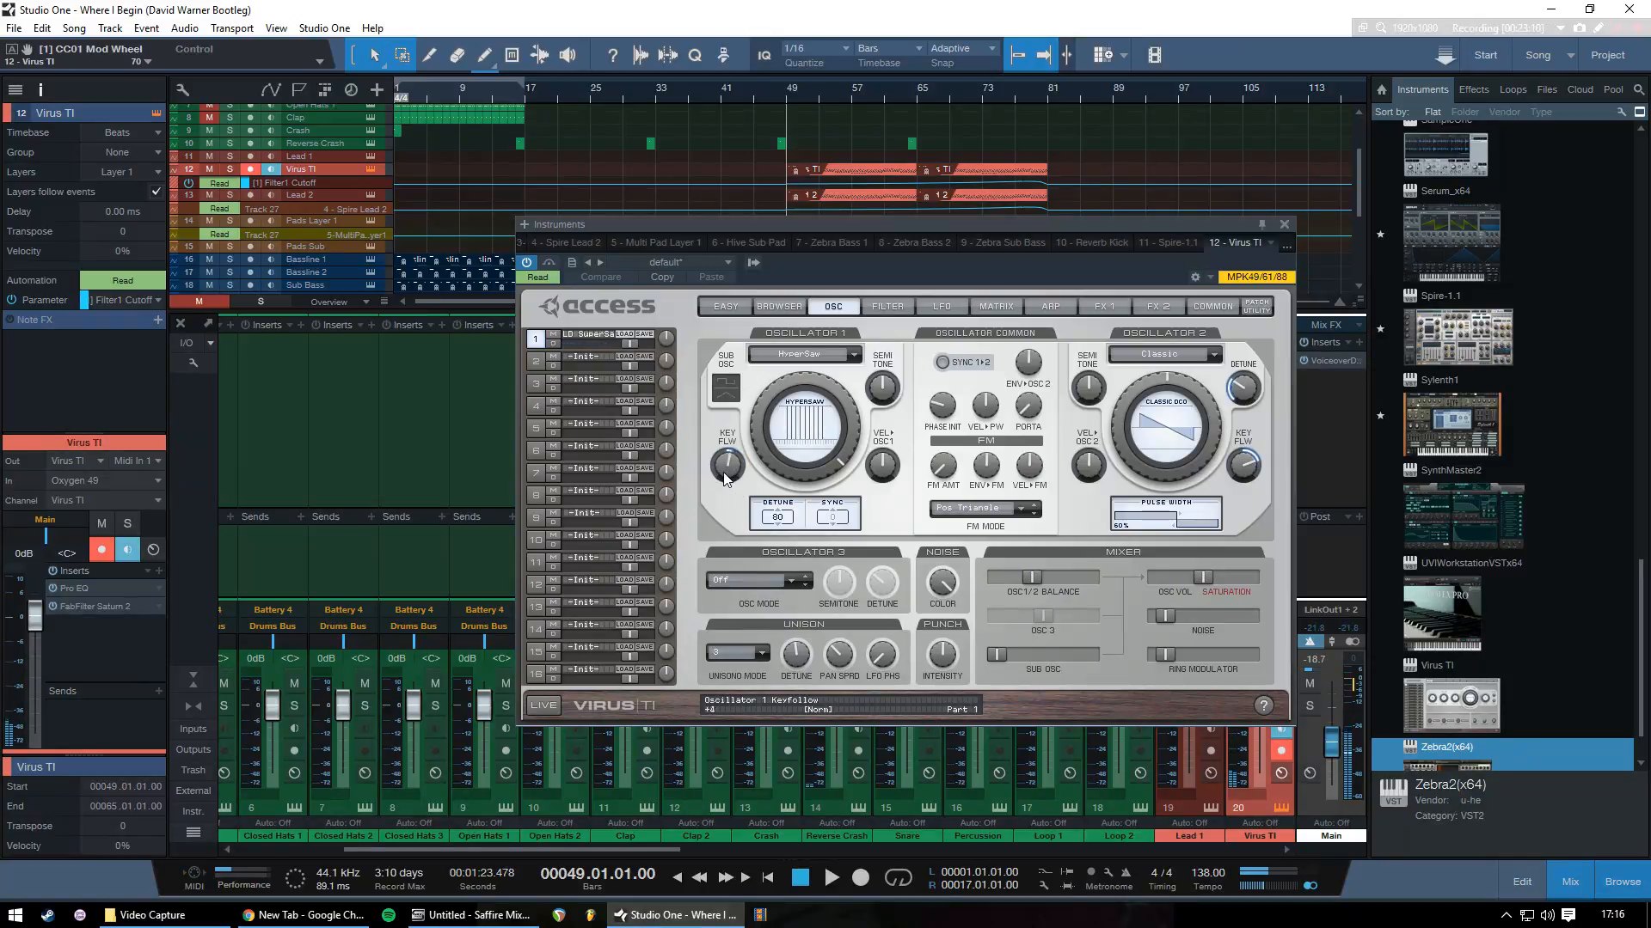
pyautogui.scroll(7, 724, 468)
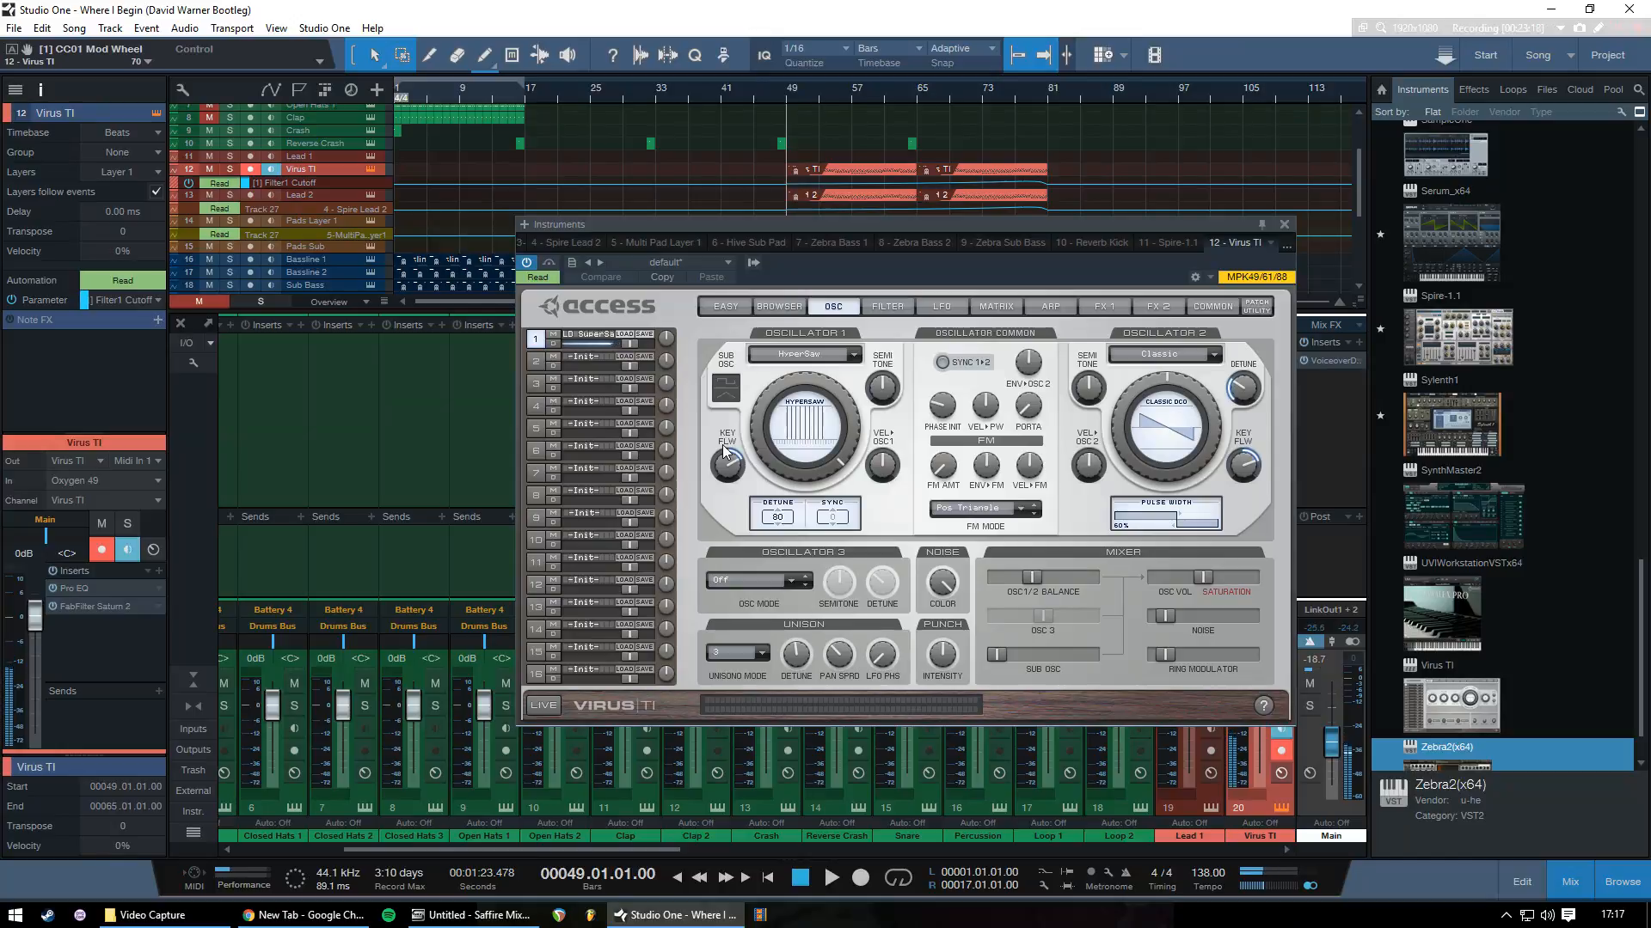
# Show the Virus TI's filter settings and load the 005 LD SuperSa patch from the producer's own personal library into part 1
pyautogui.moveTo(852, 406)
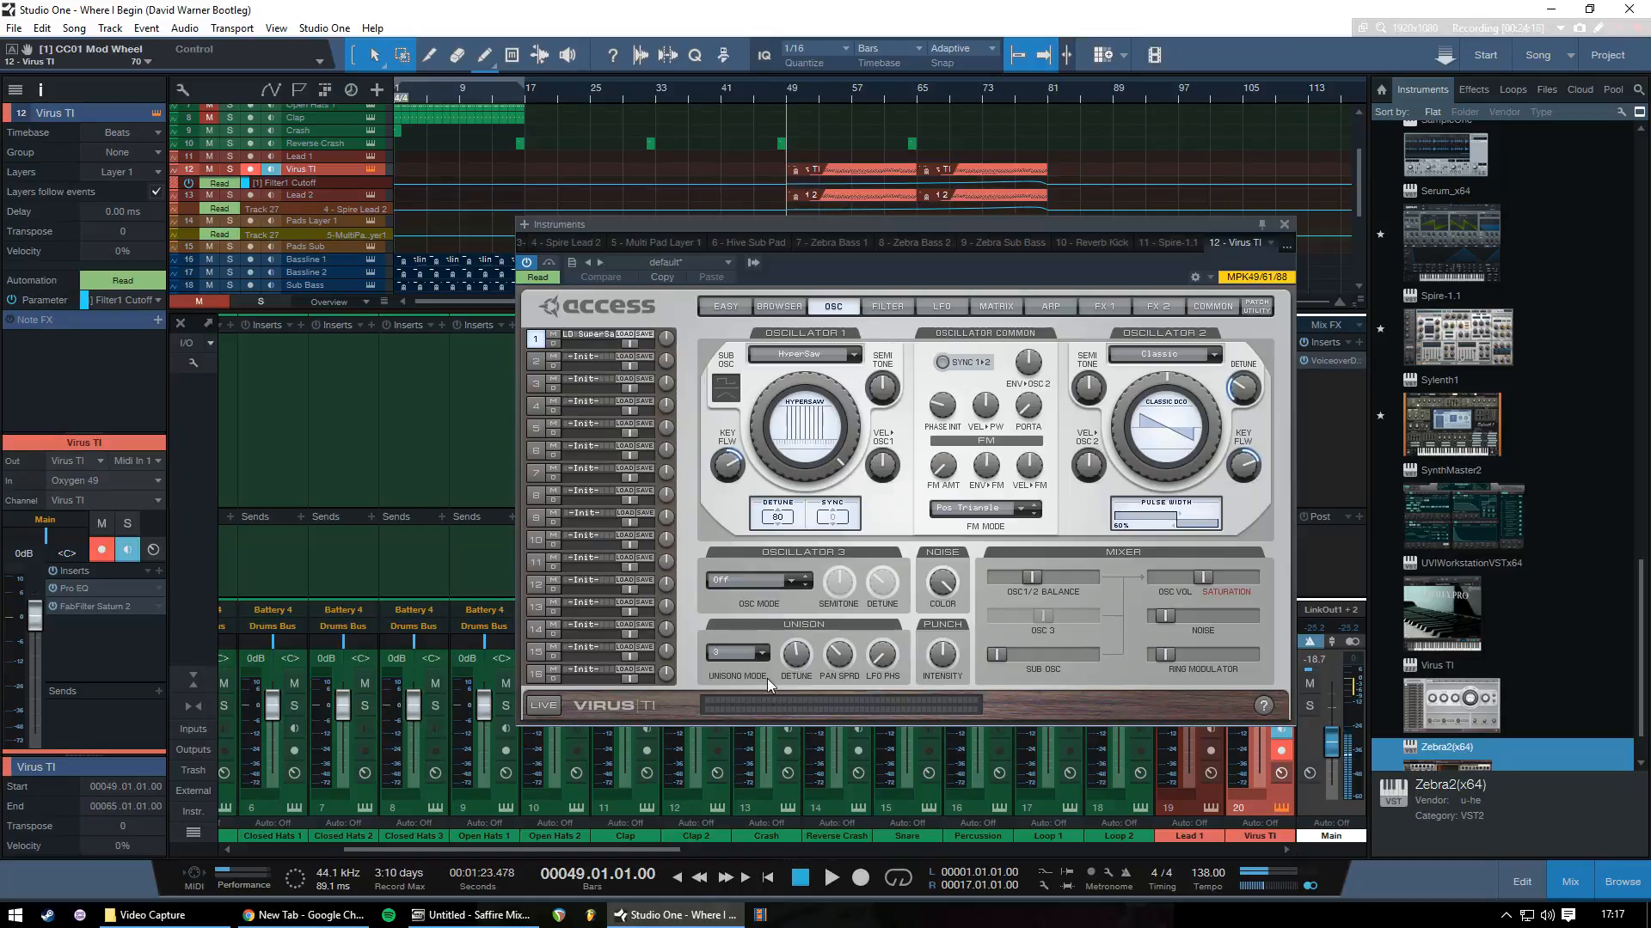
pyautogui.click(885, 306)
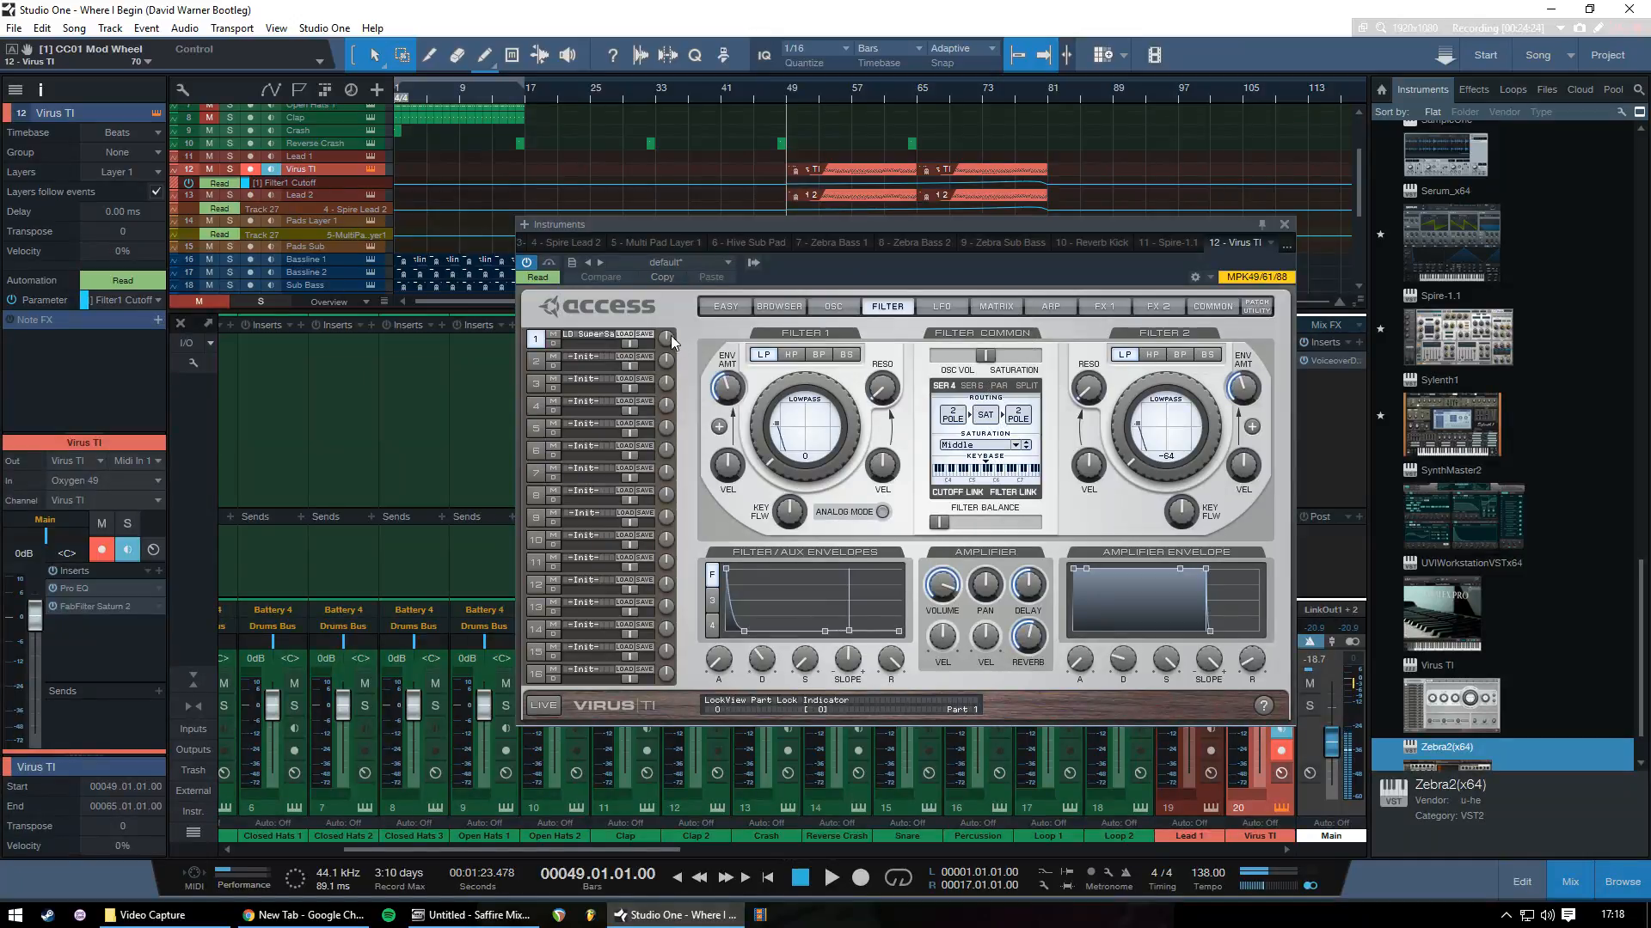
pyautogui.click(627, 336)
pyautogui.moveTo(717, 372)
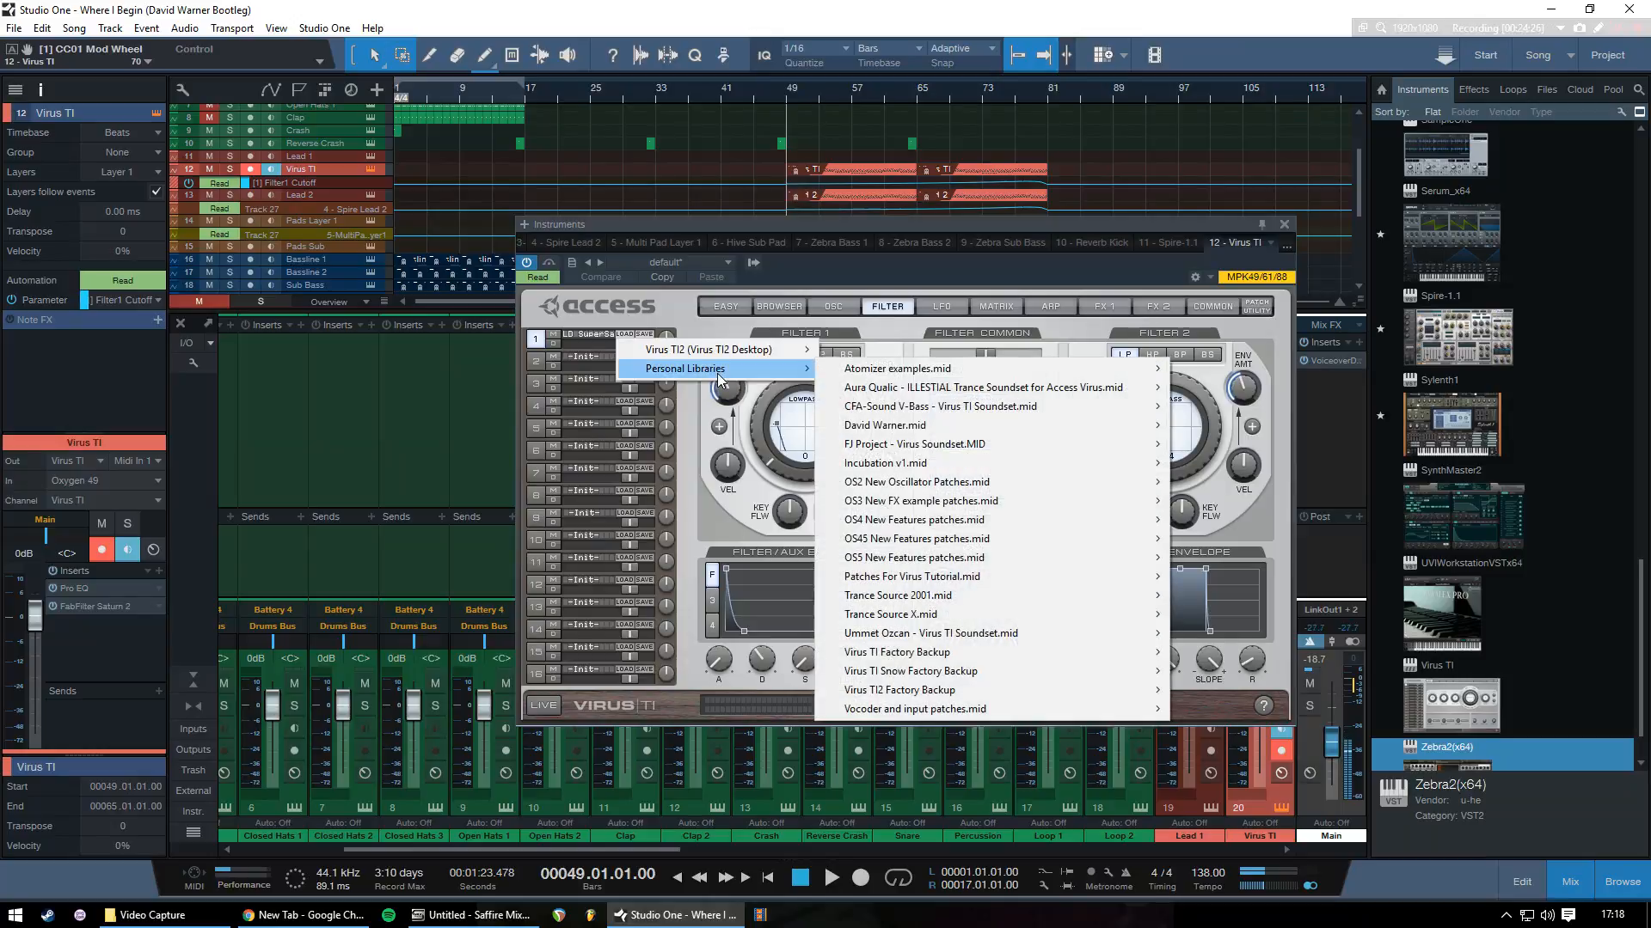
pyautogui.moveTo(982, 426)
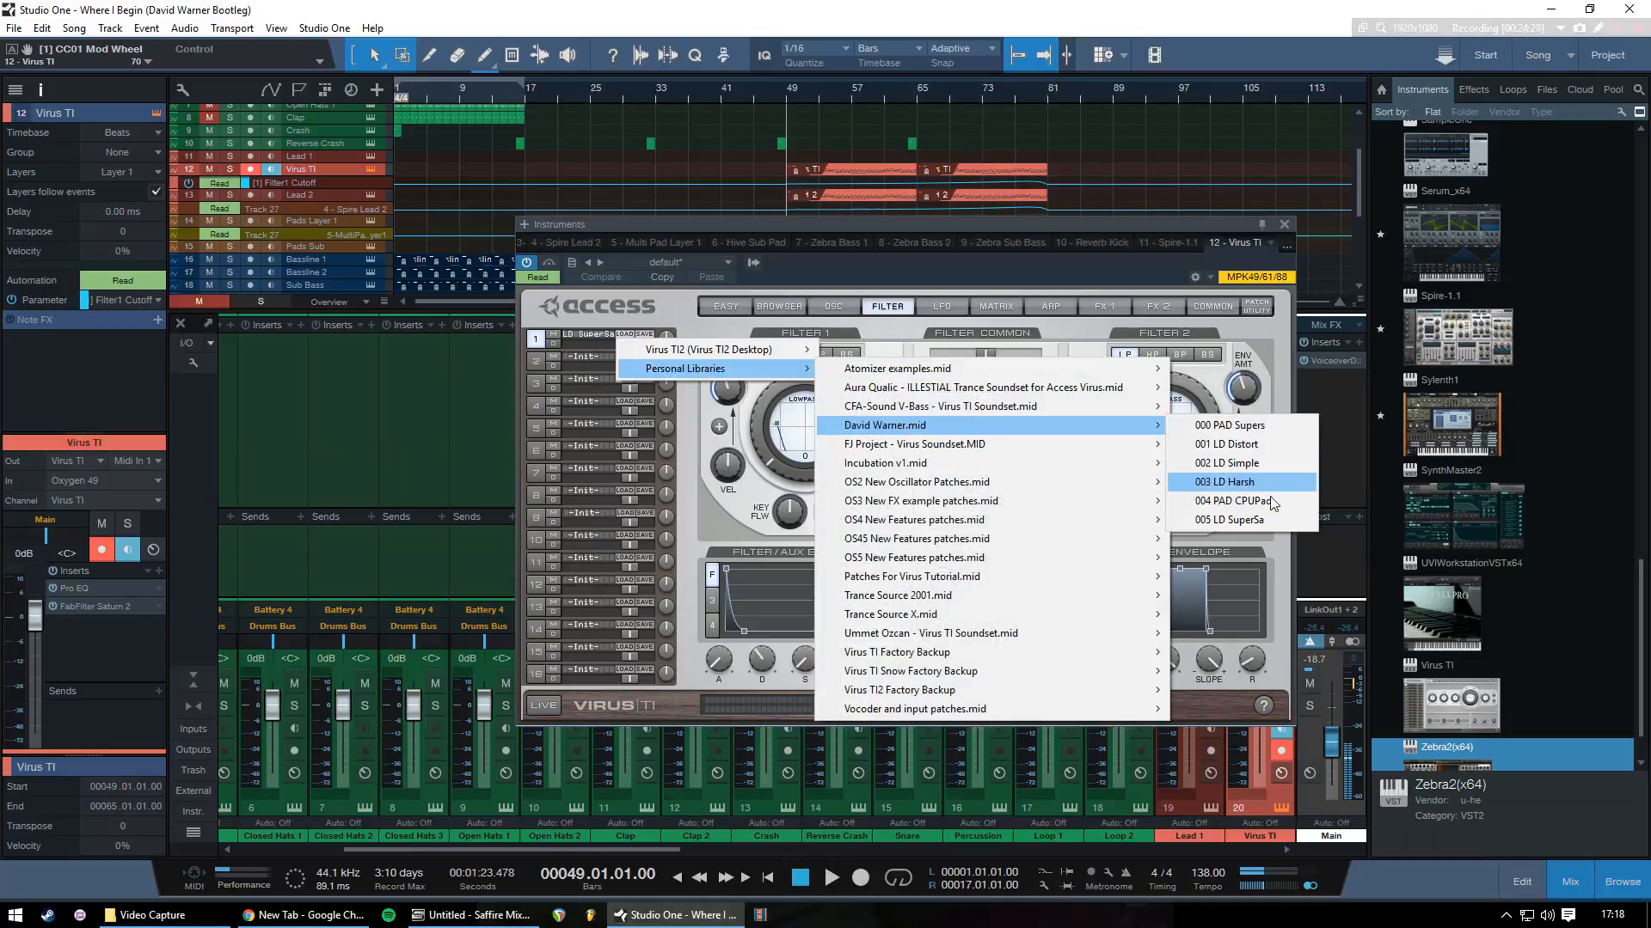
pyautogui.click(1266, 528)
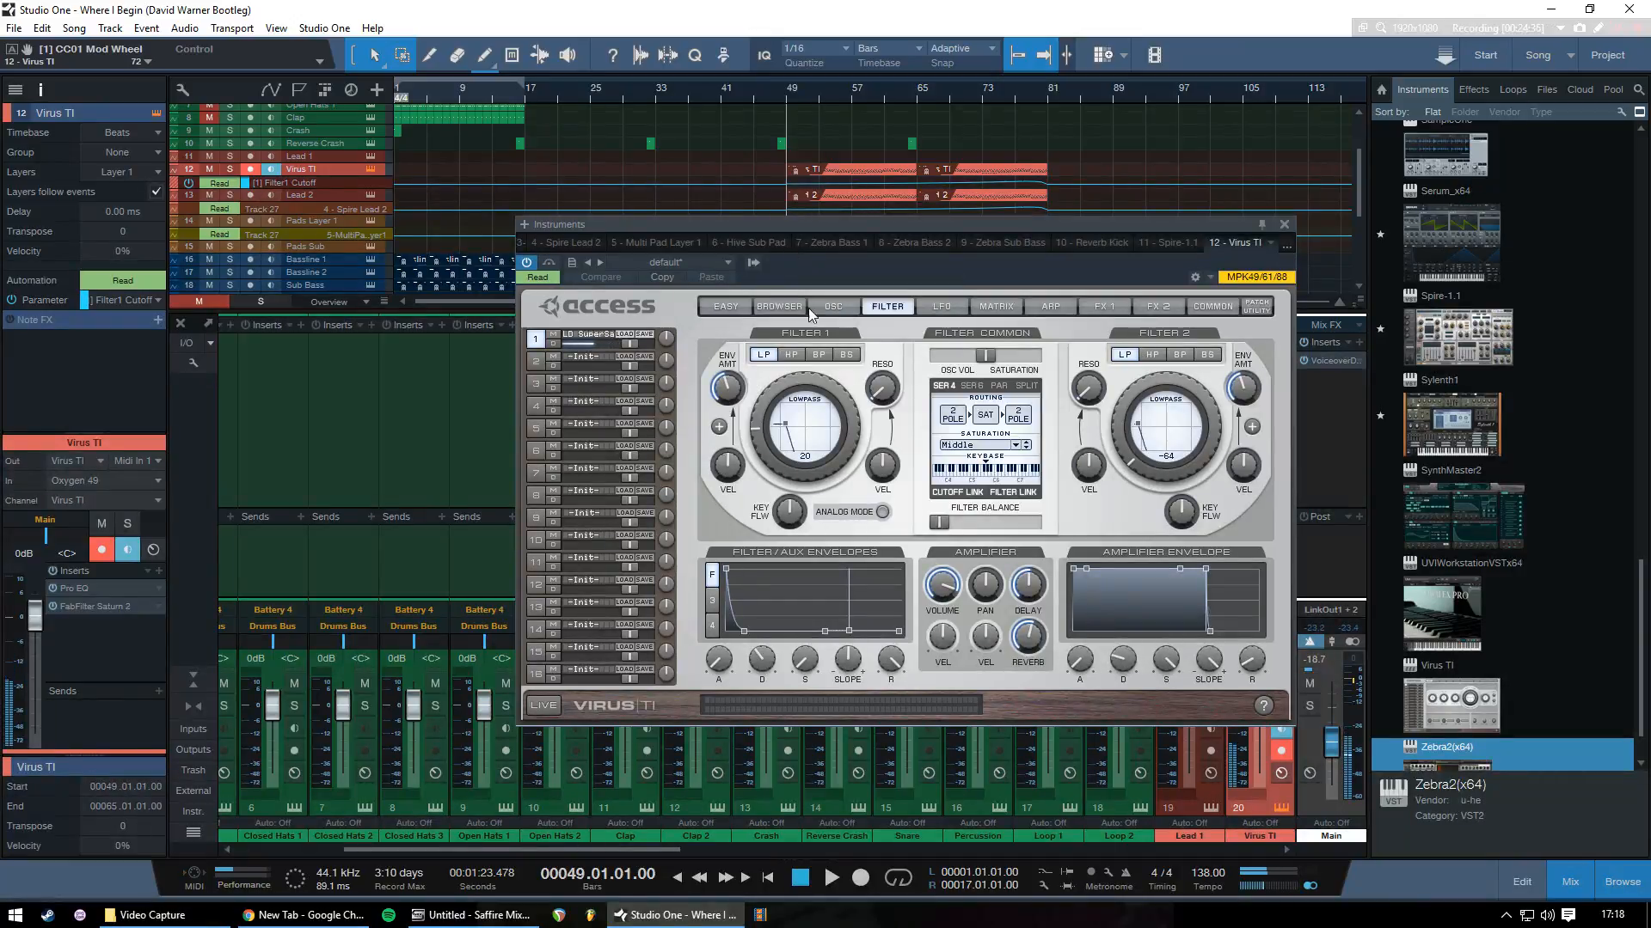
# View the Virus TI's preset browser and return to its oscillator settings
pyautogui.click(785, 306)
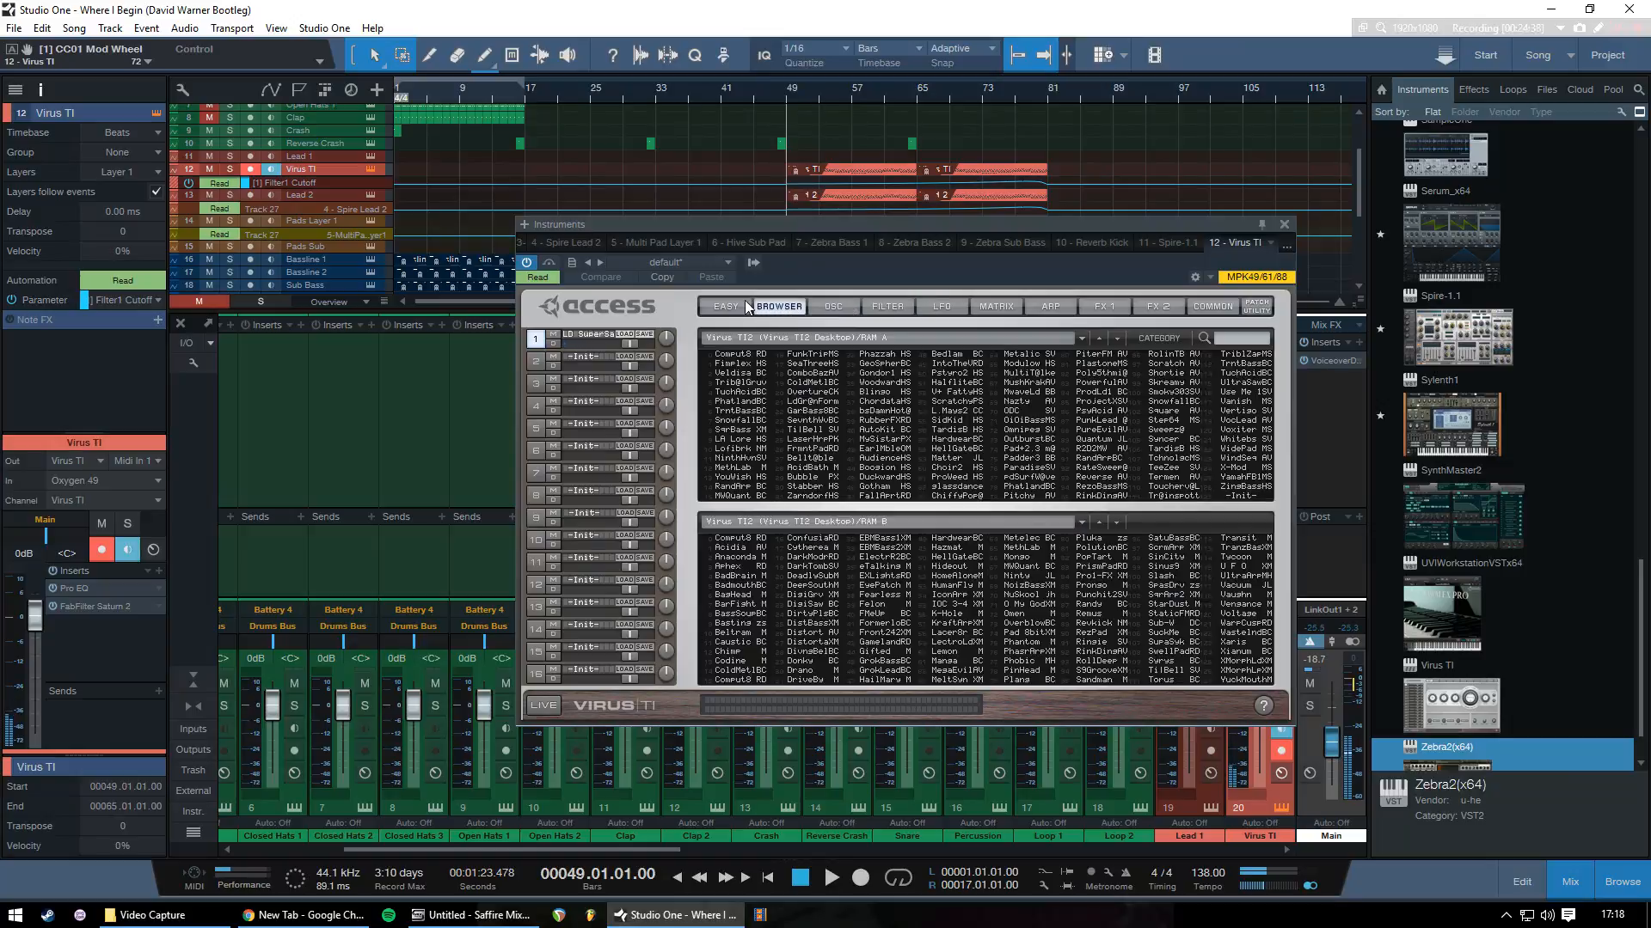
pyautogui.click(744, 306)
pyautogui.click(831, 307)
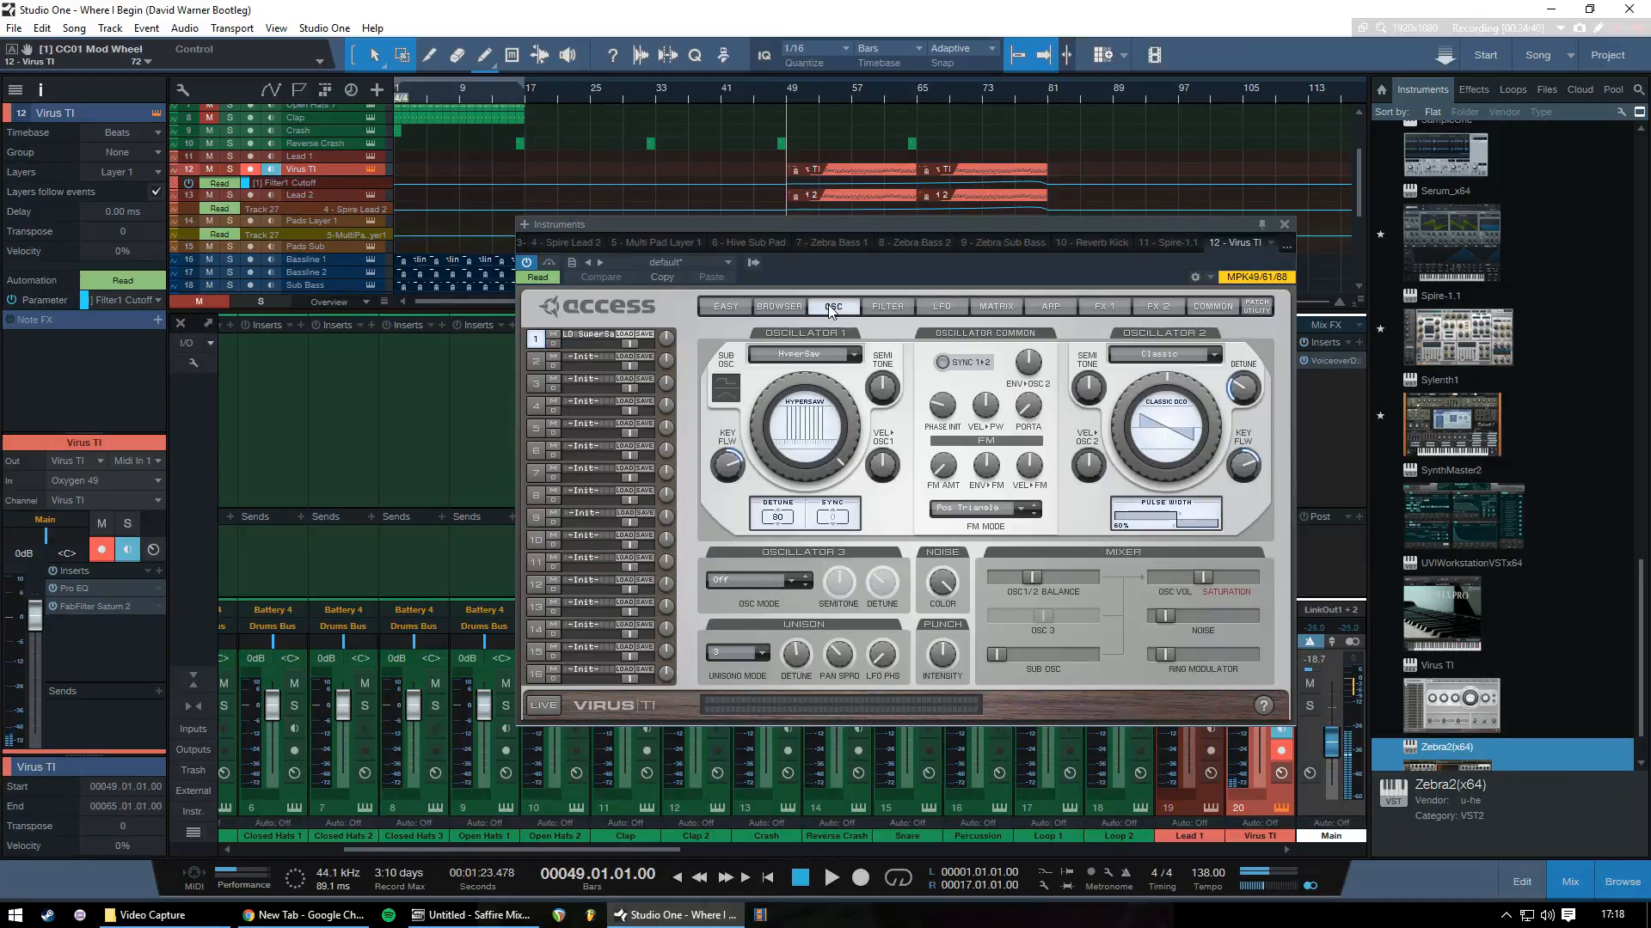